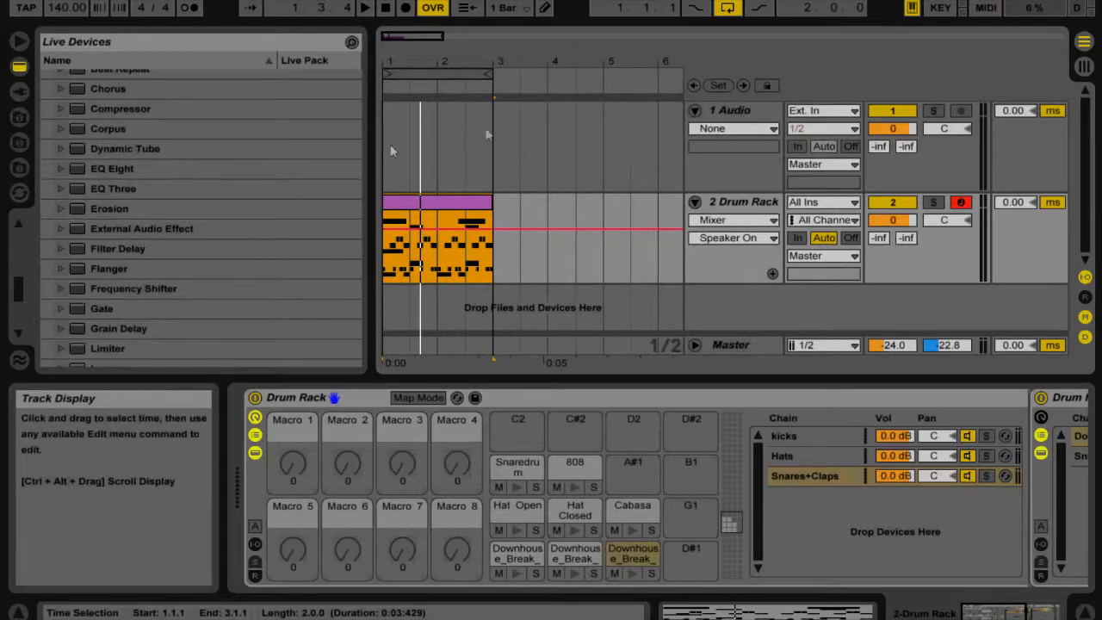
# Step: Look through the kicks, Hats and Snares+Claps chains of the Drum Rack
pyautogui.click(787, 436)
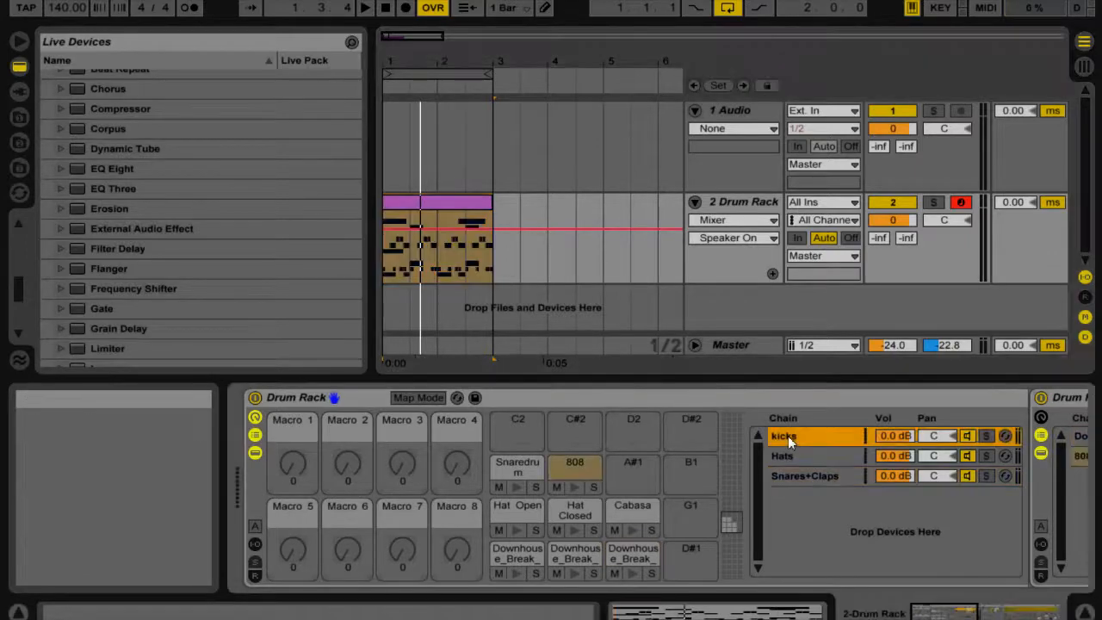
pyautogui.click(802, 475)
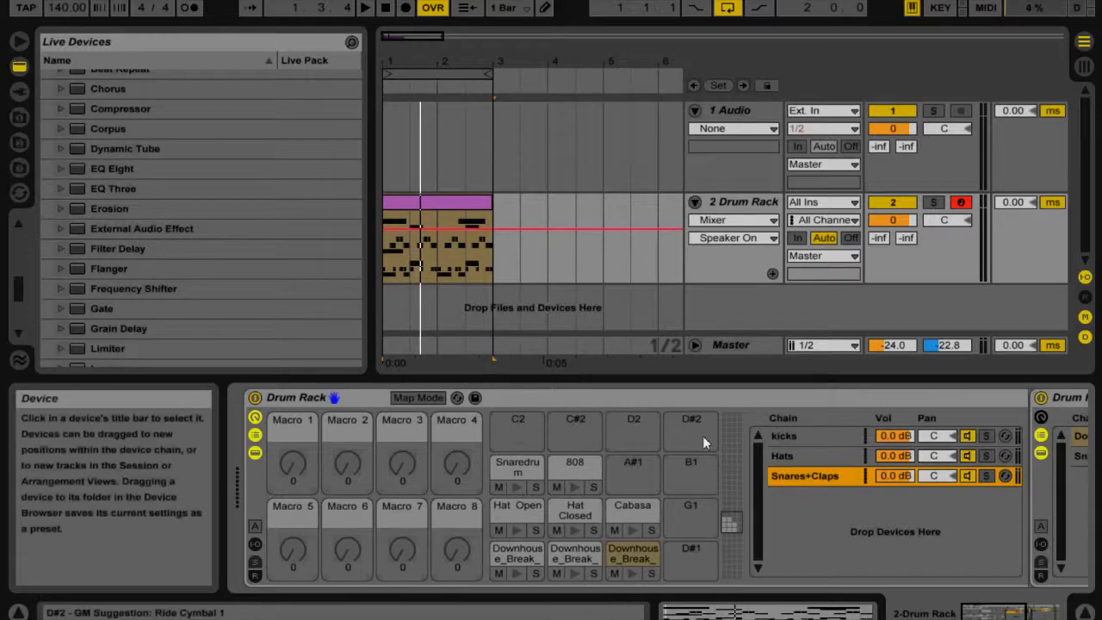
pyautogui.click(793, 438)
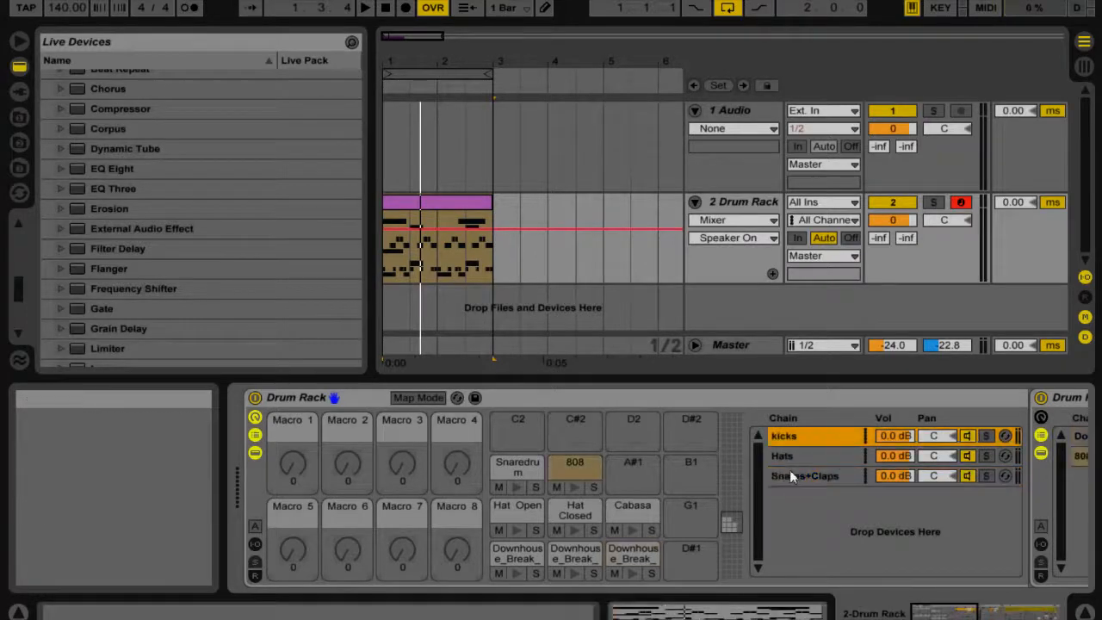
pyautogui.keyDown('shift'); pyautogui.click(793, 472); pyautogui.keyUp('shift')
pyautogui.click(796, 473)
pyautogui.click(798, 455)
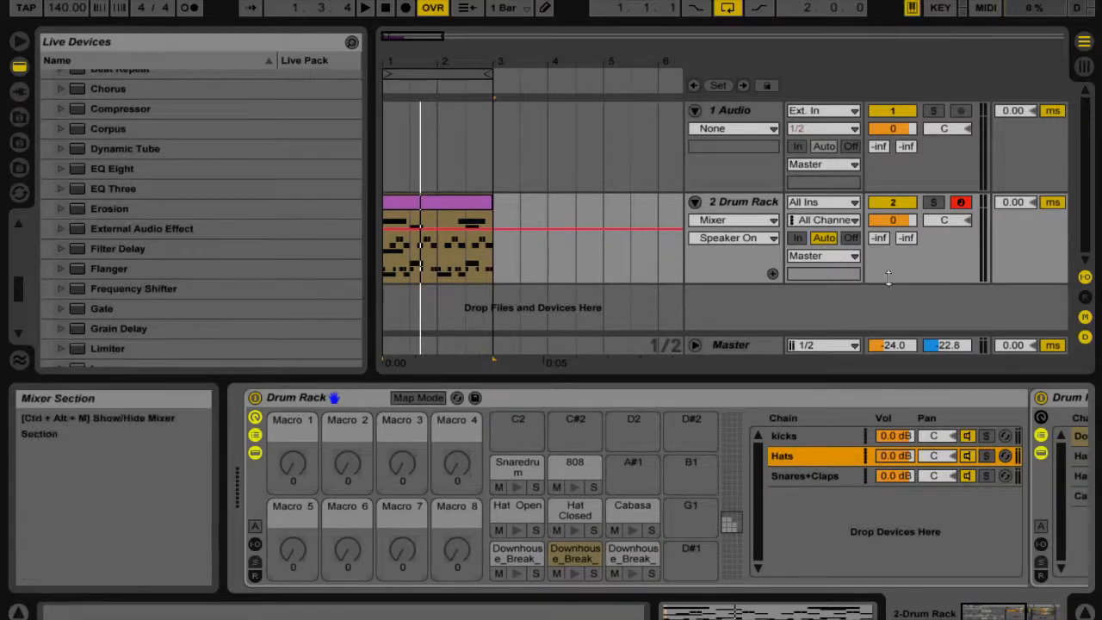
# Step: Add an EQ Eight to the kicks chain of the Drum Rack
pyautogui.click(811, 442)
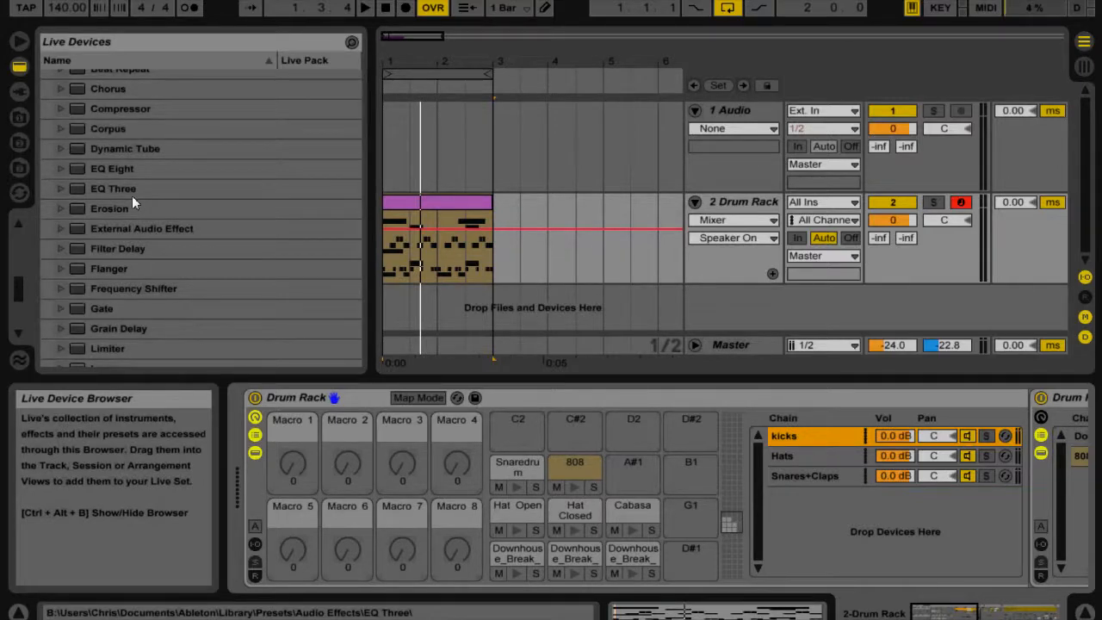
pyautogui.click(115, 168)
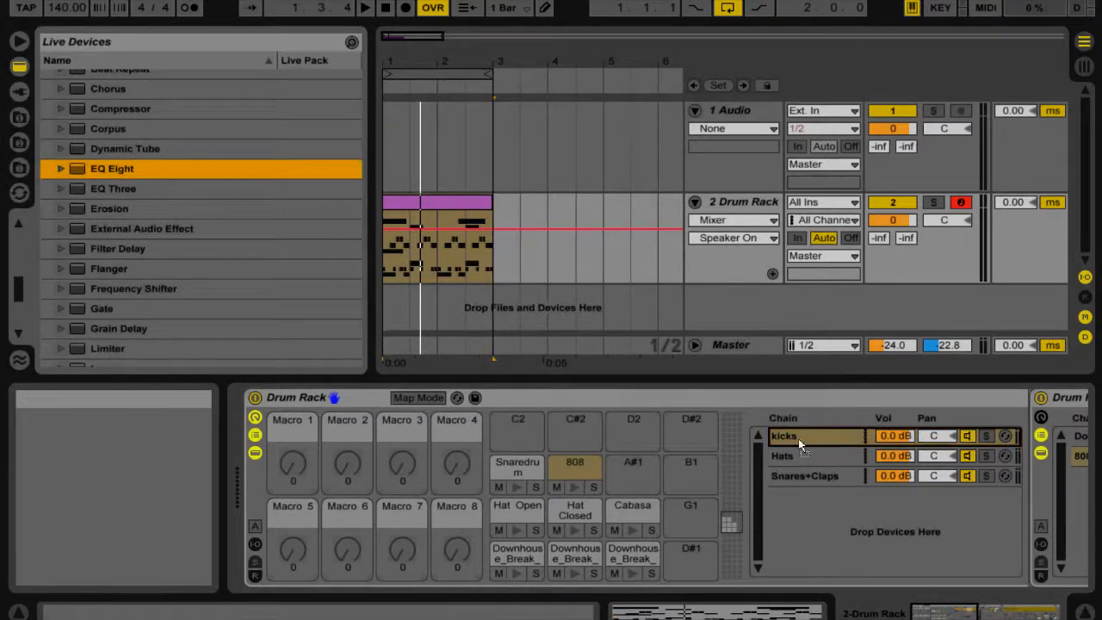
pyautogui.press('Return')
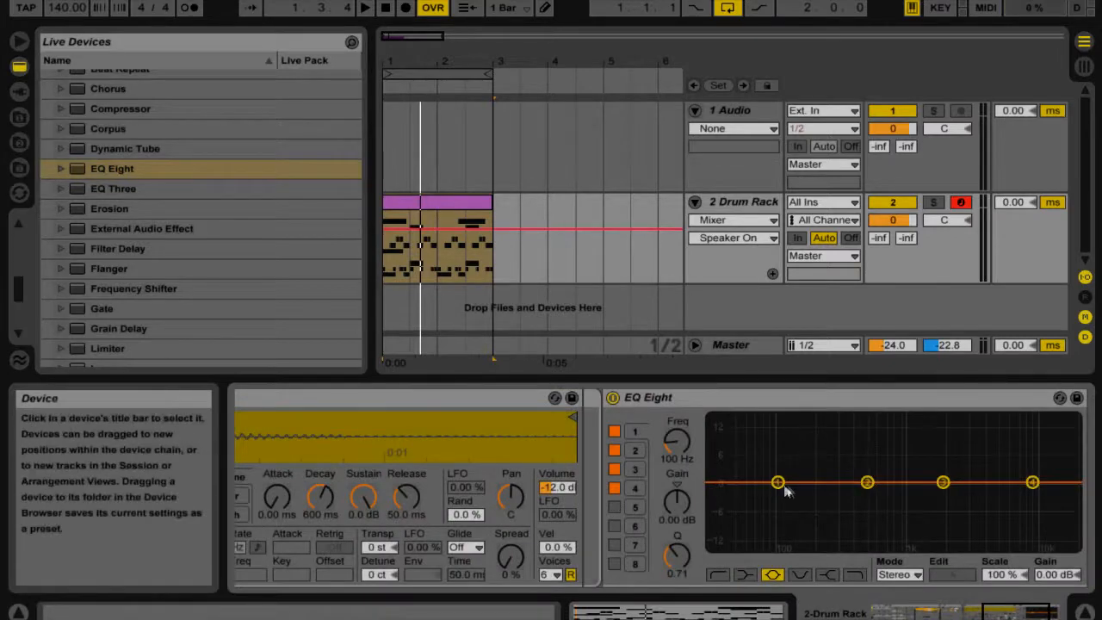
# Step: Set EQ Eight band 1 to 30 Hz at -15 dB and band 2 to 69.4 Hz at 3.44 dB, and play the loop
pyautogui.moveTo(777, 482); pyautogui.dragTo(710, 546)
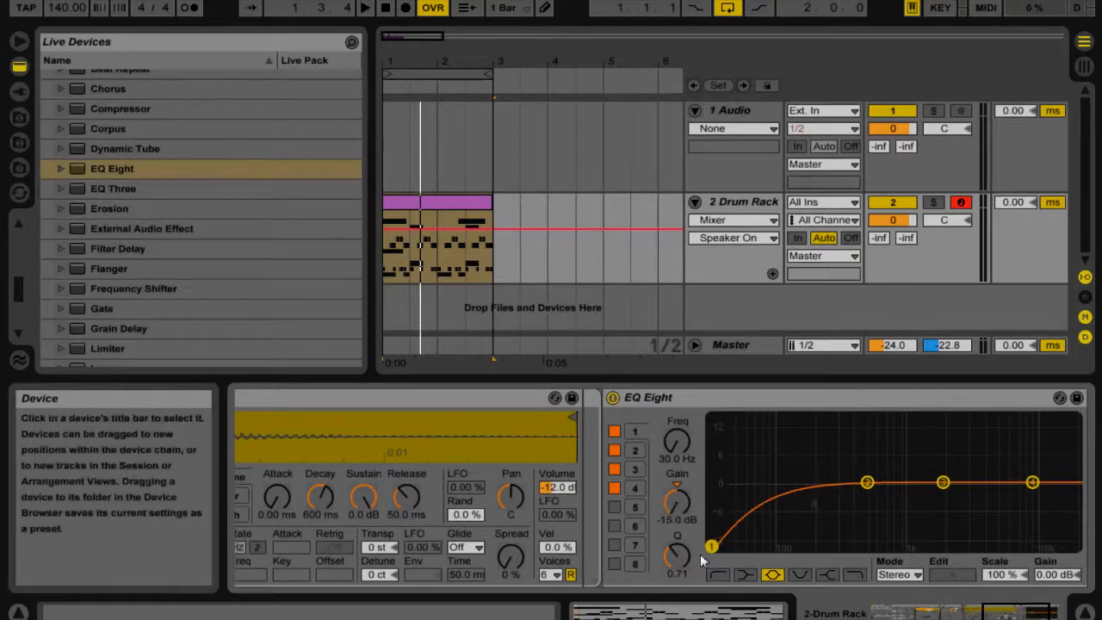
pyautogui.moveTo(866, 482); pyautogui.dragTo(757, 467)
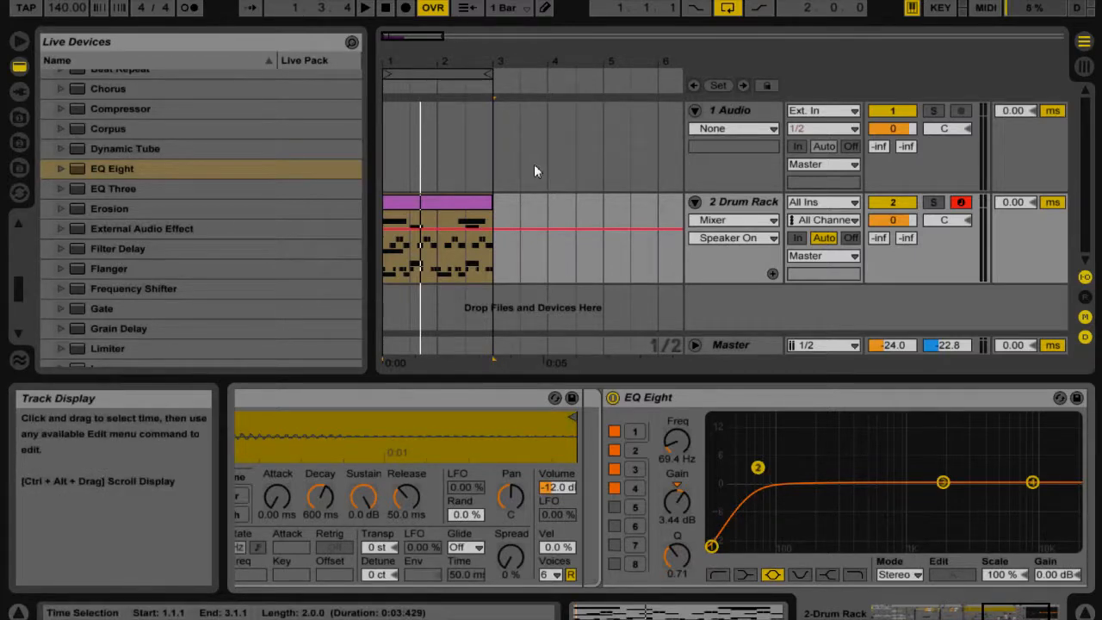
pyautogui.press('space')
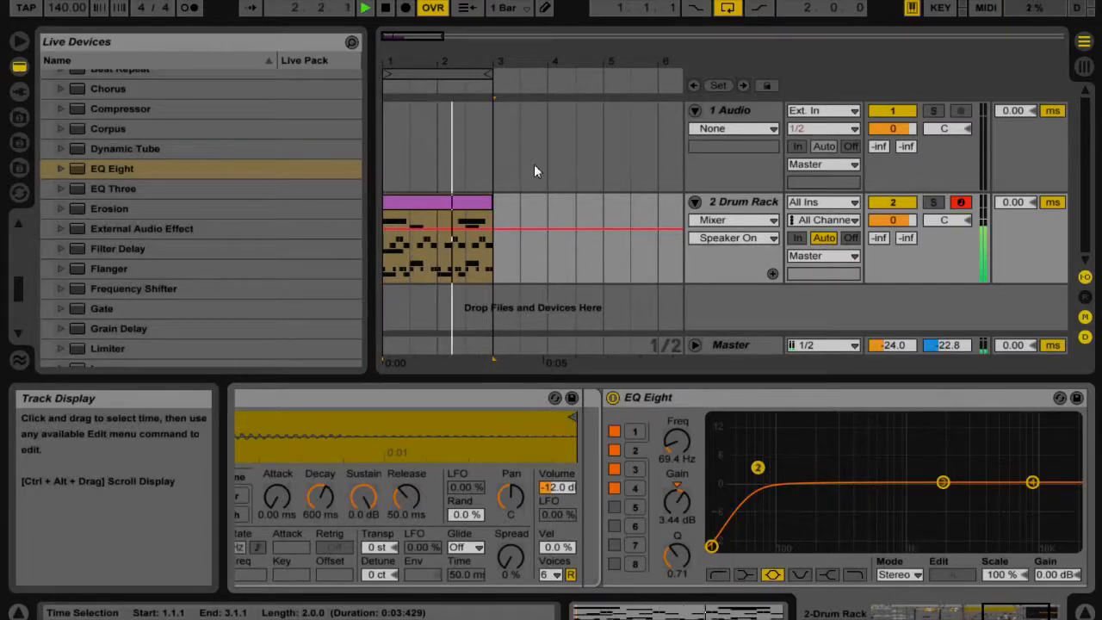
pyautogui.press('space')
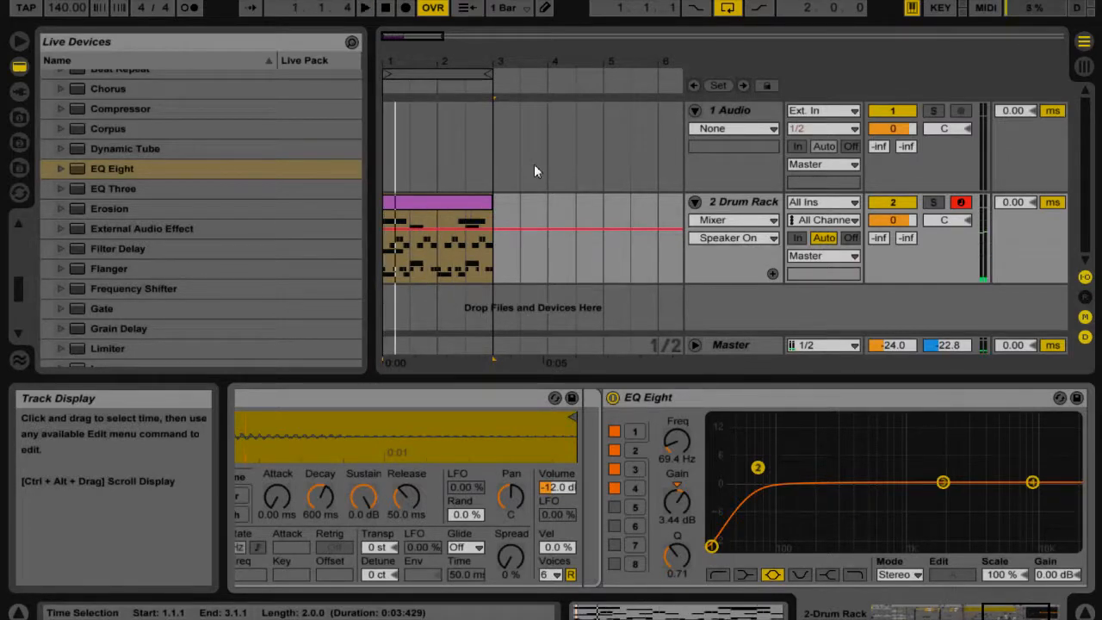
# Step: Fold the kicks' EQ Eight, and solo the Hats chain while playing the loop to hear it alone
pyautogui.doubleClick(713, 401)
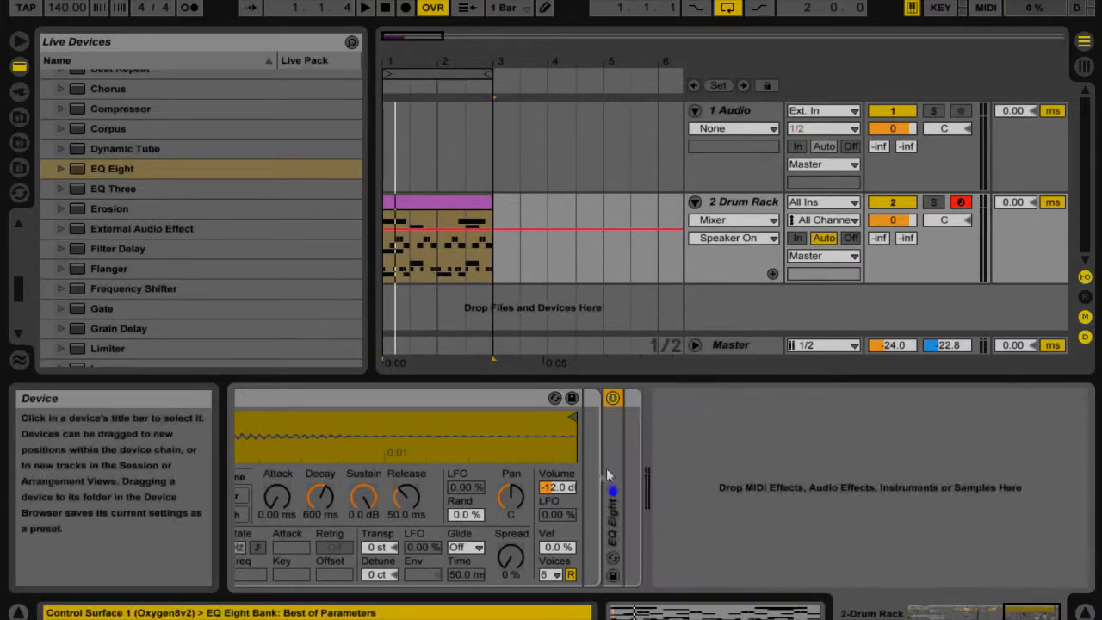
pyautogui.click(955, 612)
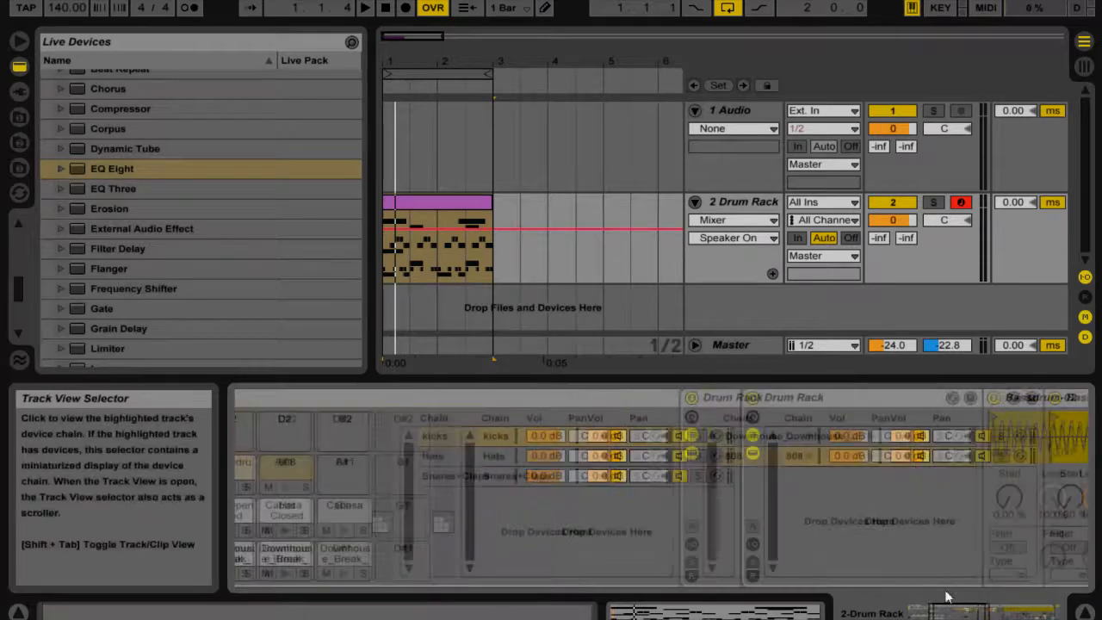
pyautogui.click(520, 462)
pyautogui.click(699, 456)
pyautogui.press('space')
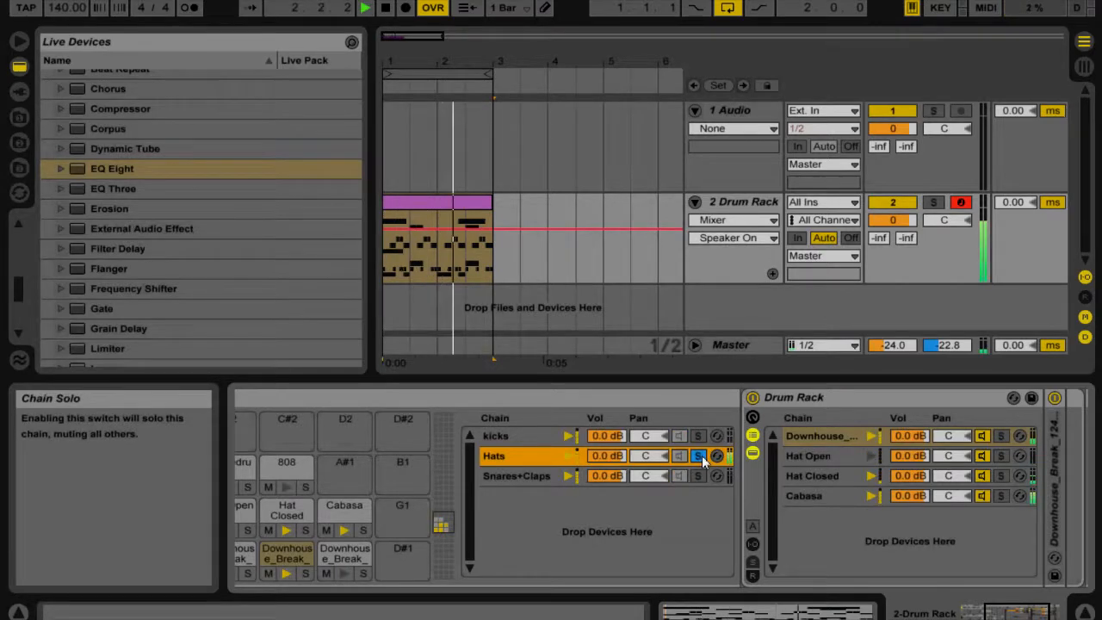
pyautogui.press('space')
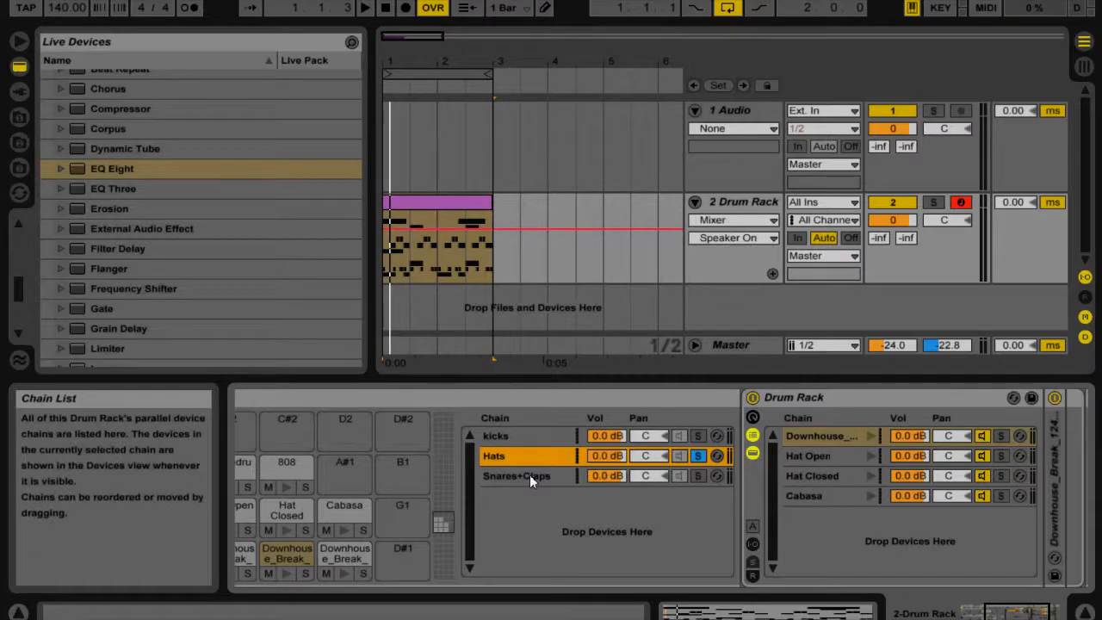
# Step: Audition the Downhouse, Hat Open, Hat Closed and Cabasa samples in the Hats rack one by one
pyautogui.click(823, 435)
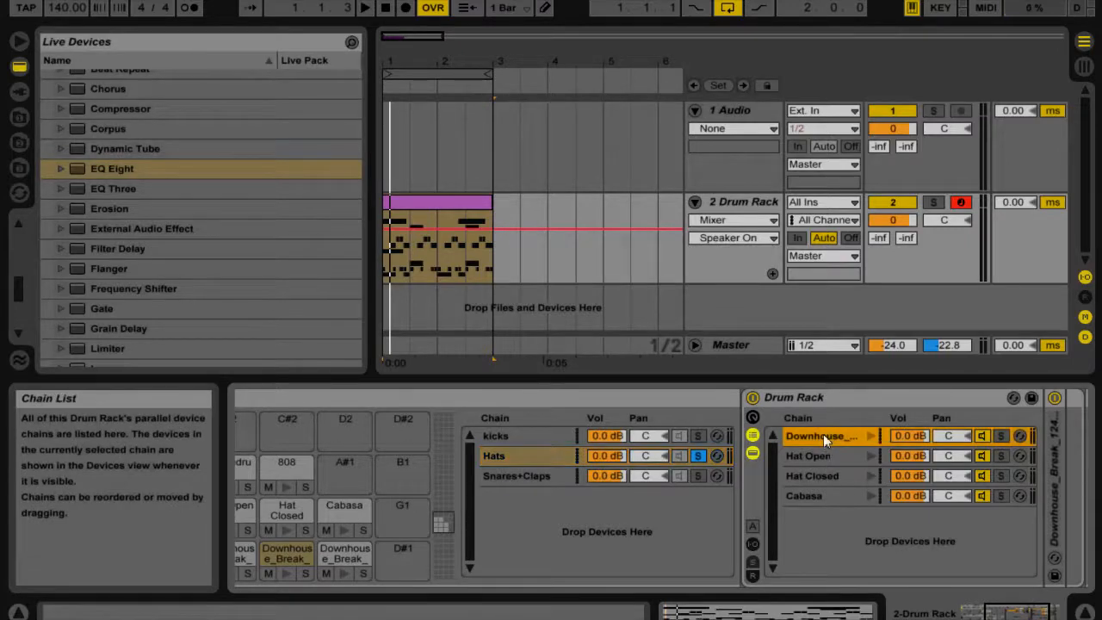
pyautogui.click(871, 437)
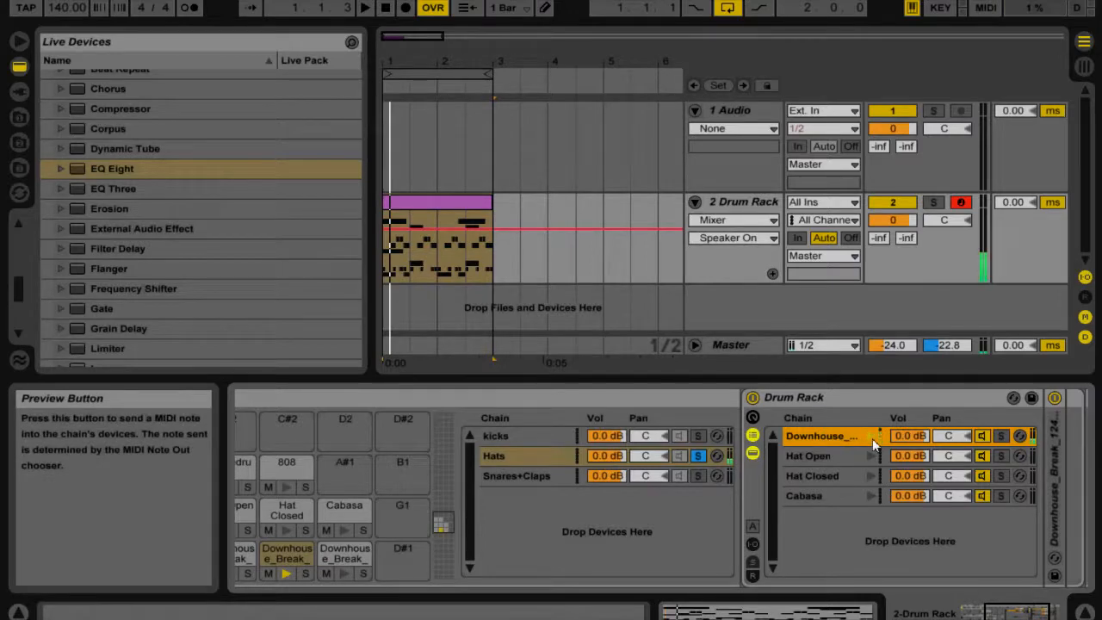
pyautogui.click(870, 457)
pyautogui.click(871, 476)
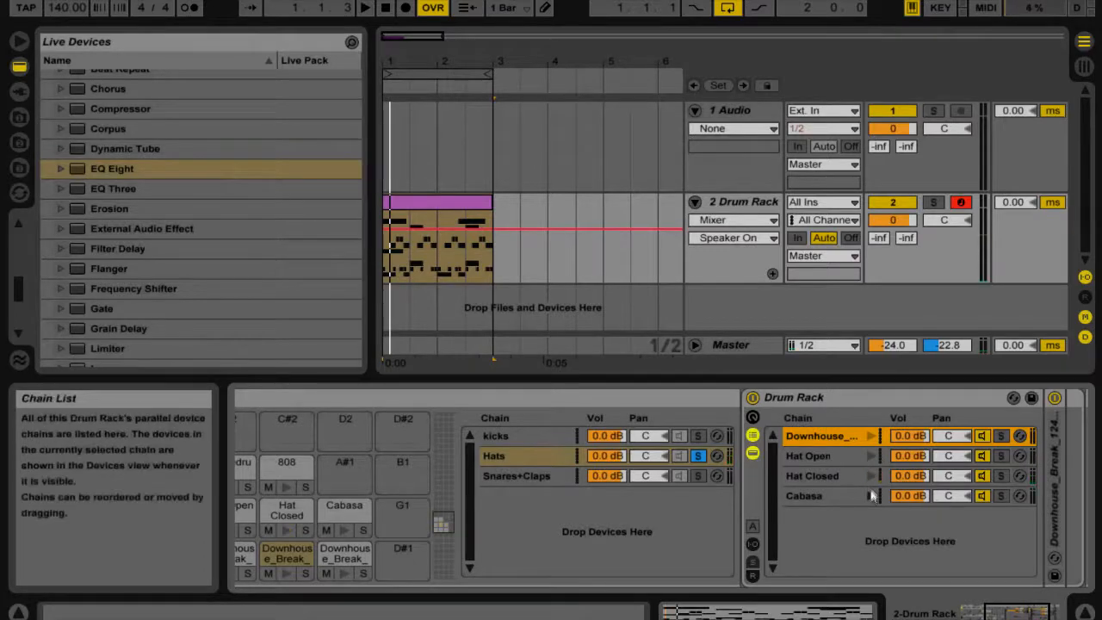
pyautogui.click(872, 496)
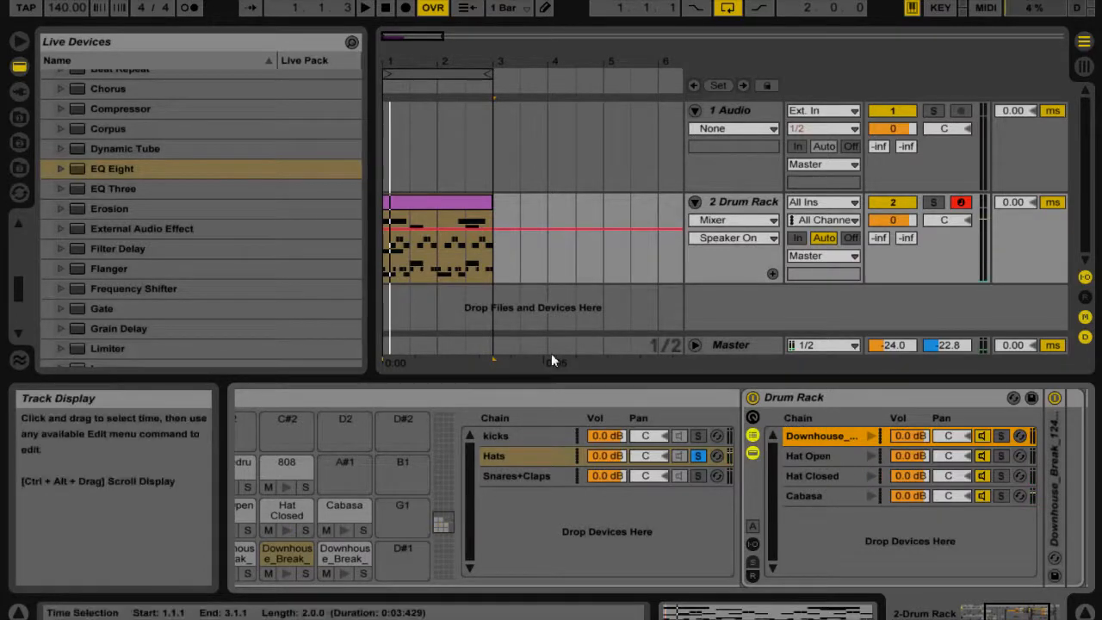
# Step: Add an Auto Pan to the Downhouse chain inside the Hats rack
pyautogui.click(159, 172)
pyautogui.scroll(5, 251, 257)
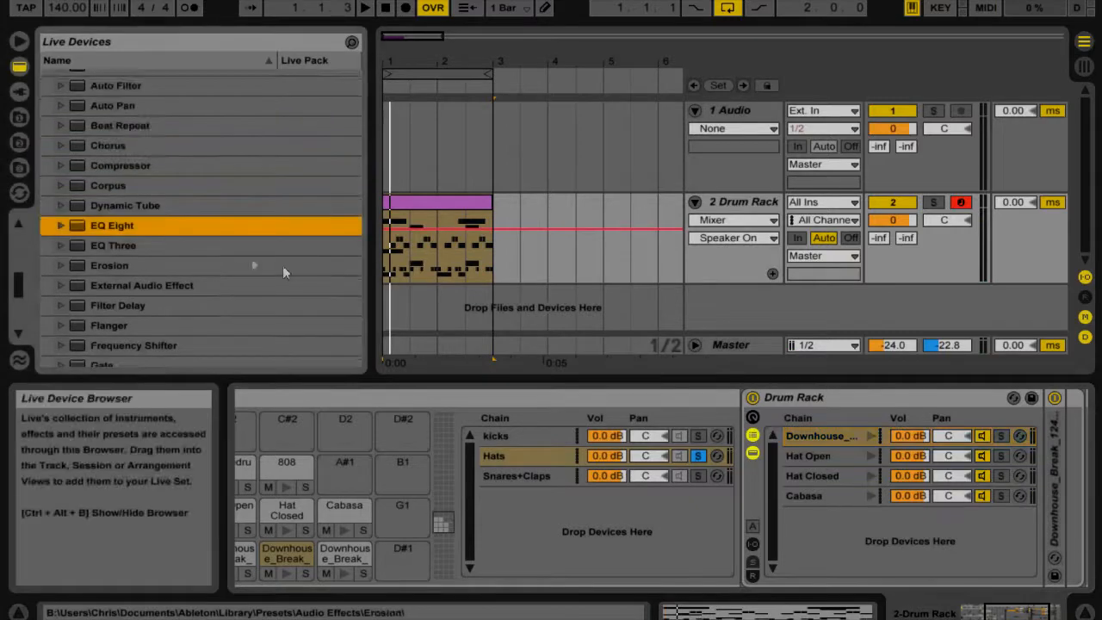
pyautogui.scroll(3, 289, 291)
pyautogui.scroll(-3, 280, 290)
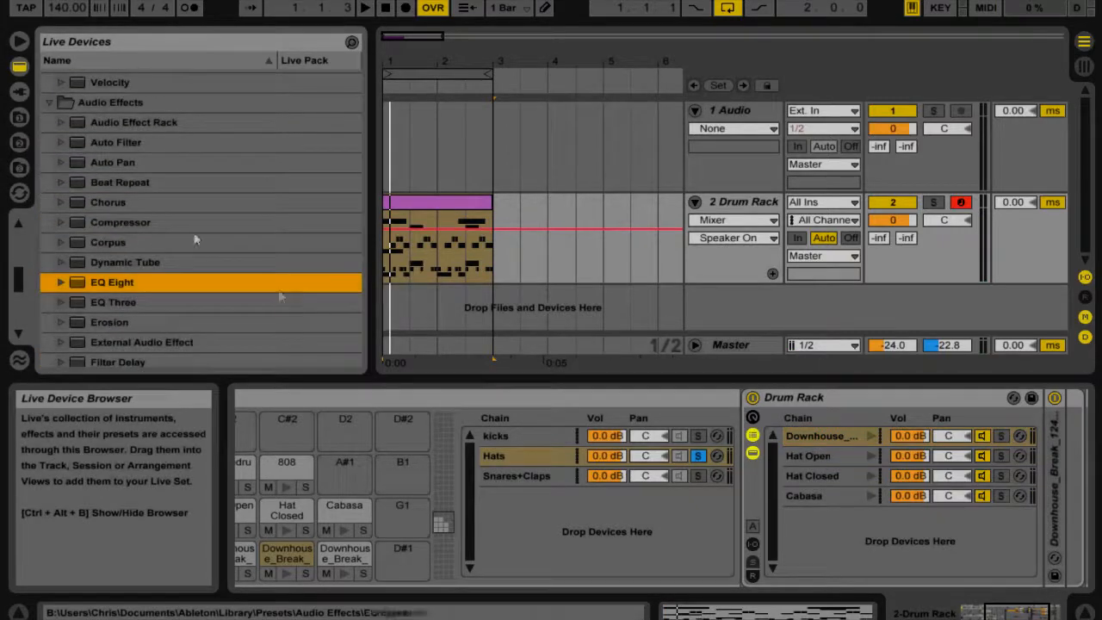
pyautogui.click(100, 166)
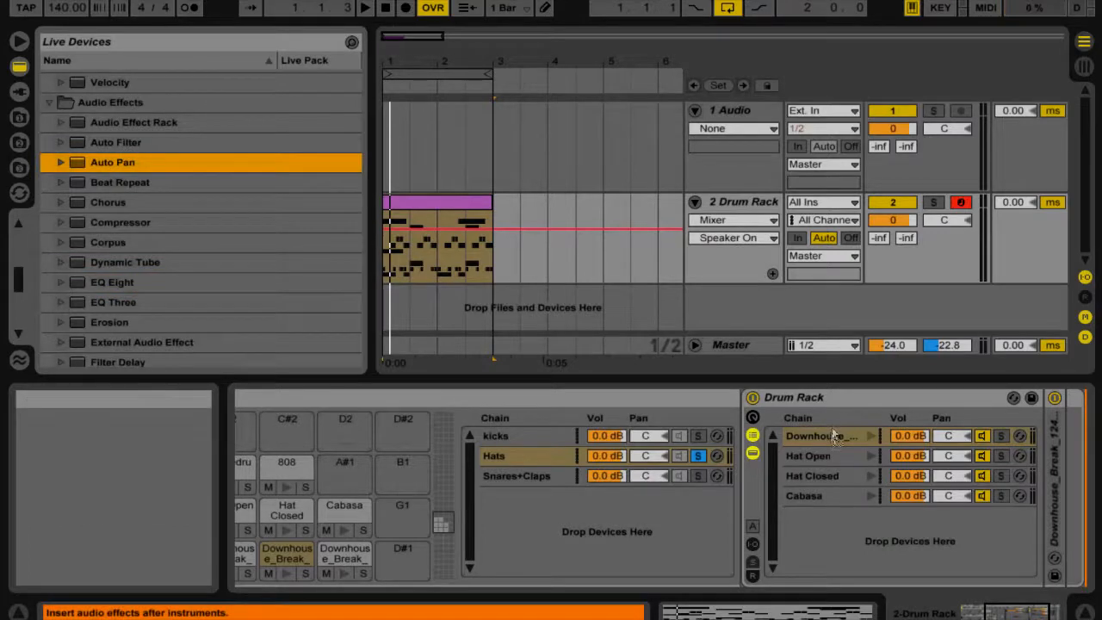
pyautogui.doubleClick(111, 162)
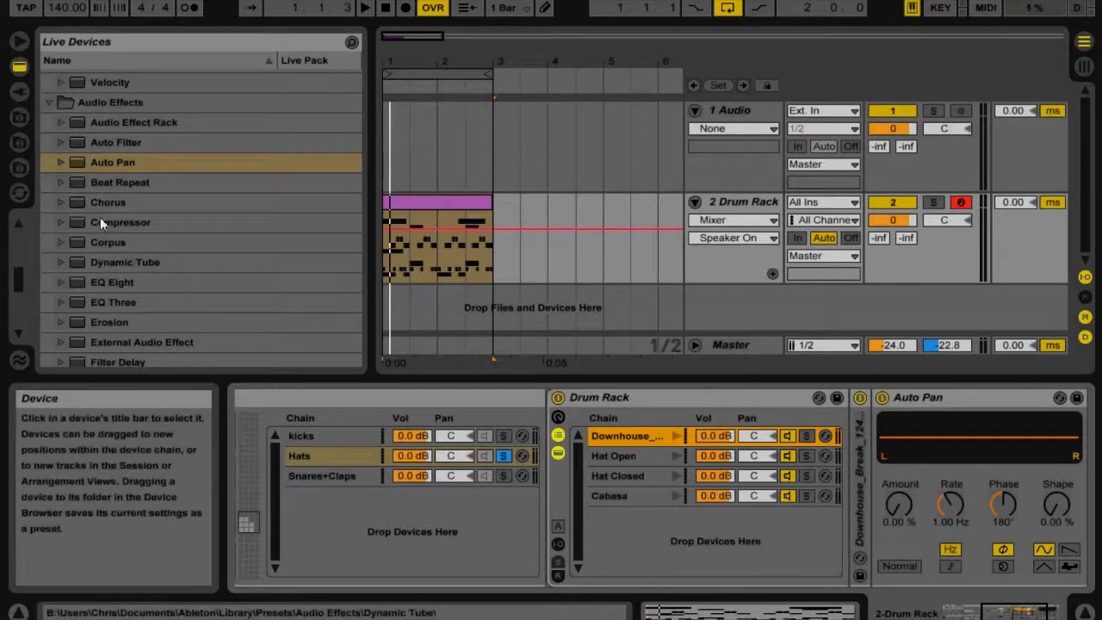
# Step: Add an Auto Pan to the Hat Closed and Cabasa chains as well
pyautogui.click(112, 164)
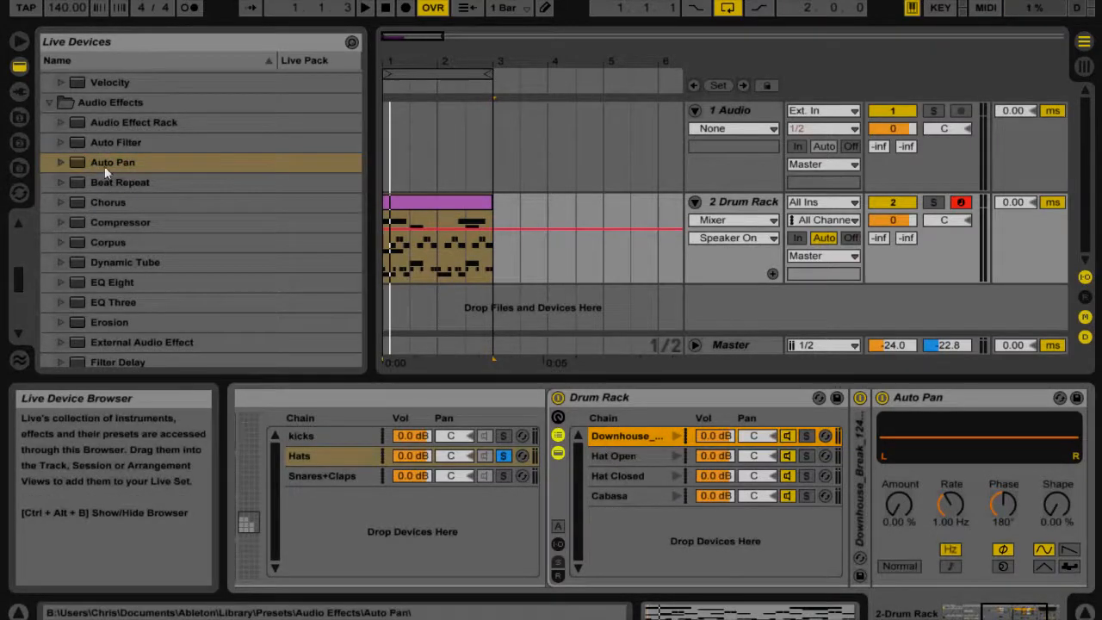
pyautogui.moveTo(603, 368); pyautogui.dragTo(602, 480)
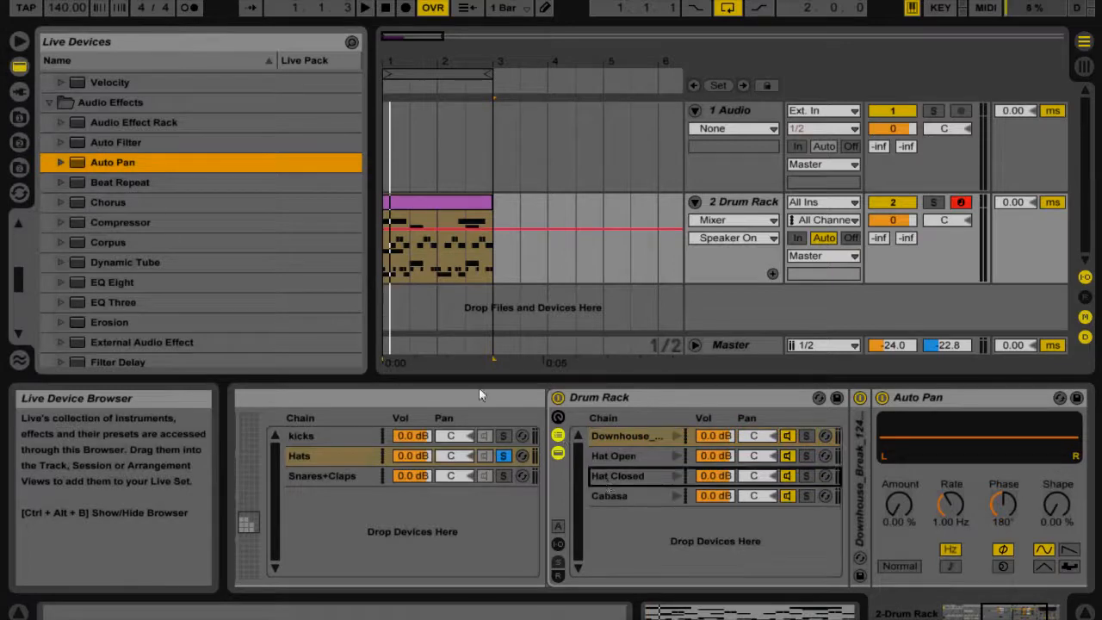
pyautogui.moveTo(95, 163); pyautogui.dragTo(621, 506)
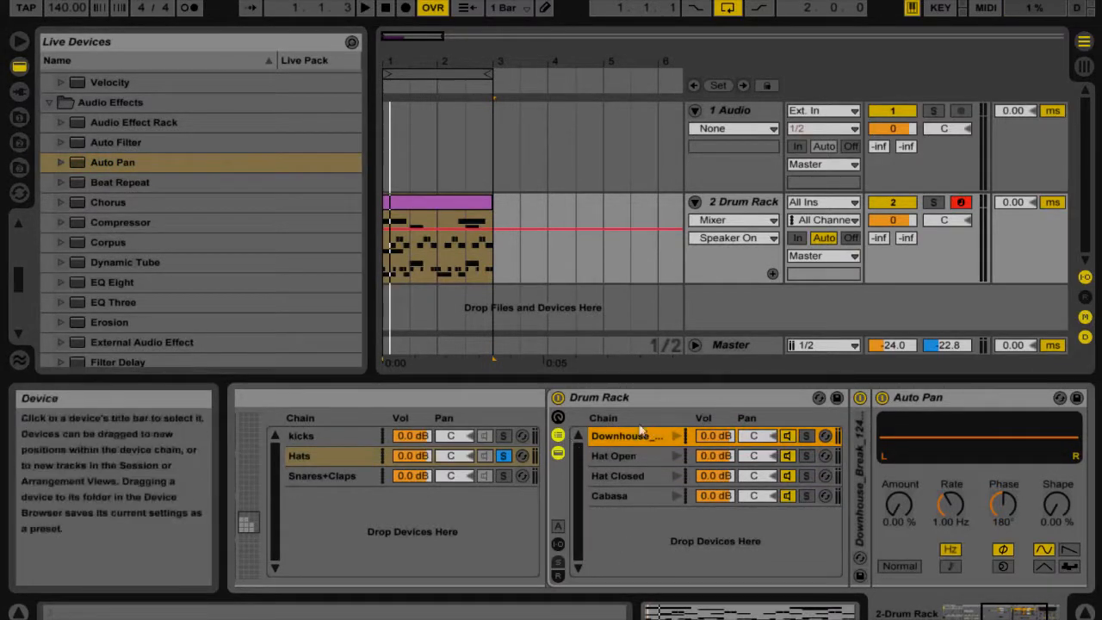
pyautogui.click(619, 495)
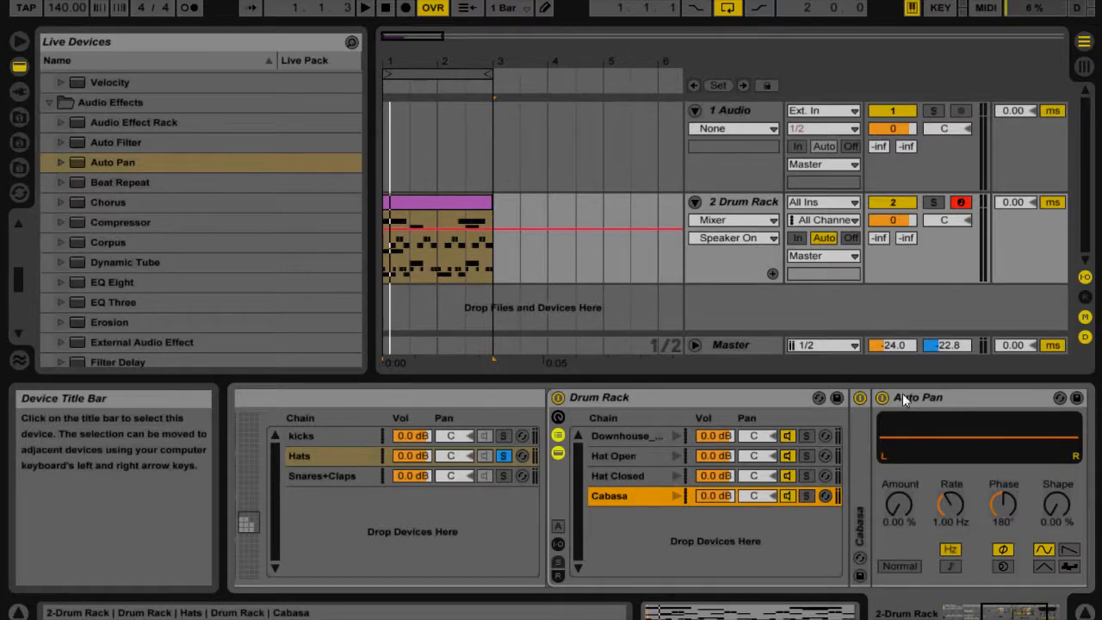
# Step: Set the Downhouse chain's Auto Pan to 50.8 % amount, 111° phase and 34.9 % shape
pyautogui.moveTo(902, 397); pyautogui.dragTo(626, 435)
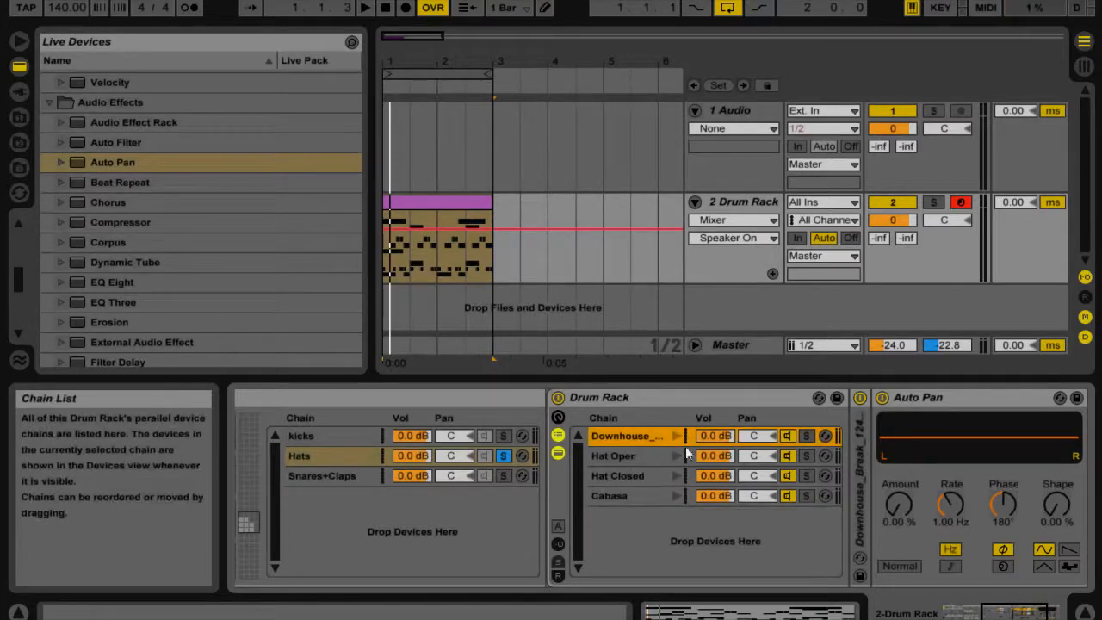
pyautogui.click(675, 437)
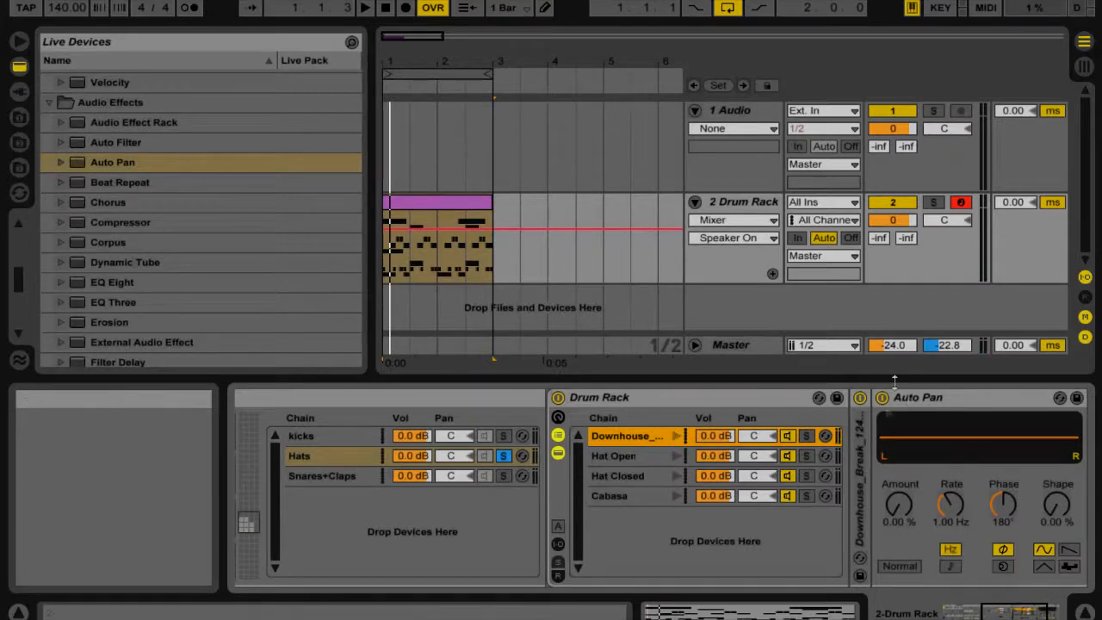
pyautogui.moveTo(899, 502); pyautogui.dragTo(900, 461)
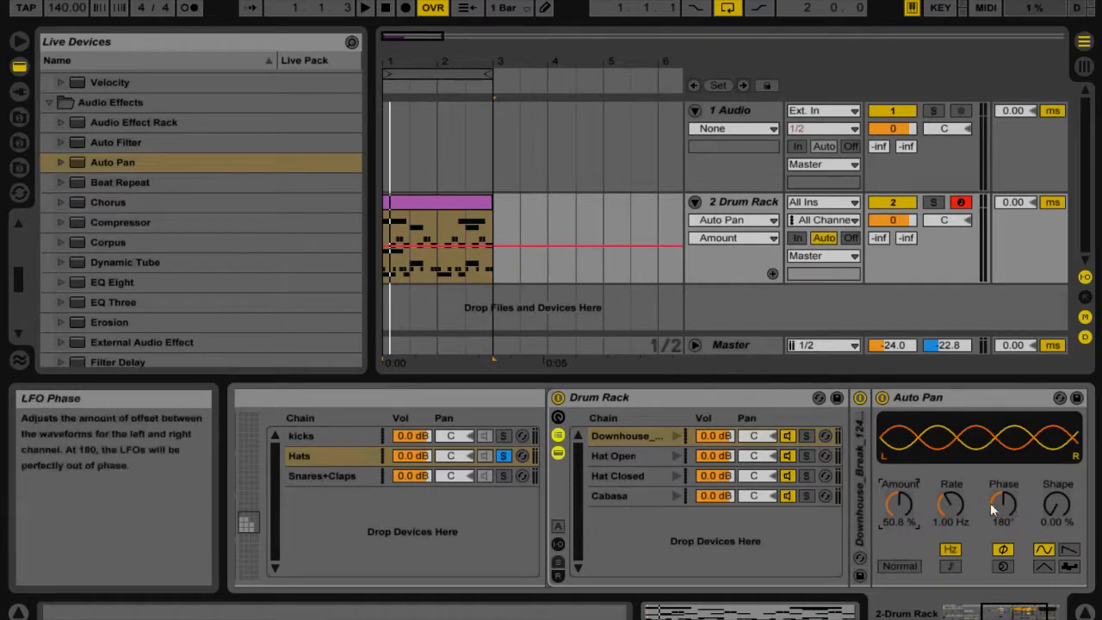
pyautogui.moveTo(1003, 505); pyautogui.dragTo(1043, 487)
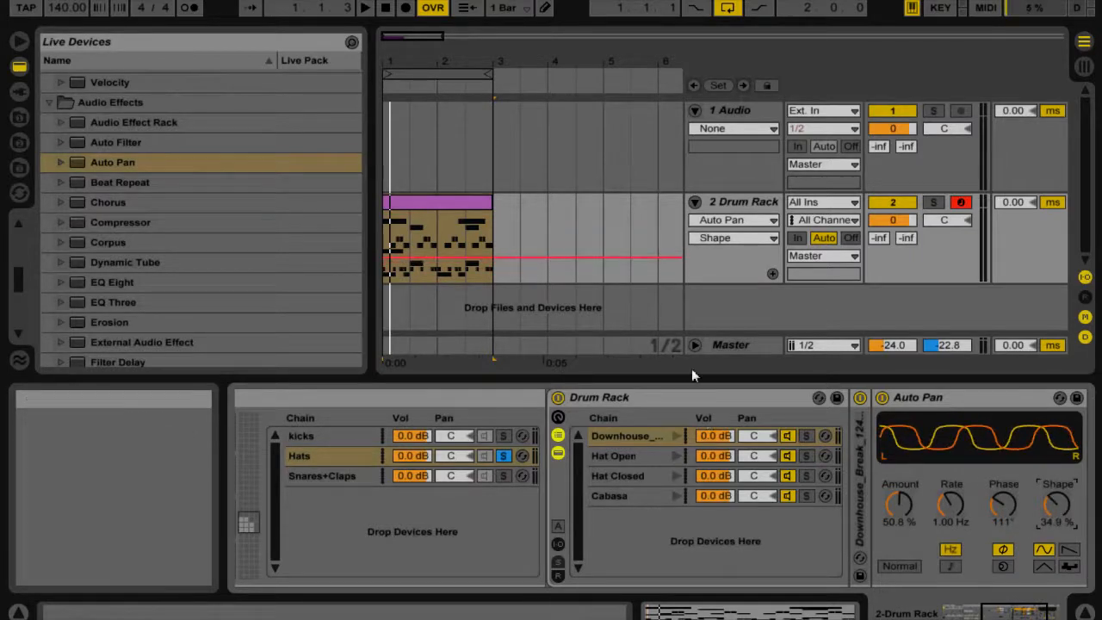
# Step: Solo the Downhouse chain and play the loop, and do the same with the Hat Open chain
pyautogui.click(806, 435)
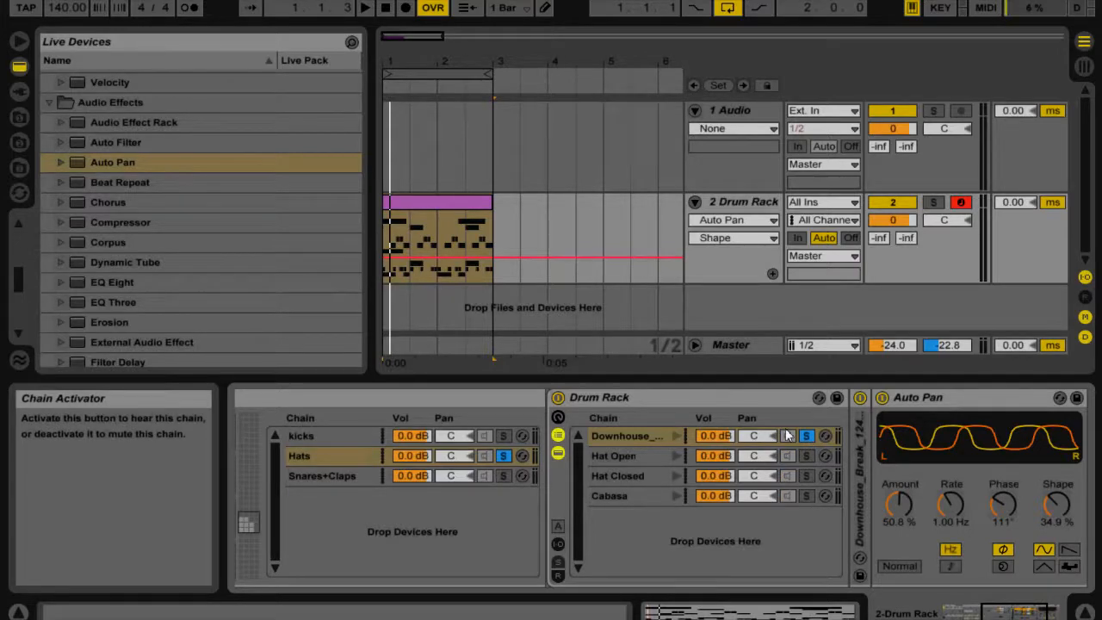
pyautogui.press('space')
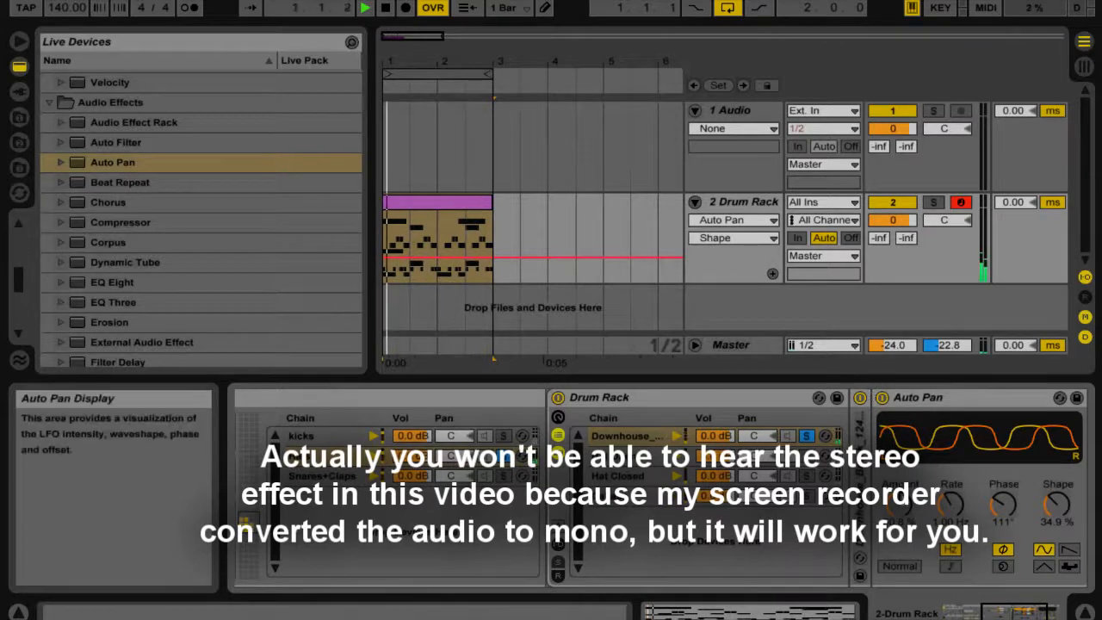
pyautogui.click(807, 436)
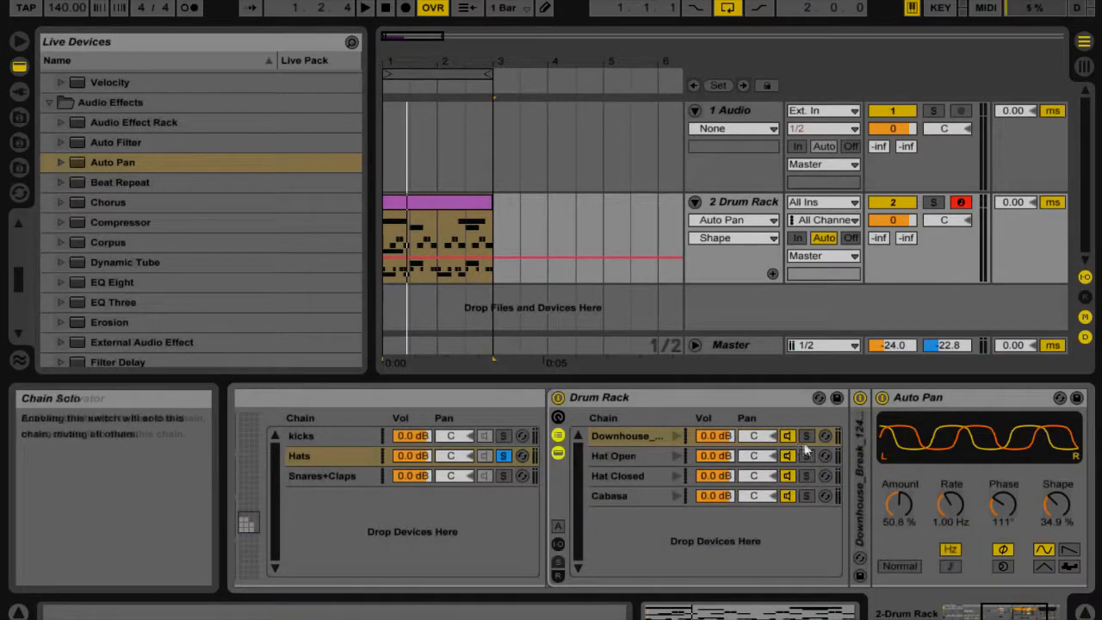
pyautogui.click(806, 456)
pyautogui.press('space')
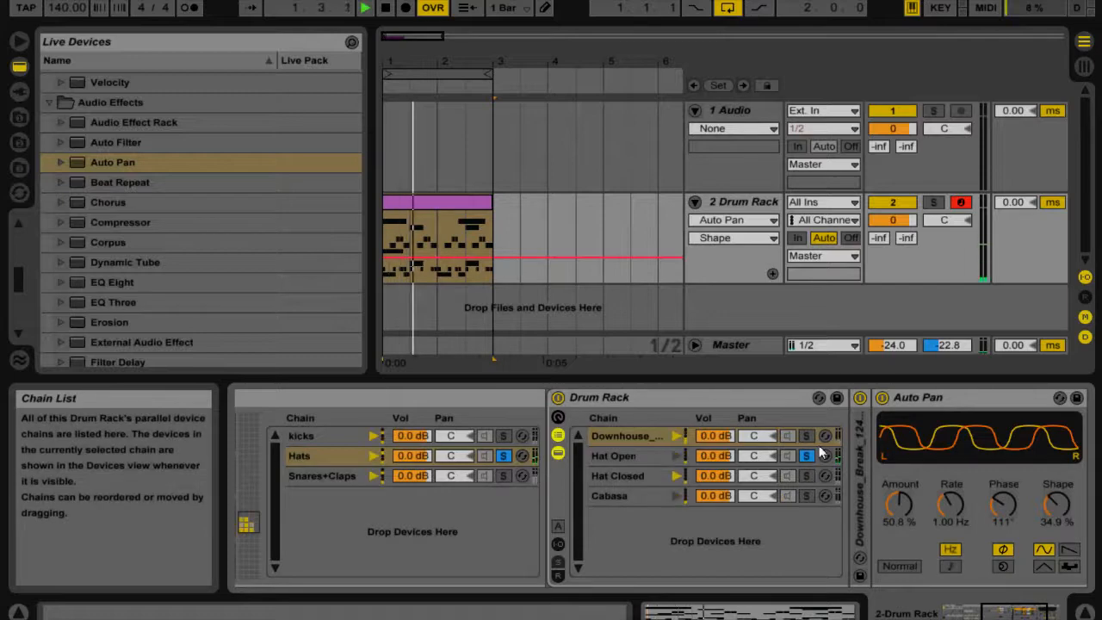
# Step: Set the Hat Open chain's Auto Pan to 15.1 % amount, 0.26 Hz rate and 174° phase, auditioning the loop along the way
pyautogui.click(623, 457)
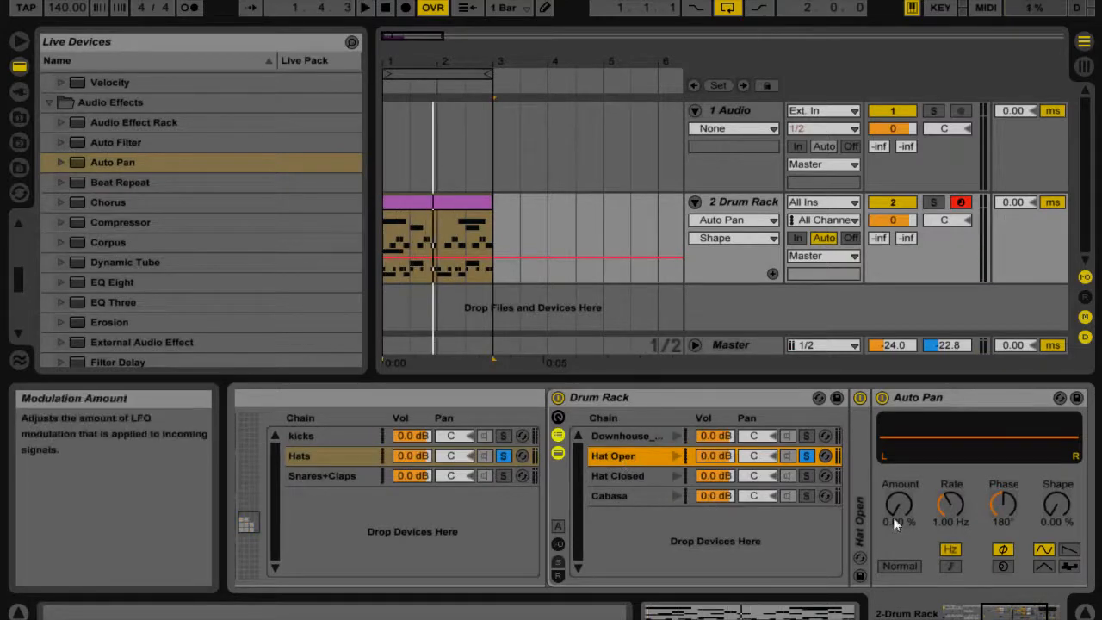
pyautogui.moveTo(895, 521); pyautogui.dragTo(951, 529)
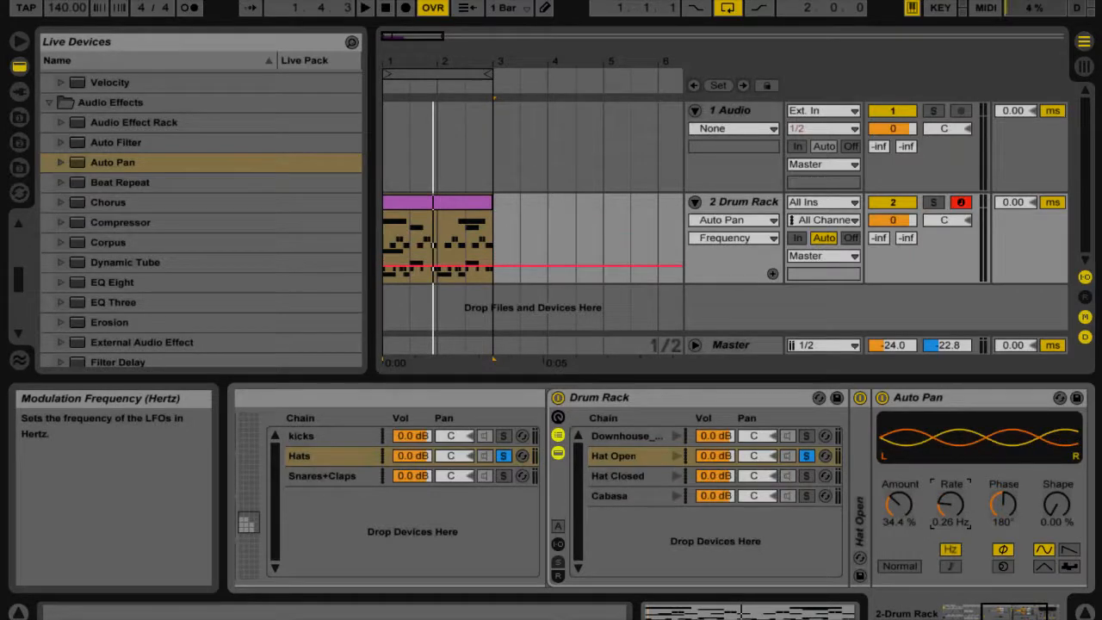
pyautogui.moveTo(1003, 505)
pyautogui.mouseDown()
pyautogui.moveTo(1002, 482)
pyautogui.moveTo(1003, 518)
pyautogui.moveTo(1002, 506)
pyautogui.mouseUp()
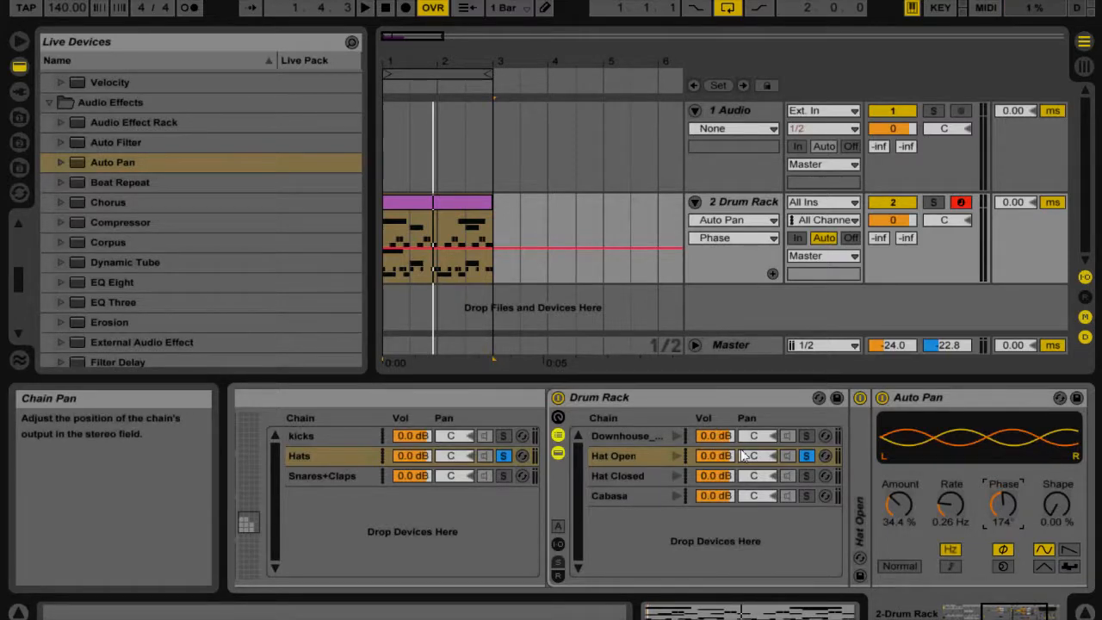
pyautogui.press('space')
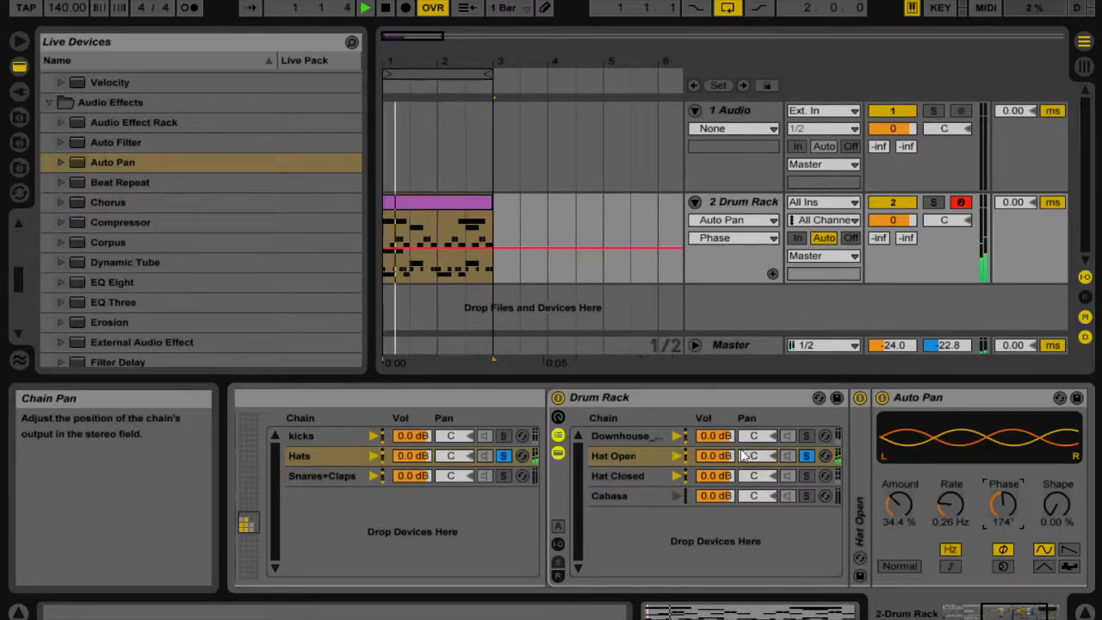
pyautogui.press('space')
pyautogui.moveTo(898, 504); pyautogui.dragTo(898, 531)
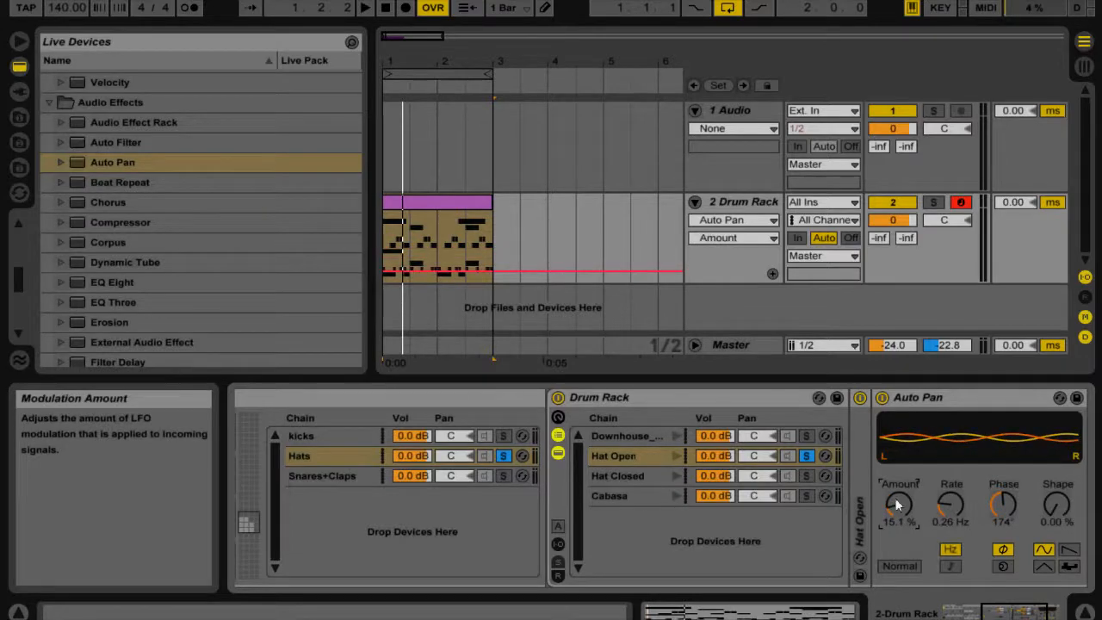
pyautogui.press('space')
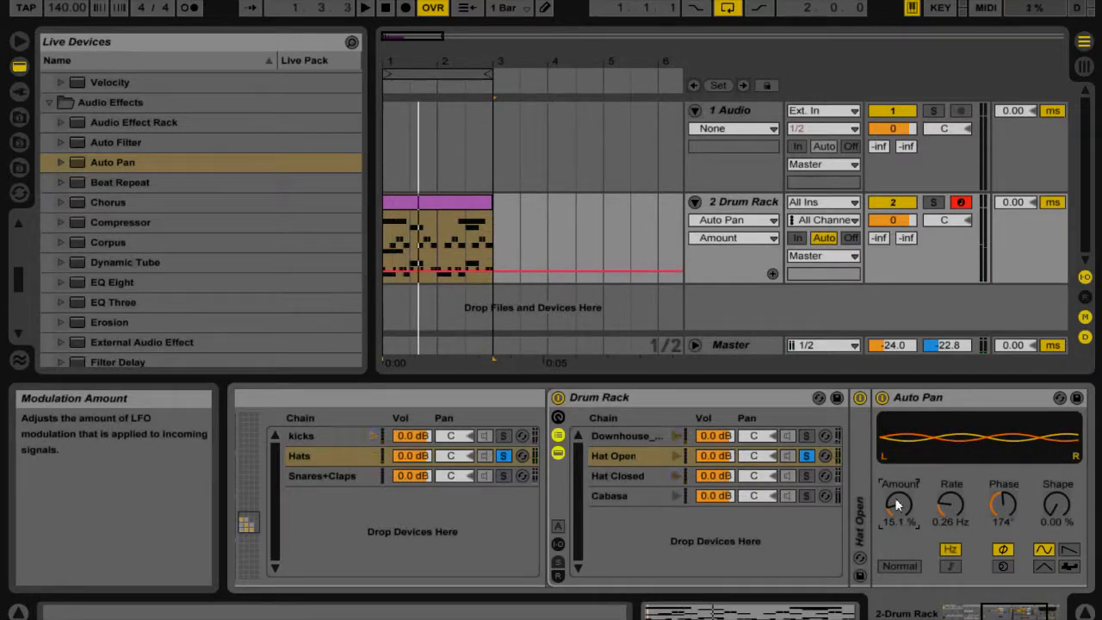
# Step: Solo and play the Hat Closed chain, and set its Auto Pan to 42.9 % amount, 15.1 Hz rate, 65.7° phase and 30.2 % shape
pyautogui.click(812, 476)
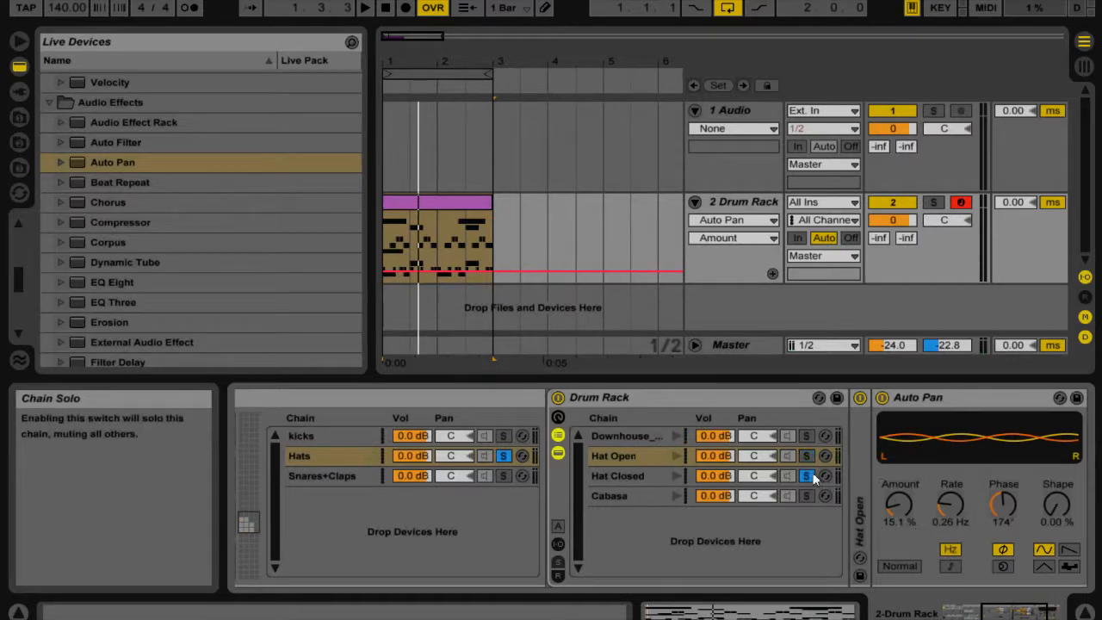
pyautogui.press('space')
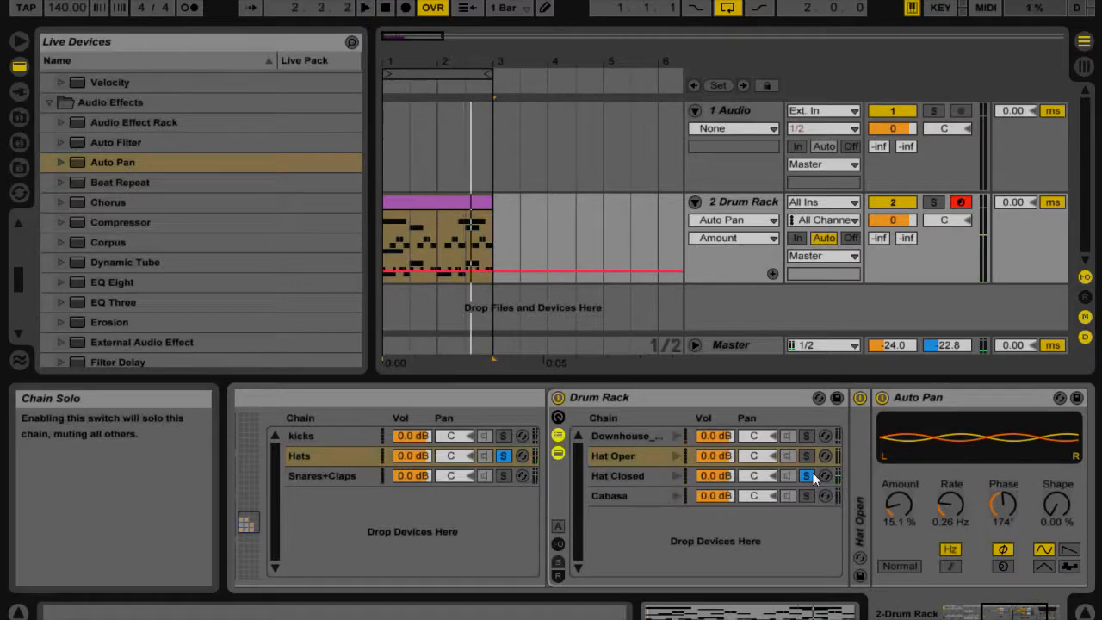
pyautogui.click(618, 484)
pyautogui.moveTo(898, 505); pyautogui.dragTo(898, 469)
pyautogui.moveTo(952, 512); pyautogui.dragTo(952, 489)
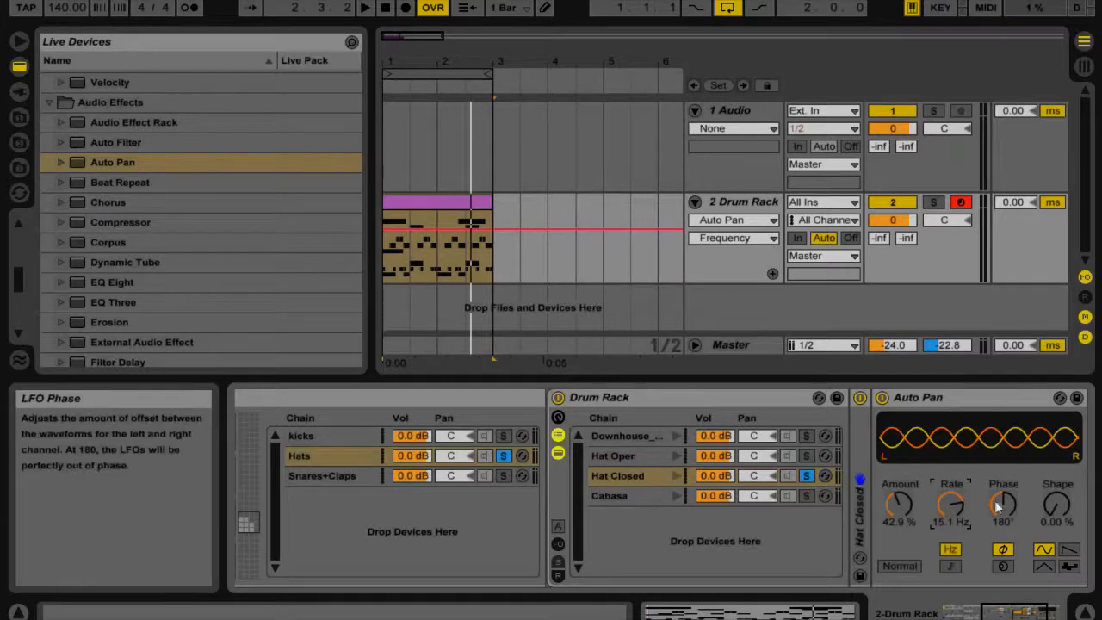
pyautogui.moveTo(1003, 502); pyautogui.dragTo(1002, 527)
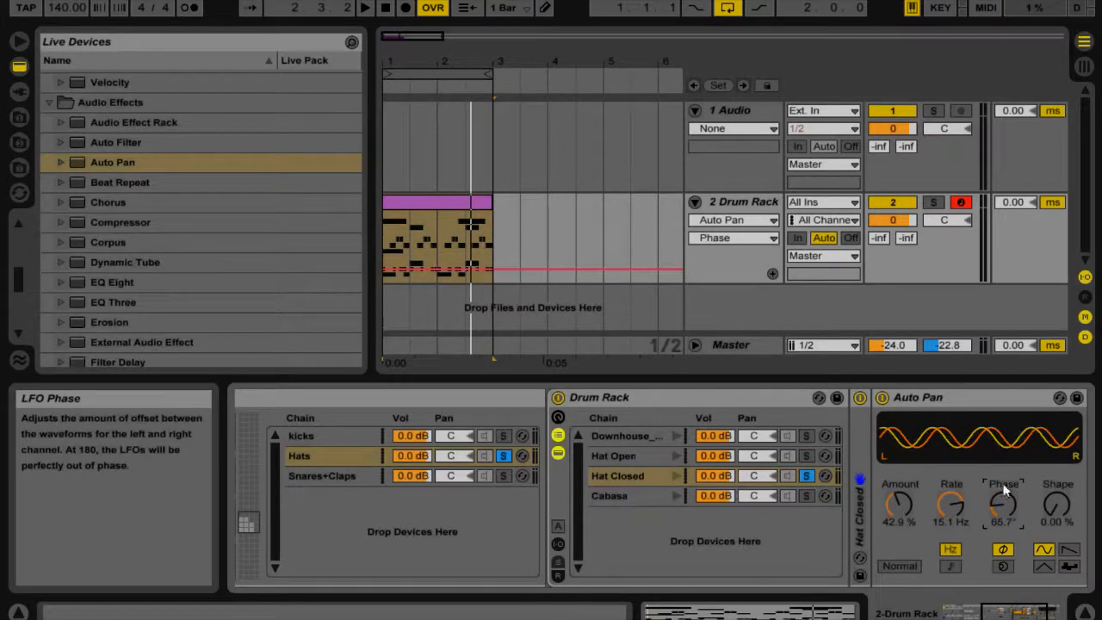
pyautogui.moveTo(1057, 505); pyautogui.dragTo(1057, 495)
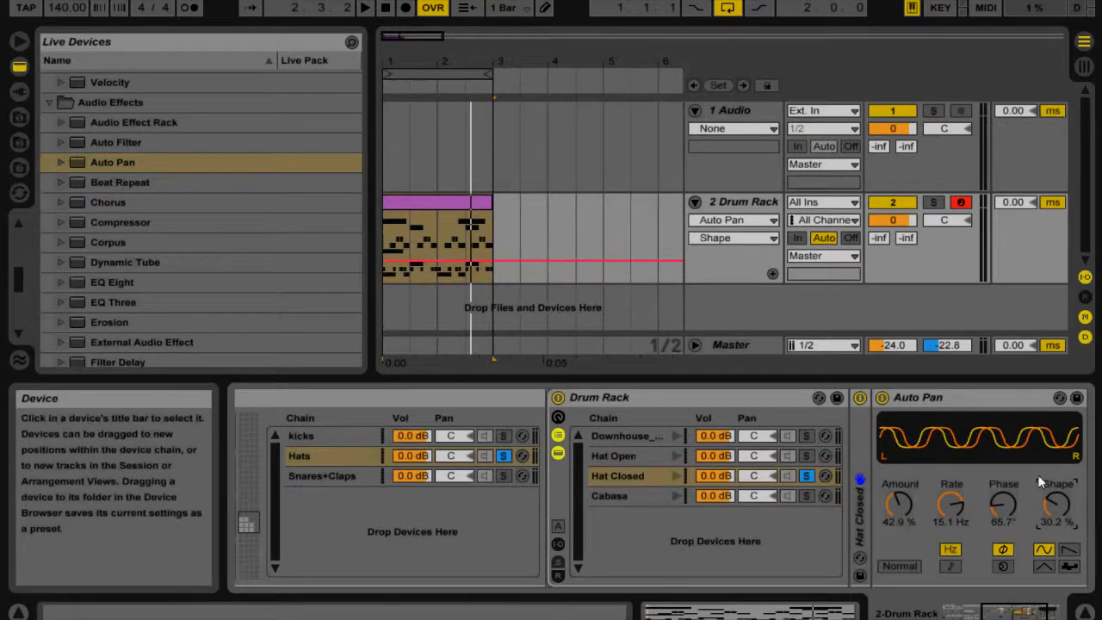
# Step: Refine Hat Closed's Auto Pan during playback to 38.1 % amount, 7.40 Hz rate and 134° phase
pyautogui.click(364, 8)
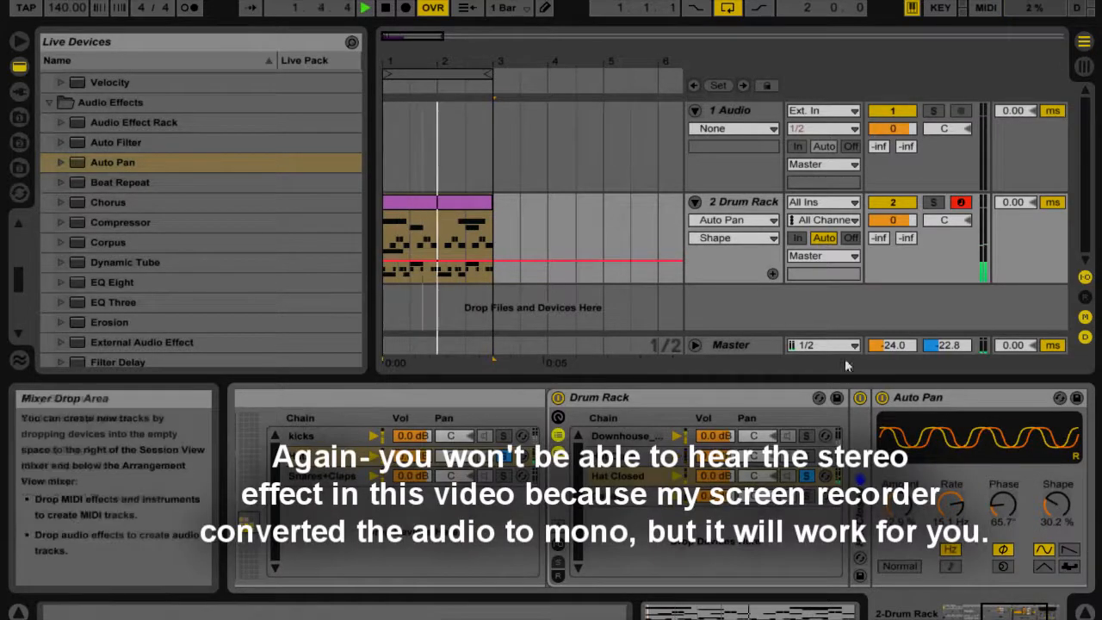
pyautogui.click(900, 508)
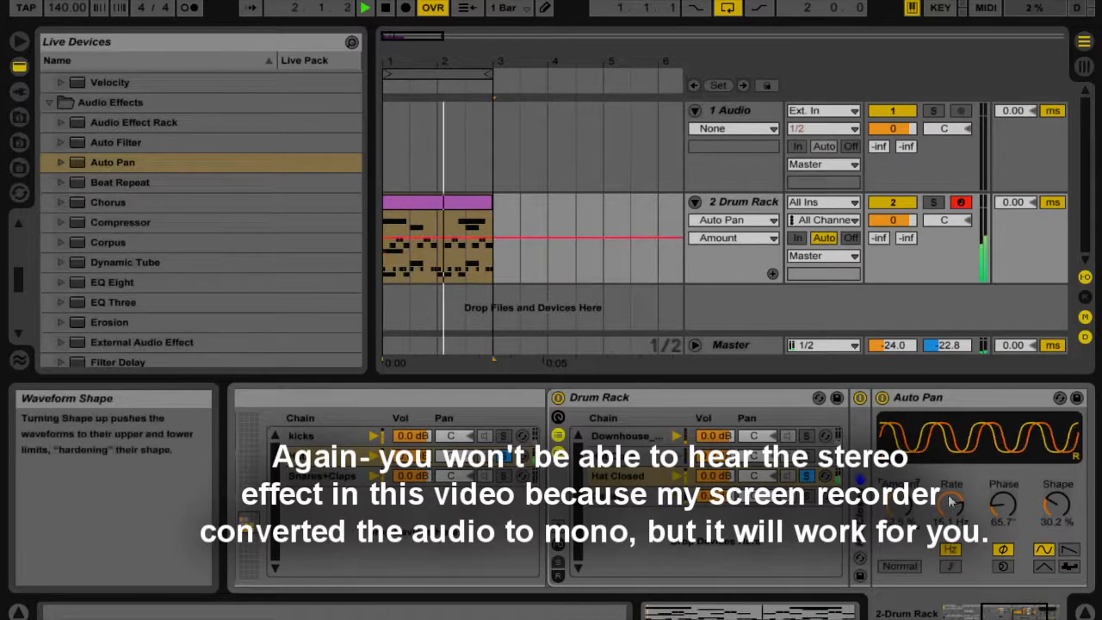
pyautogui.moveTo(899, 505); pyautogui.dragTo(1003, 482)
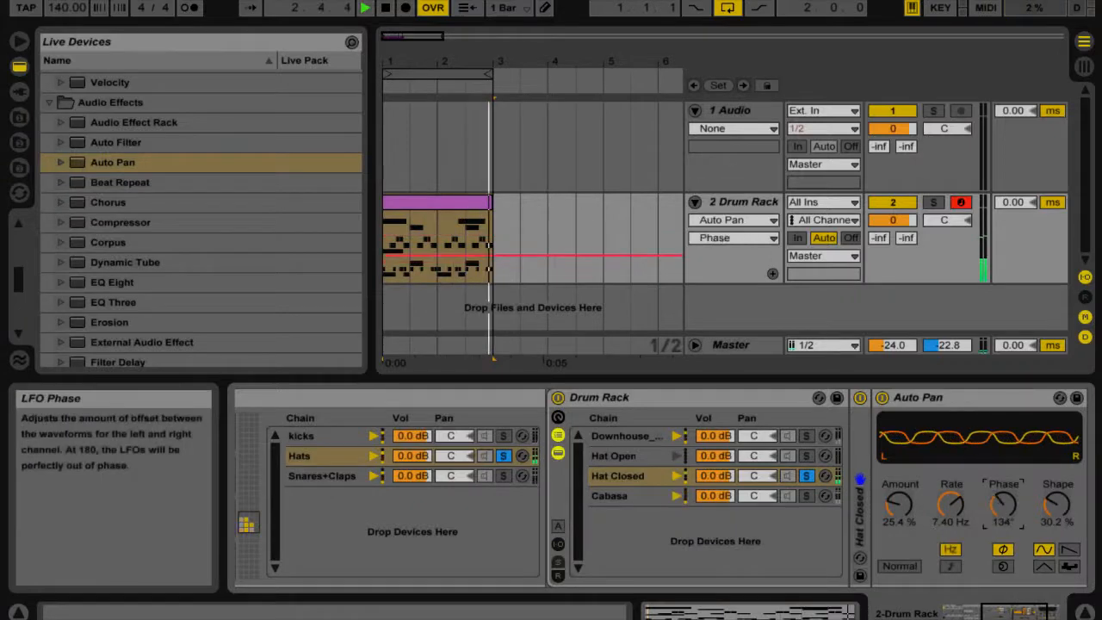
pyautogui.moveTo(898, 517); pyautogui.dragTo(898, 514)
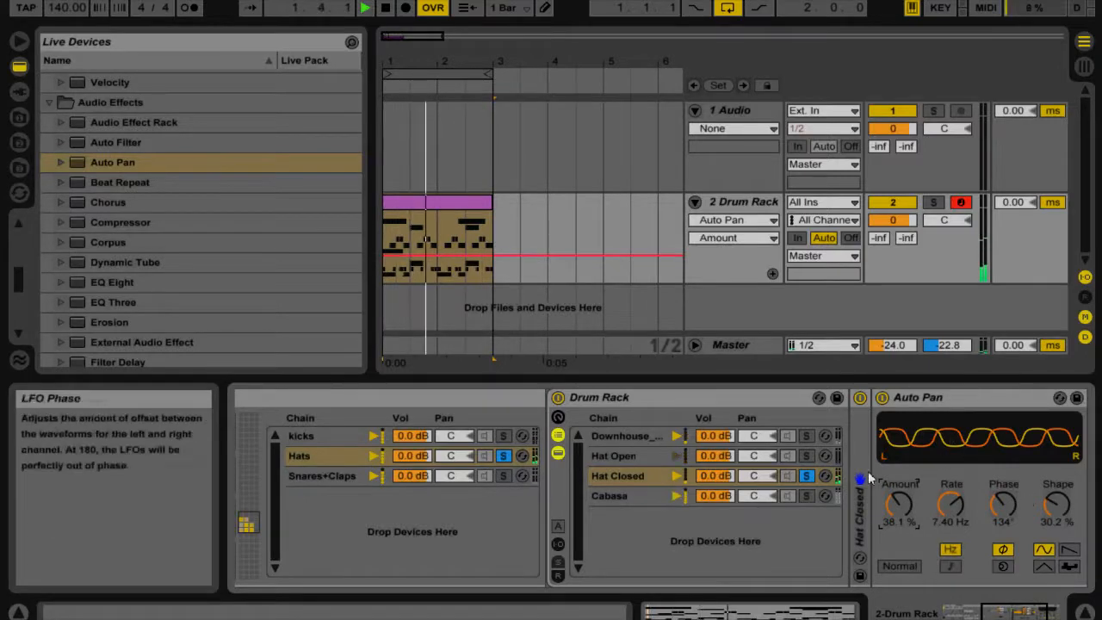
# Step: Solo Cabasa, set its Auto Pan to 61.1 % amount, 6.57 Hz rate, 243° phase and 23.8 % shape during playback, and unsolo it
pyautogui.click(806, 475)
pyautogui.click(805, 494)
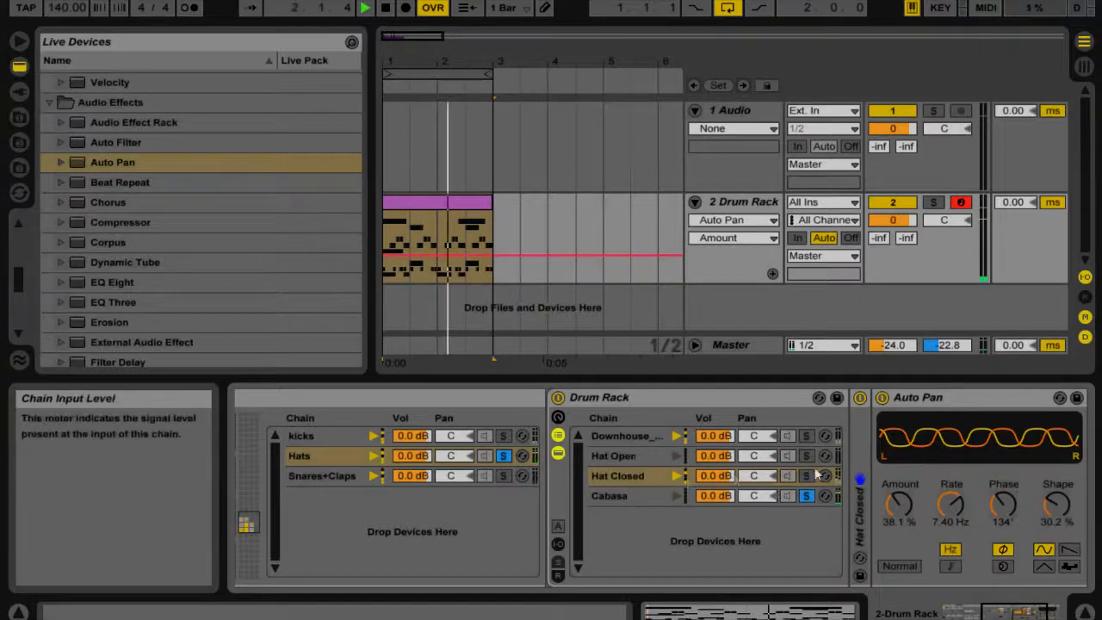
pyautogui.click(606, 497)
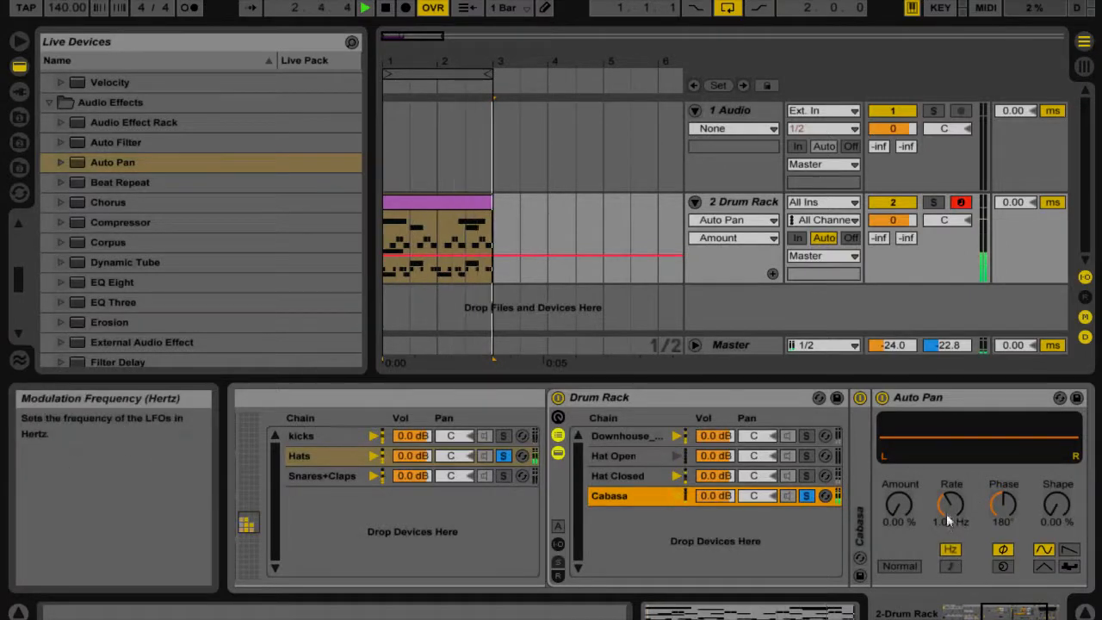
pyautogui.moveTo(945, 513); pyautogui.dragTo(900, 513)
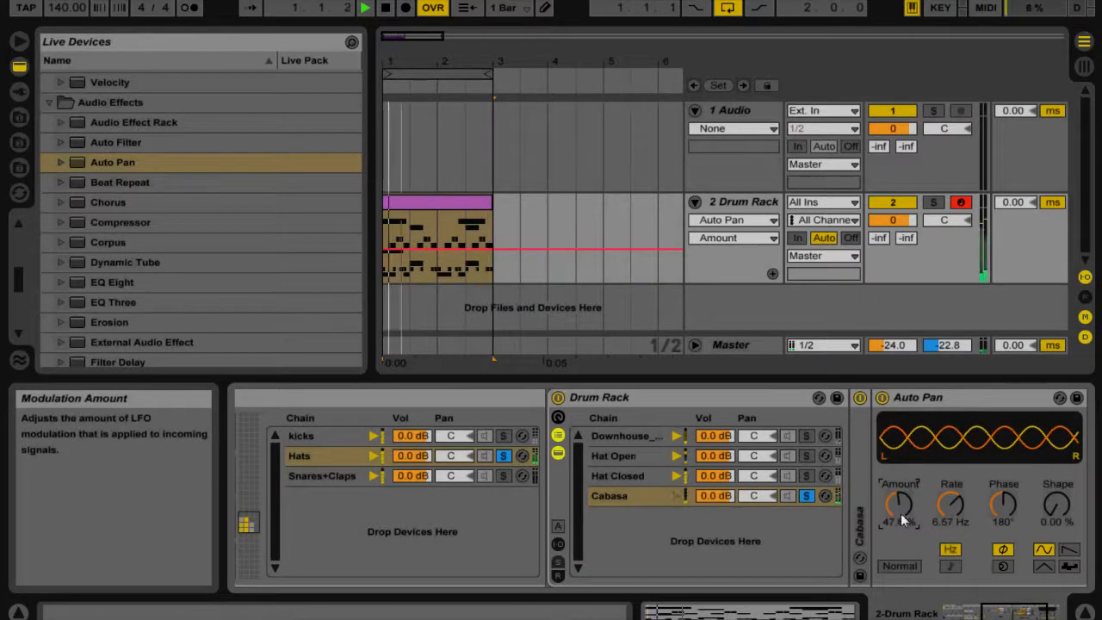
pyautogui.moveTo(1000, 506); pyautogui.dragTo(1000, 469)
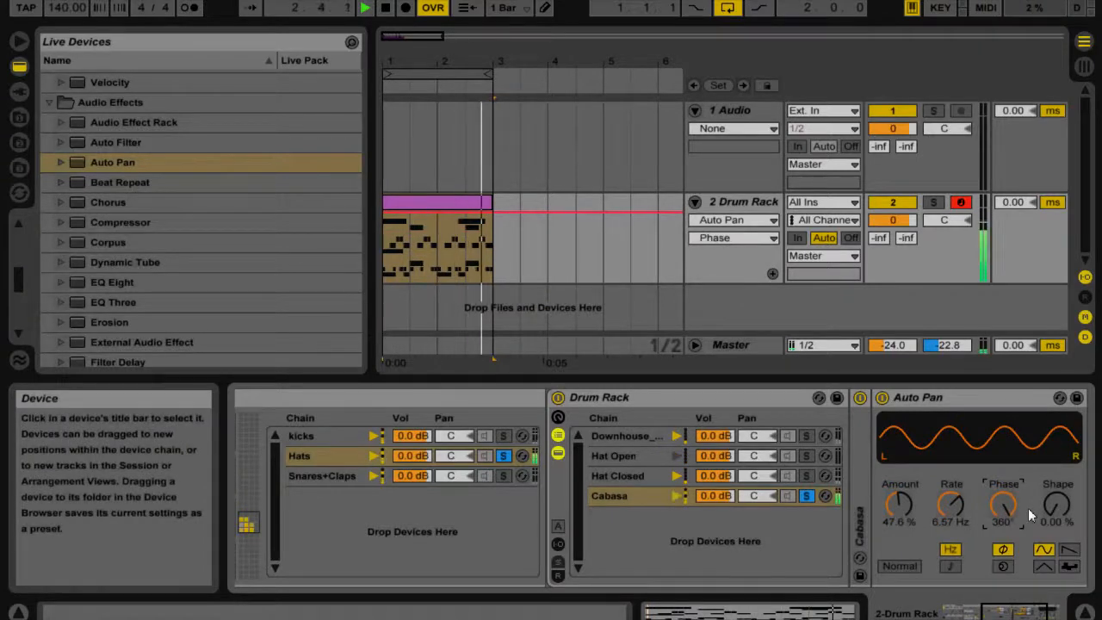
pyautogui.moveTo(1004, 510); pyautogui.dragTo(1003, 536)
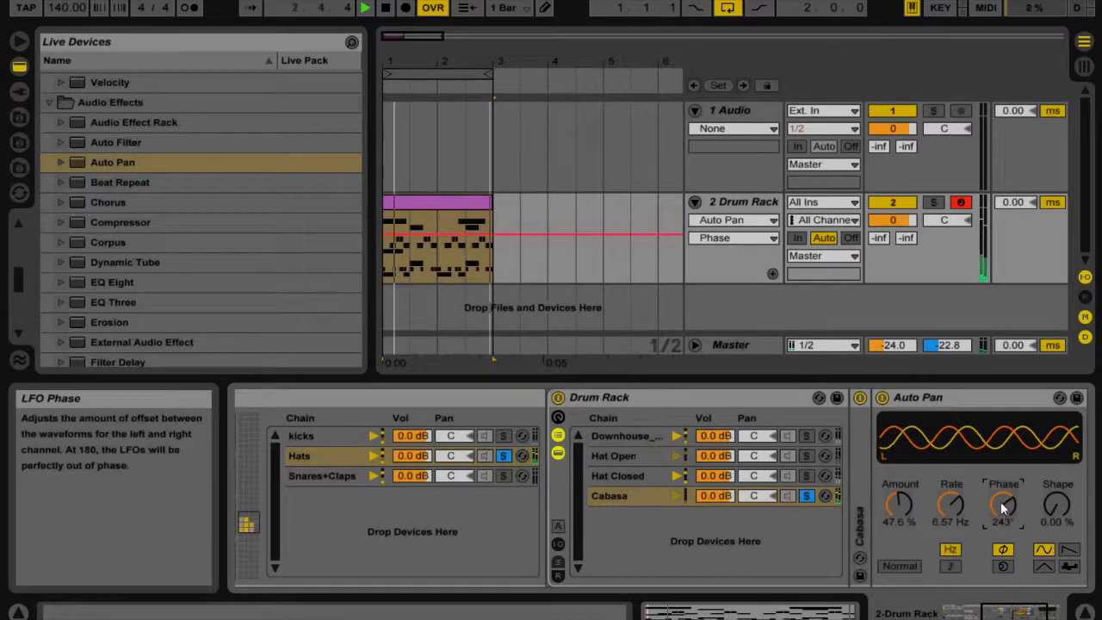
pyautogui.moveTo(908, 515); pyautogui.dragTo(909, 509)
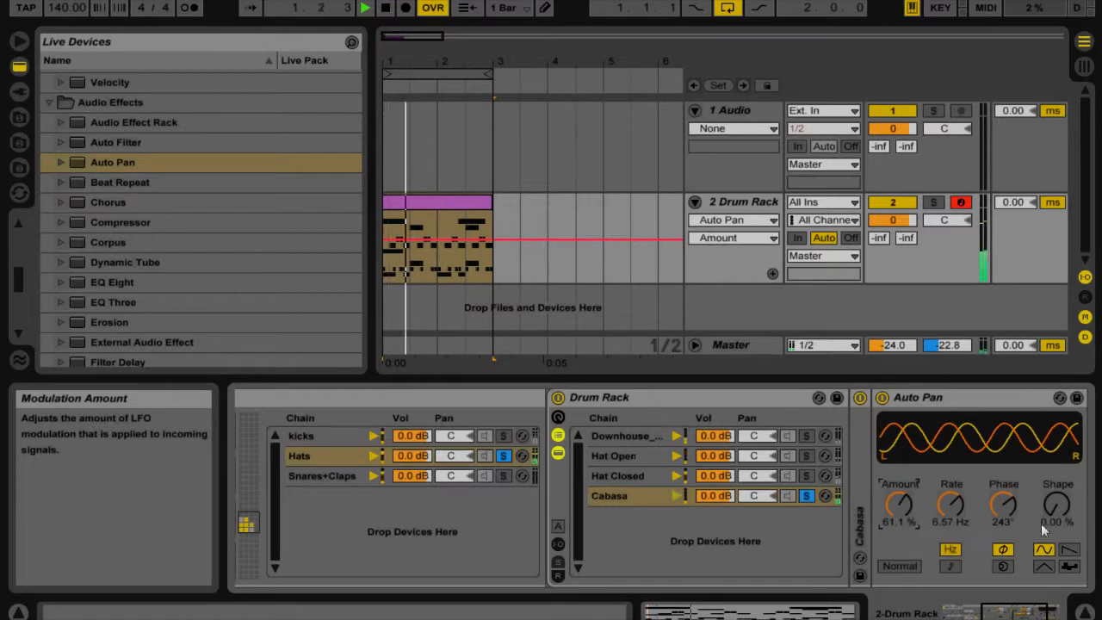
pyautogui.moveTo(1050, 513); pyautogui.dragTo(1050, 500)
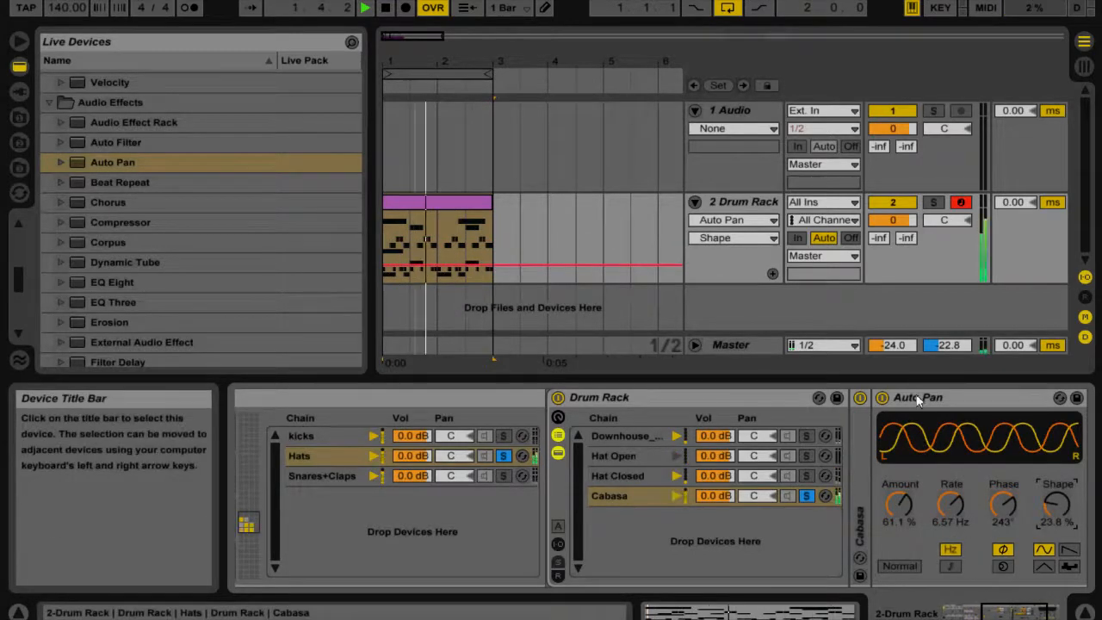
pyautogui.click(806, 496)
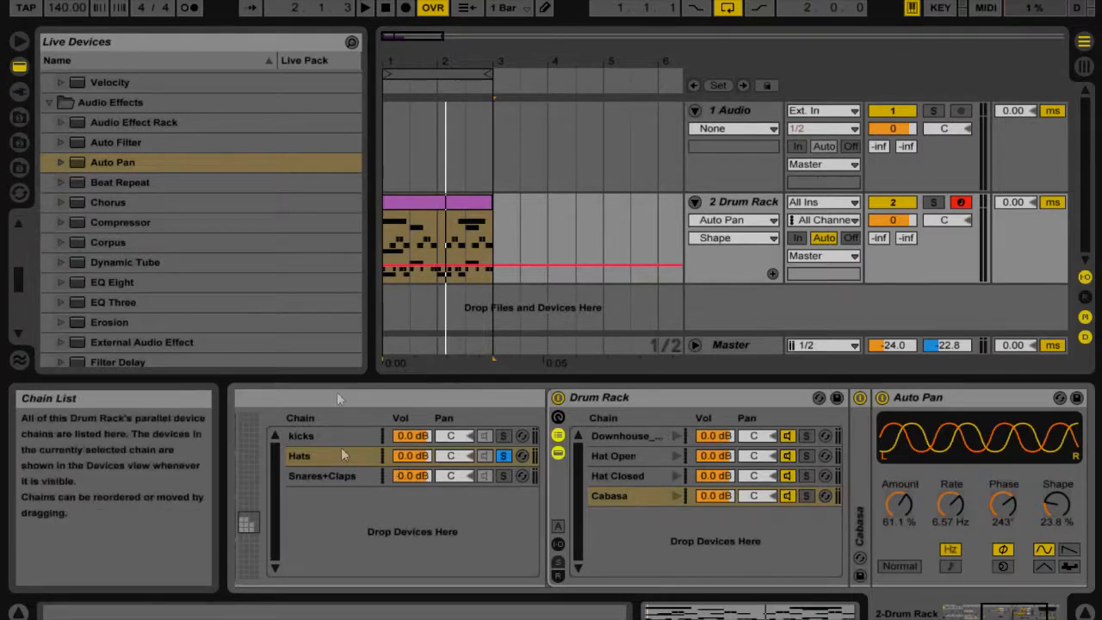
# Step: Add a Utility device to the whole Hats chain
pyautogui.scroll(-5, 171, 308)
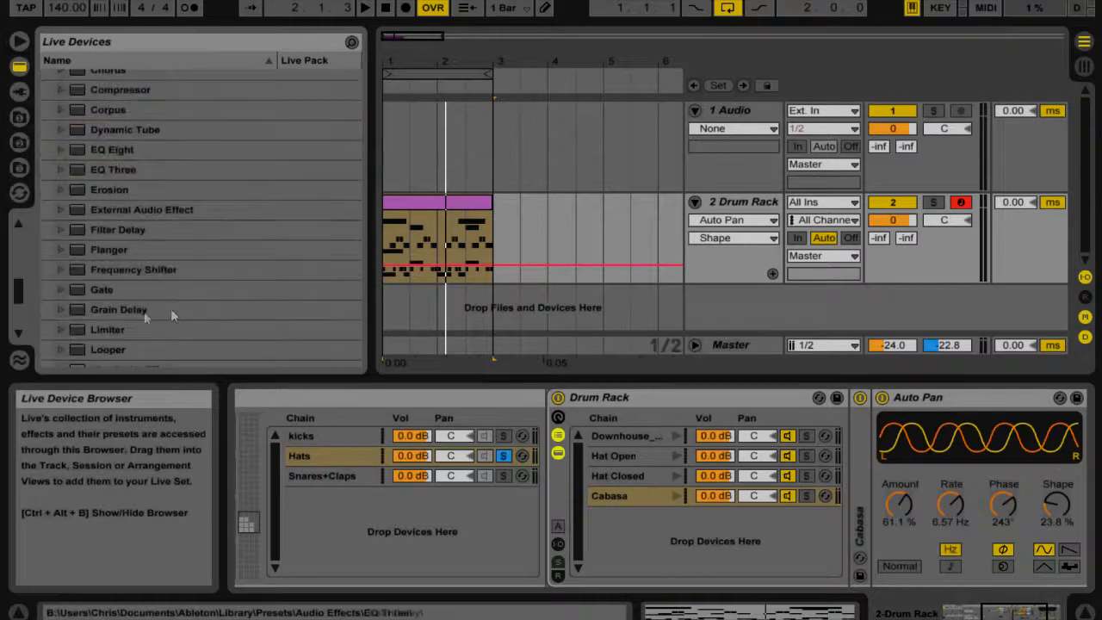
pyautogui.scroll(-7, 139, 306)
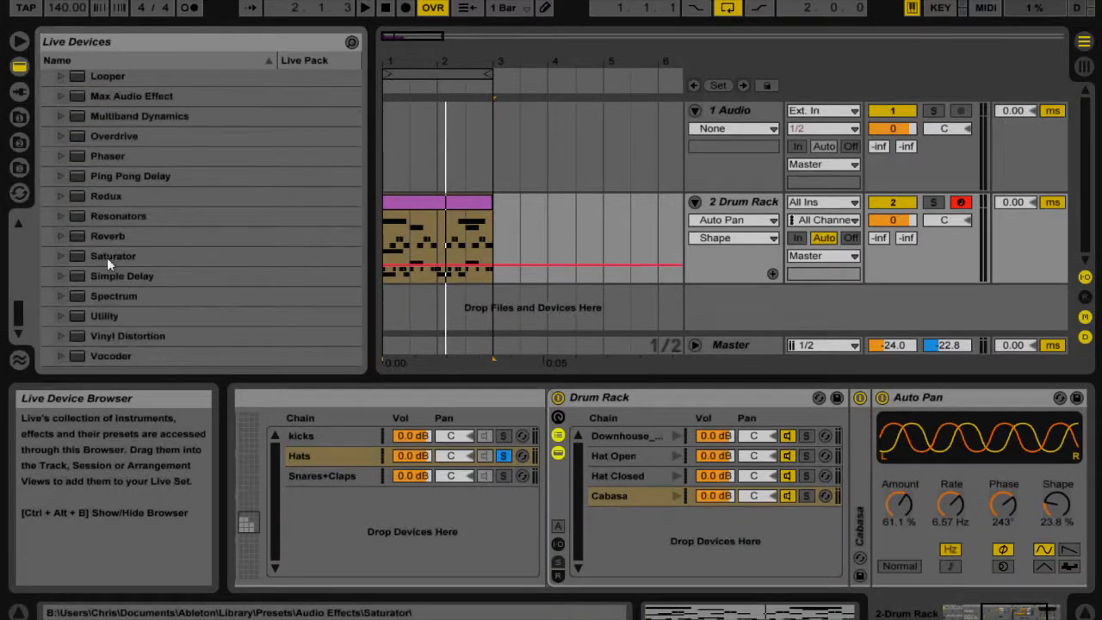
pyautogui.moveTo(102, 317); pyautogui.dragTo(327, 456)
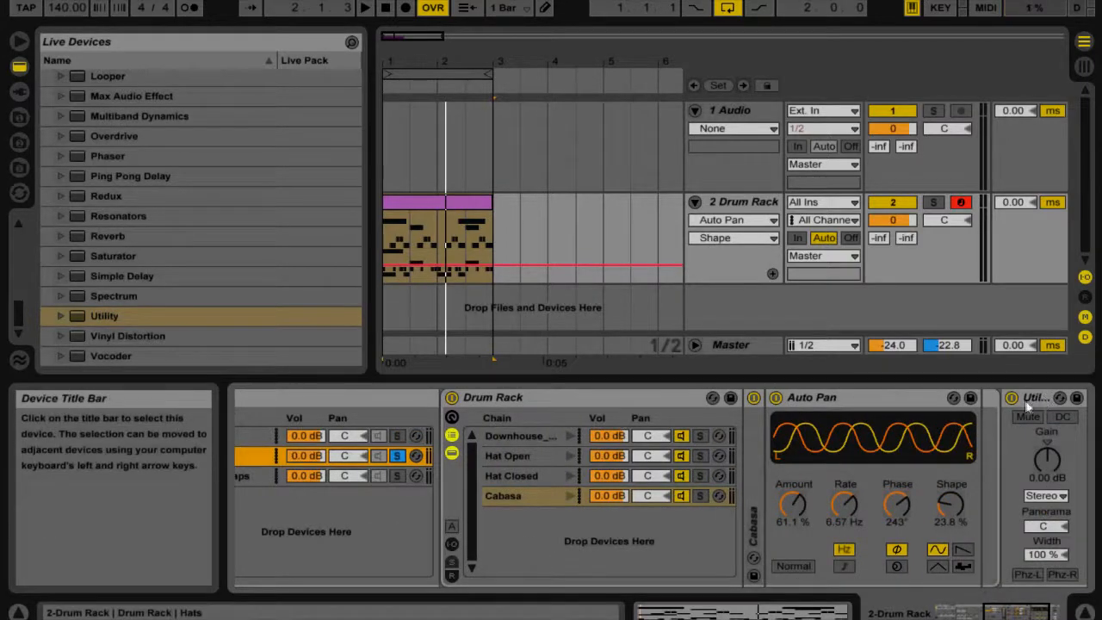
# Step: Compare the hats in playback with Utility's width at 0 % and reset to 100 %
pyautogui.click(1037, 556)
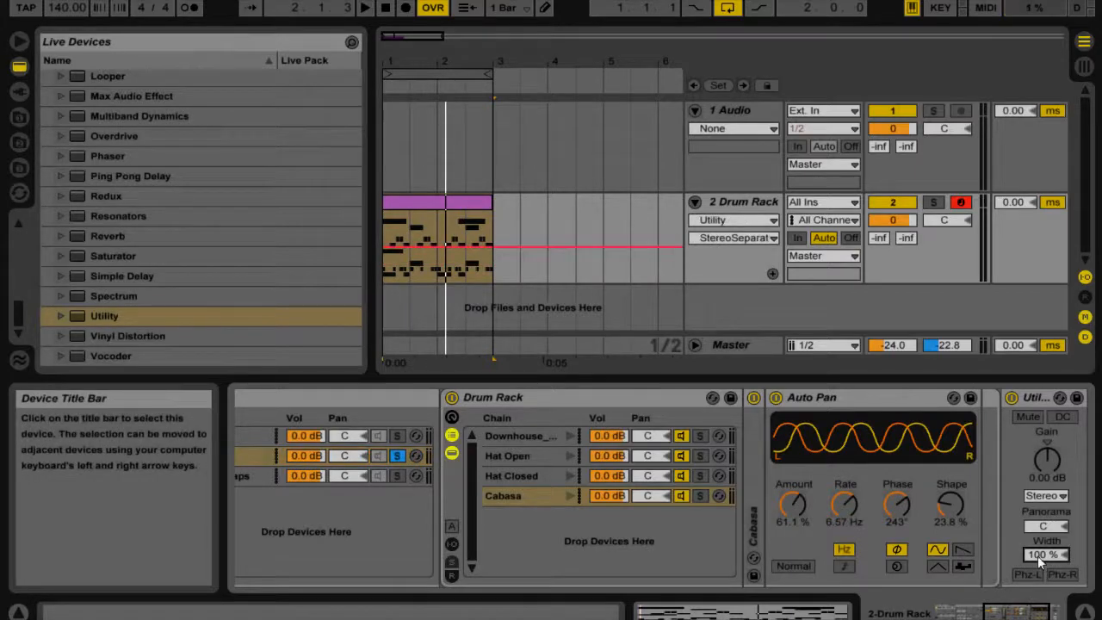
pyautogui.press('space')
pyautogui.moveTo(1037, 555); pyautogui.dragTo(1037, 608)
pyautogui.press('space')
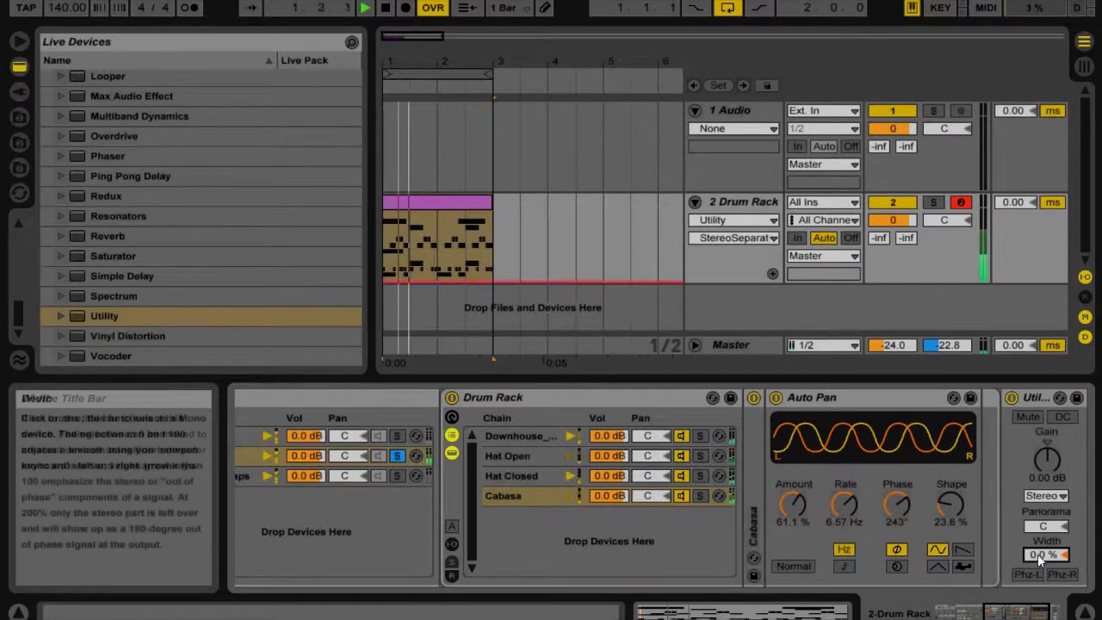
pyautogui.press('space')
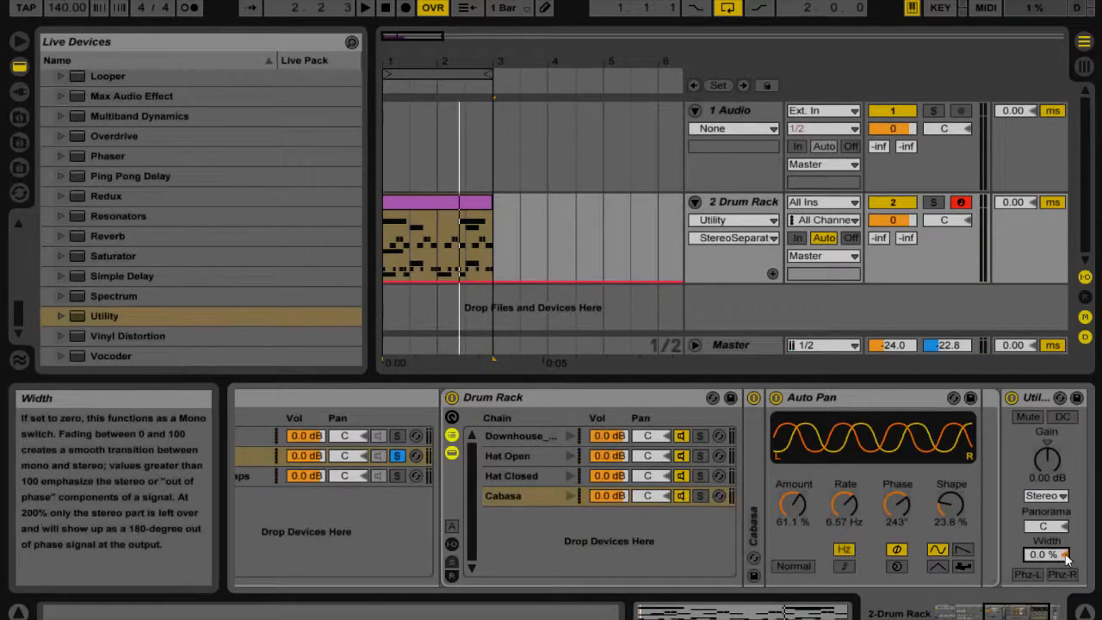
pyautogui.doubleClick(1065, 555)
pyautogui.press('space')
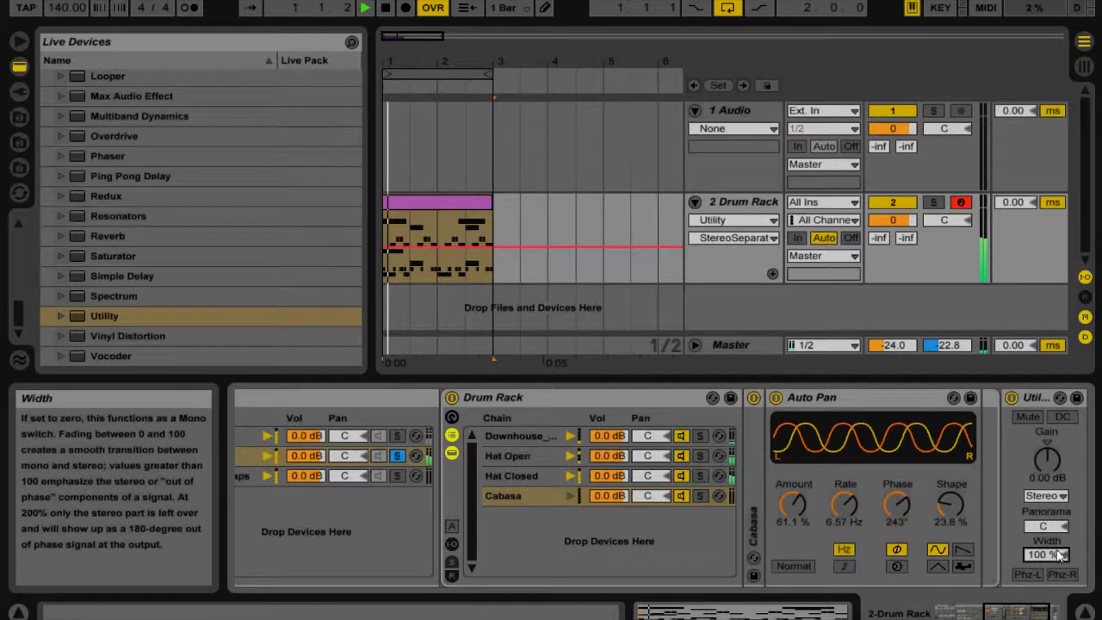
pyautogui.press('space')
# Step: Narrow the Utility's width to 89 % and play the hats loop
pyautogui.moveTo(1053, 556); pyautogui.dragTo(1053, 565)
pyautogui.press('space')
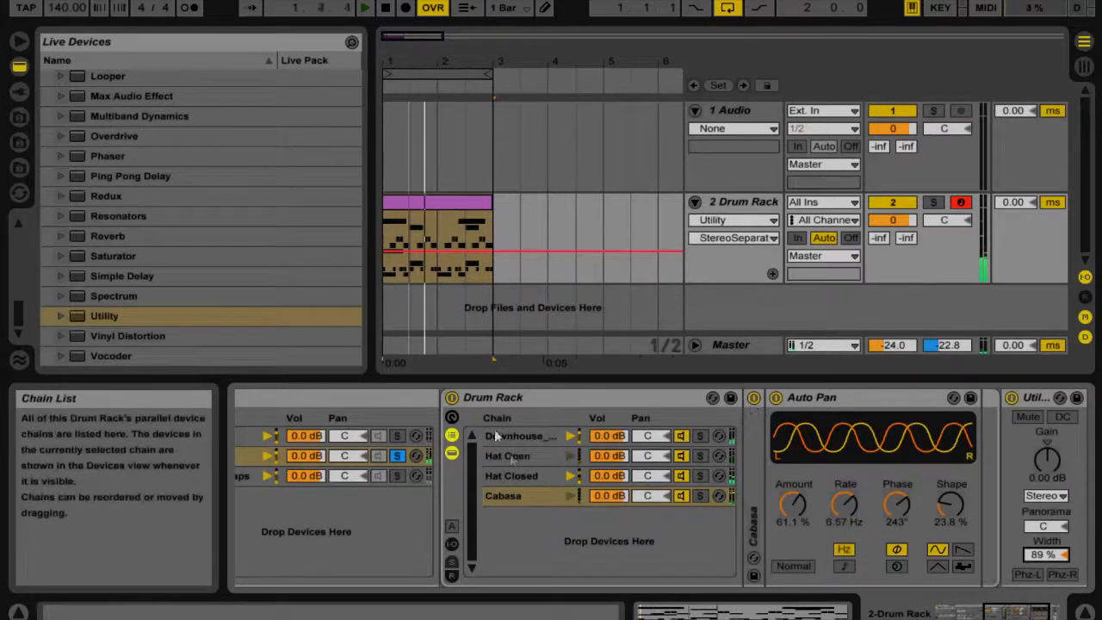
pyautogui.press('space')
# Step: Add an EQ Eight after the Utility, with band 1 as a low cut at 264 Hz and band 3 boosted 4.43 dB at 3.27 kHz
pyautogui.scroll(5, 121, 175)
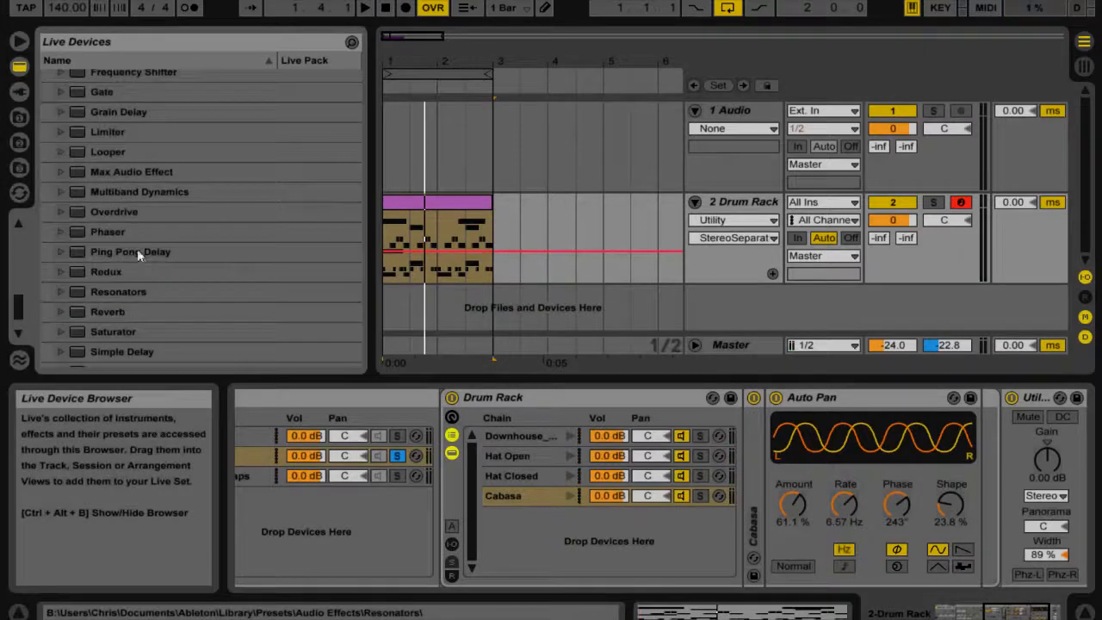
pyautogui.moveTo(115, 161); pyautogui.dragTo(449, 451)
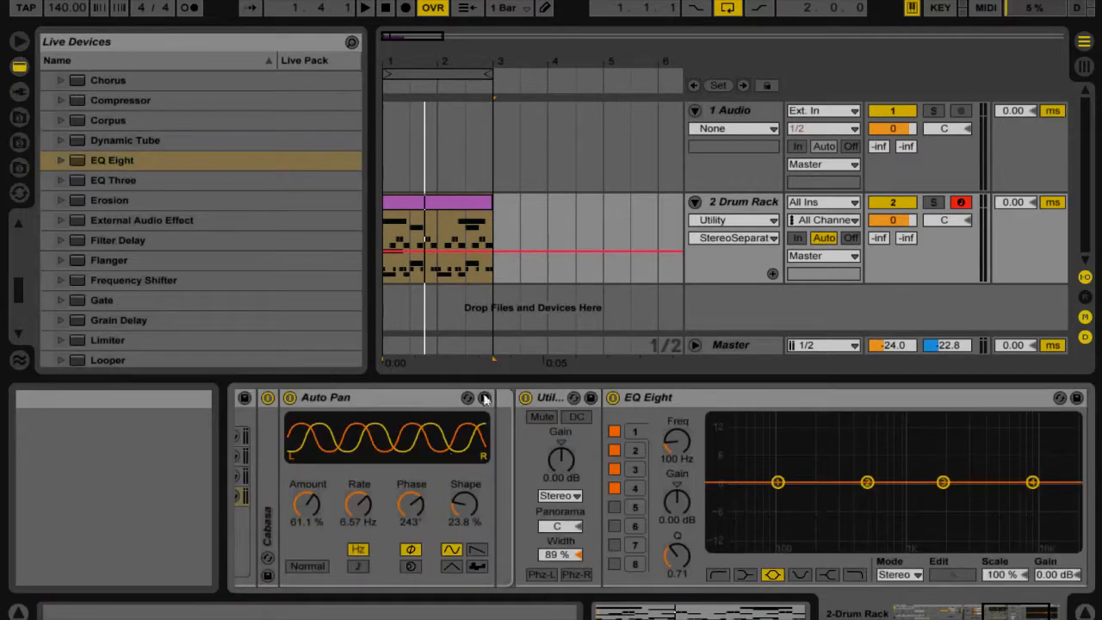
pyautogui.click(718, 574)
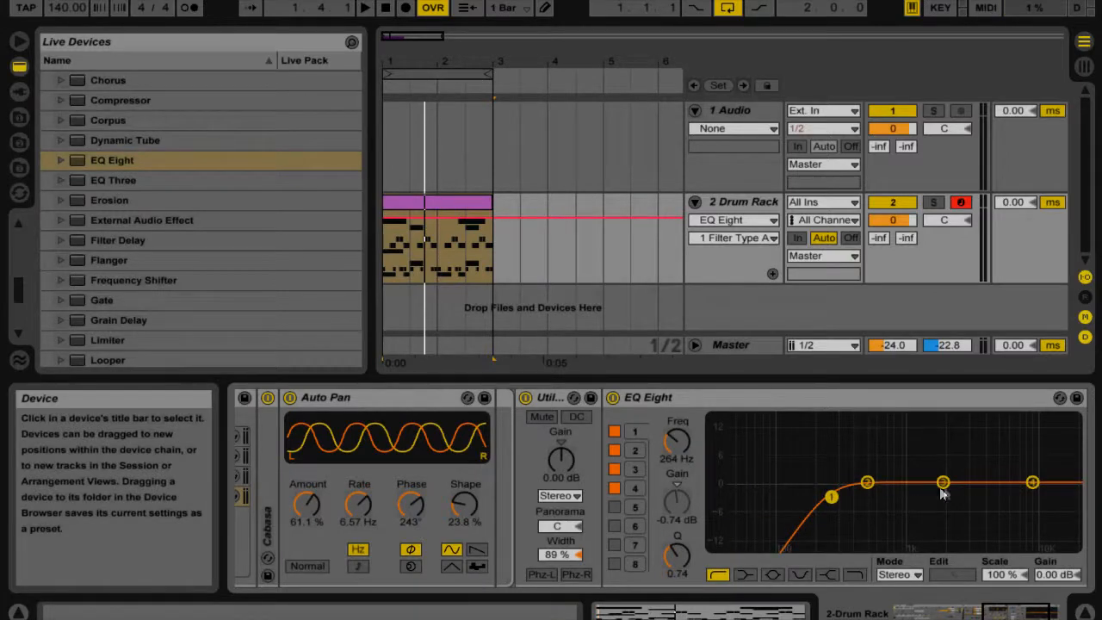
pyautogui.moveTo(942, 482); pyautogui.dragTo(970, 463)
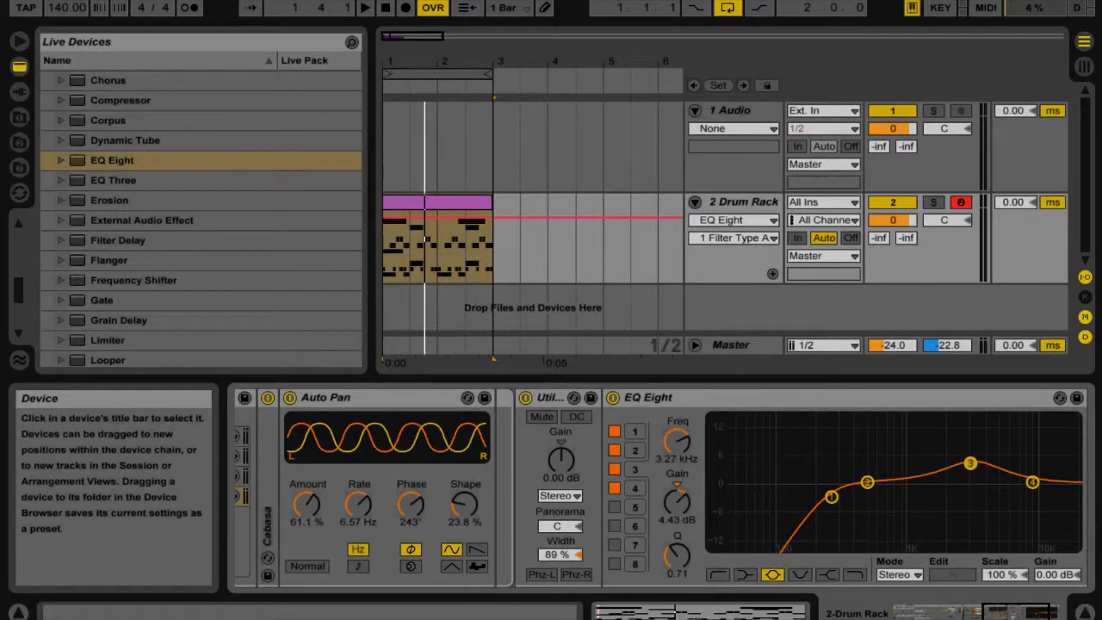
# Step: Set EQ Eight band 3 to Q 2.59 at 3.15 kHz, boost band 4 by 2.46 dB at 10.1 kHz, and cut band 5 by 15 dB at 22 kHz
pyautogui.moveTo(675, 564); pyautogui.dragTo(675, 516)
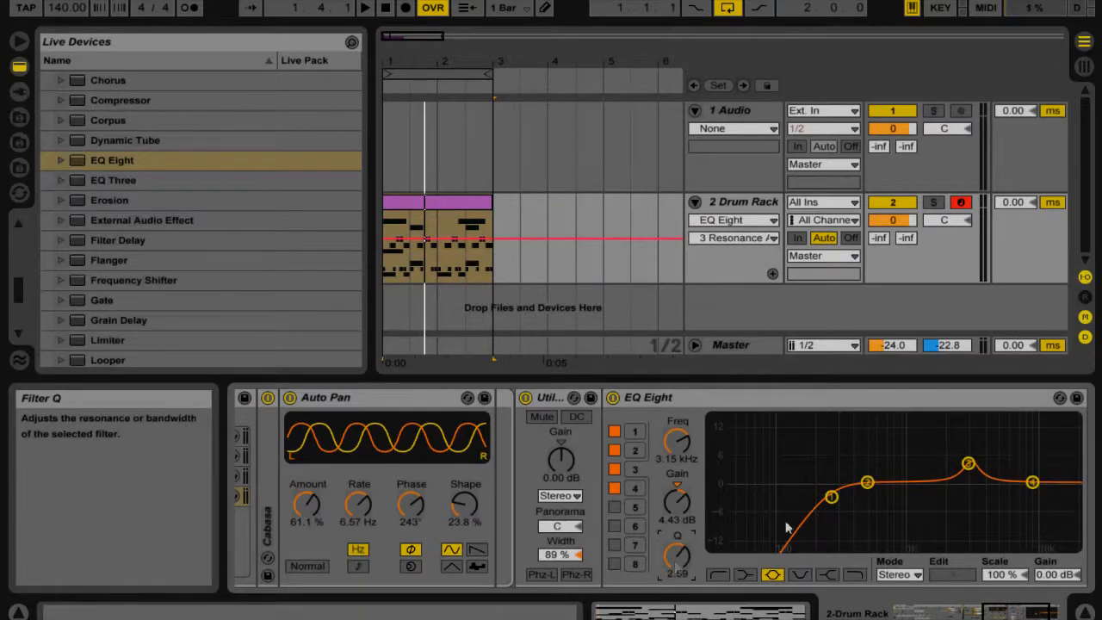
pyautogui.moveTo(1032, 482); pyautogui.dragTo(1031, 479)
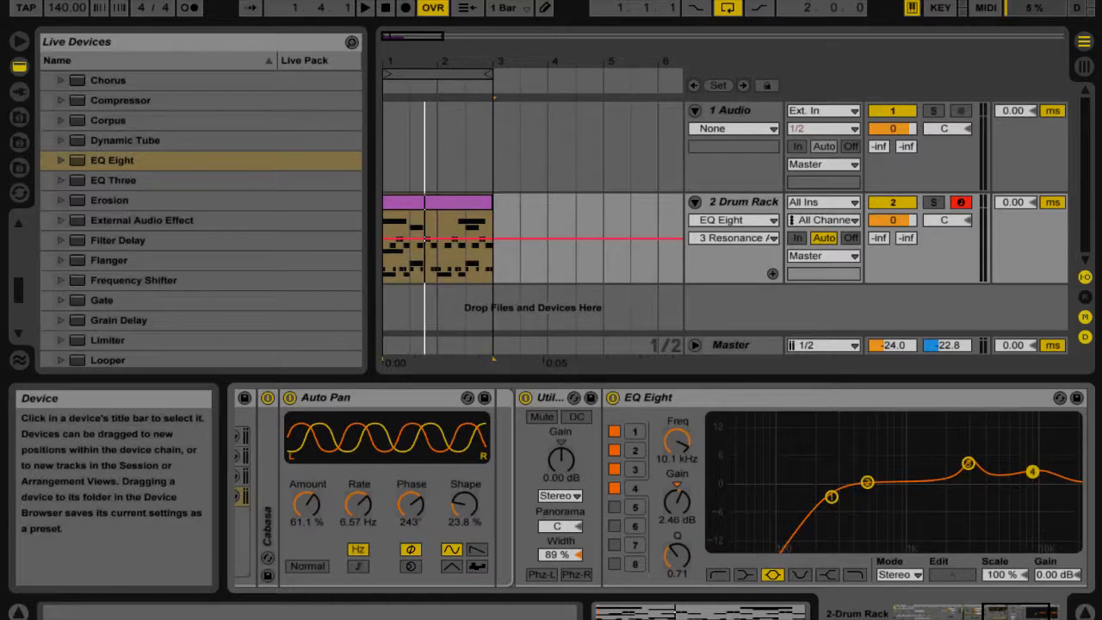
pyautogui.click(615, 506)
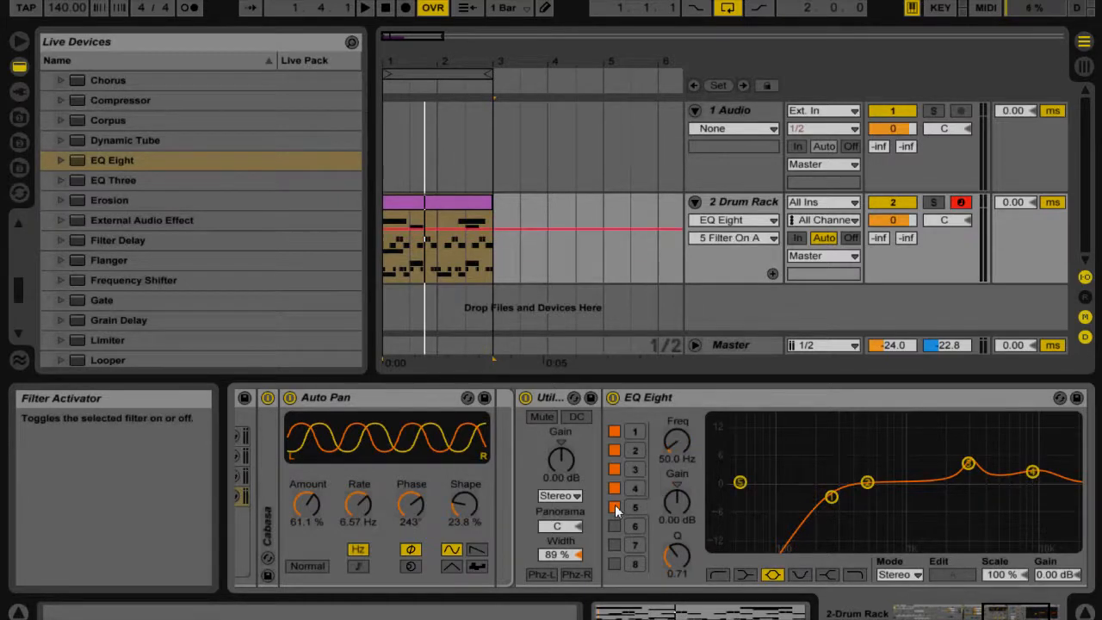
pyautogui.moveTo(740, 481); pyautogui.dragTo(1075, 546)
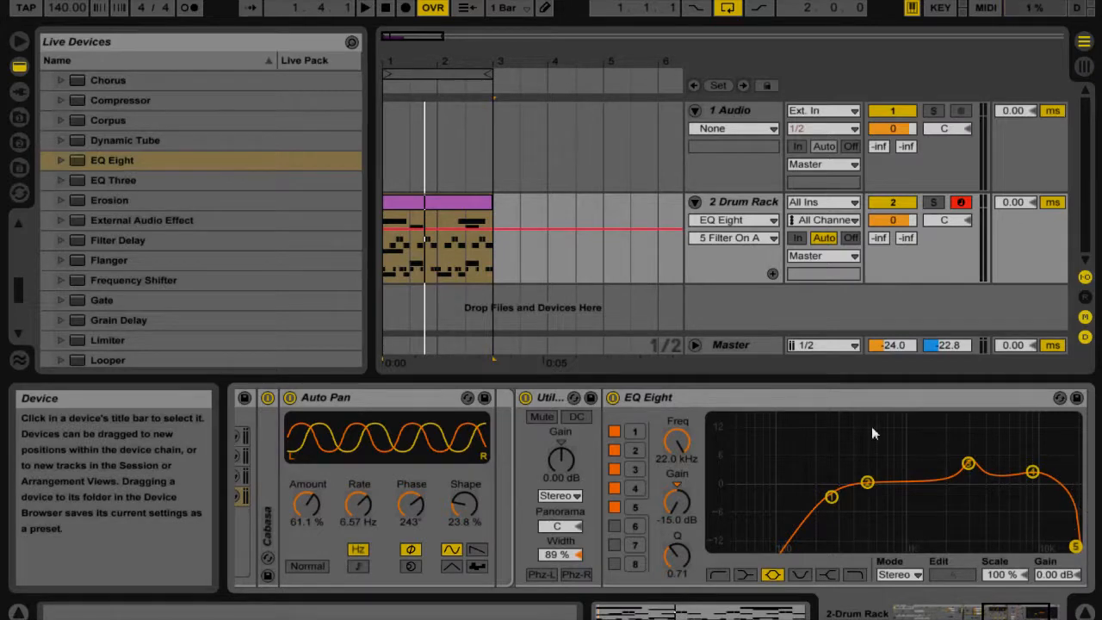
# Step: Play the hats with the new EQ and collapse the EQ Eight and Auto Pan devices
pyautogui.doubleClick(651, 397)
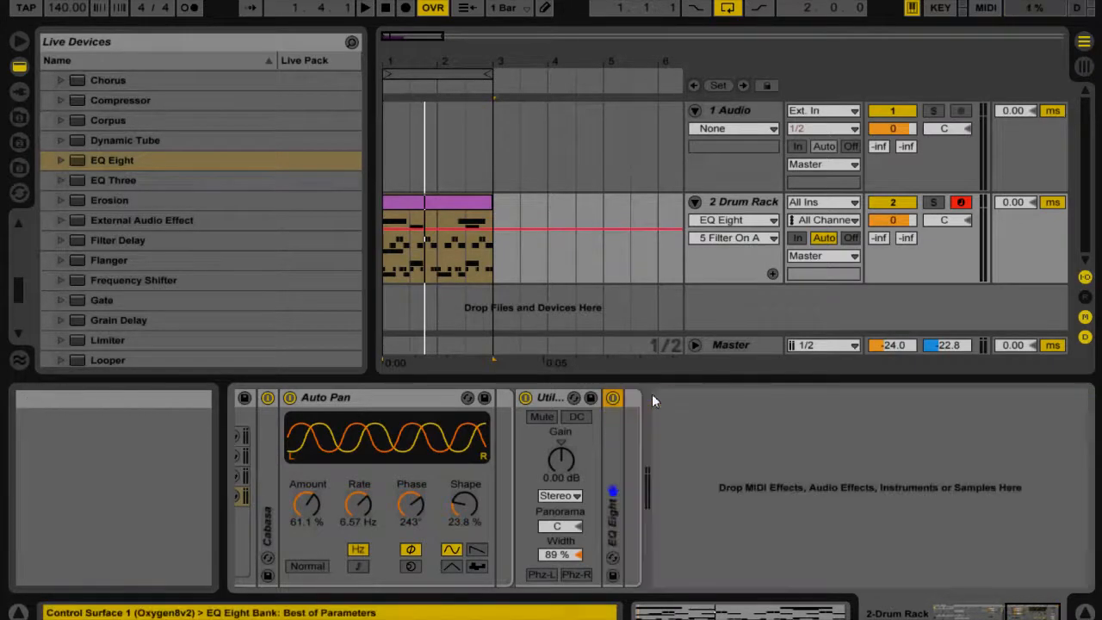
pyautogui.press('space')
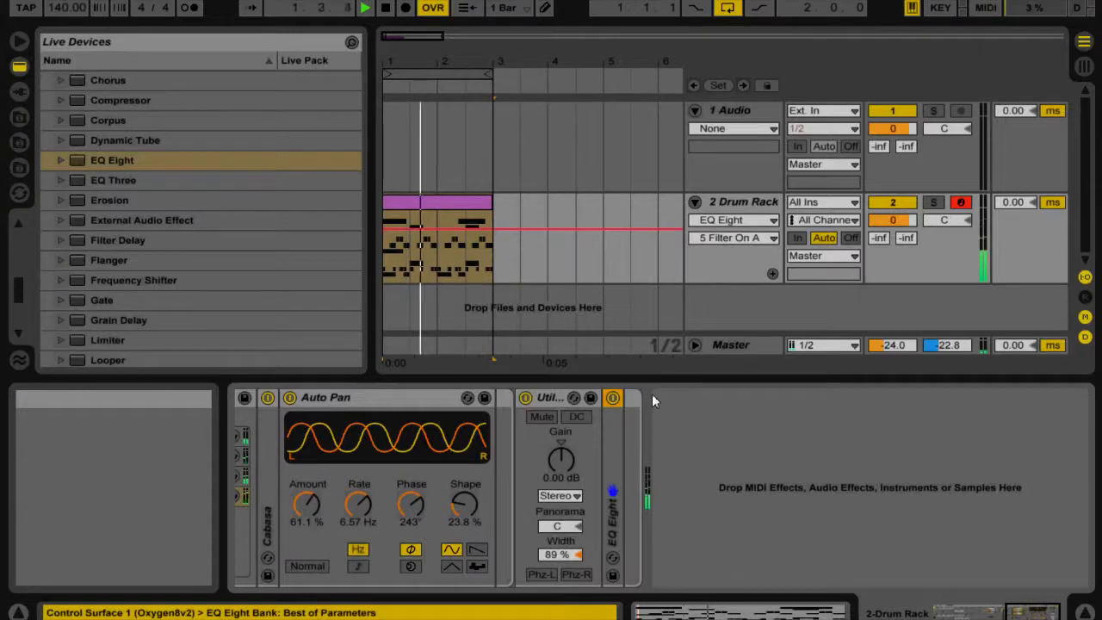
pyautogui.click(1019, 611)
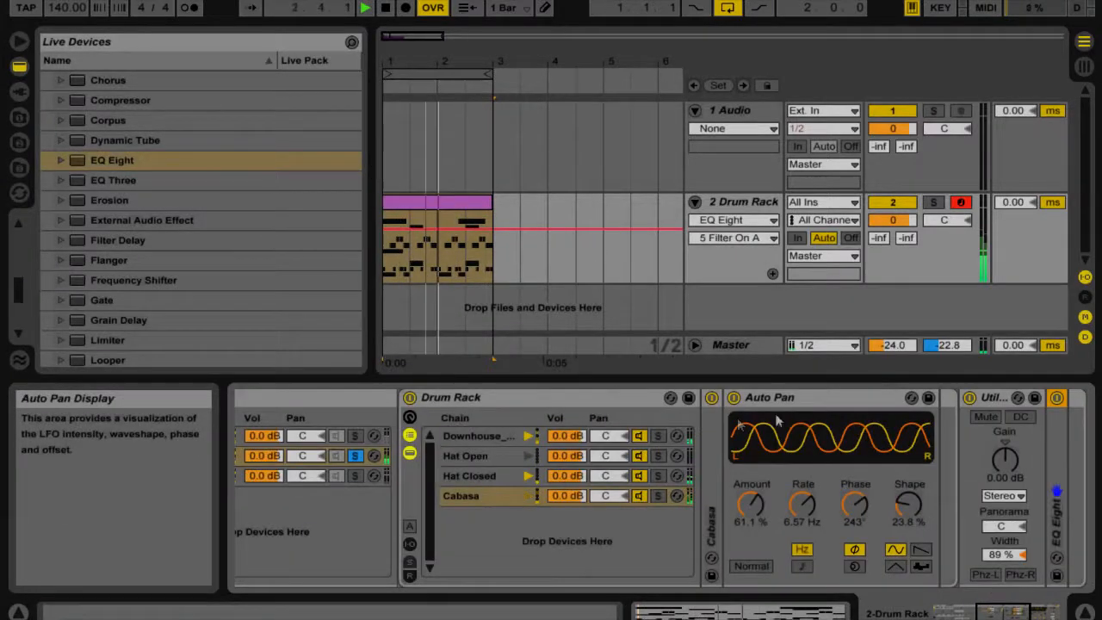
pyautogui.doubleClick(779, 399)
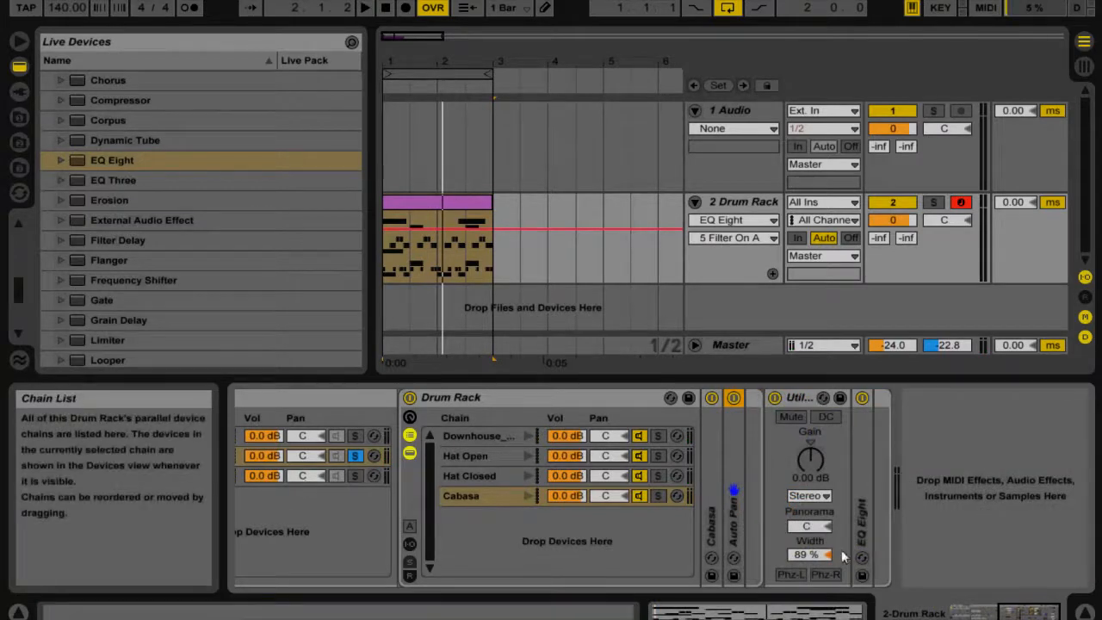
# Step: Solo the Snares+Claps chain, play the loop and show the chain's nested Drum Rack
pyautogui.click(1005, 613)
pyautogui.click(874, 477)
pyautogui.press('space')
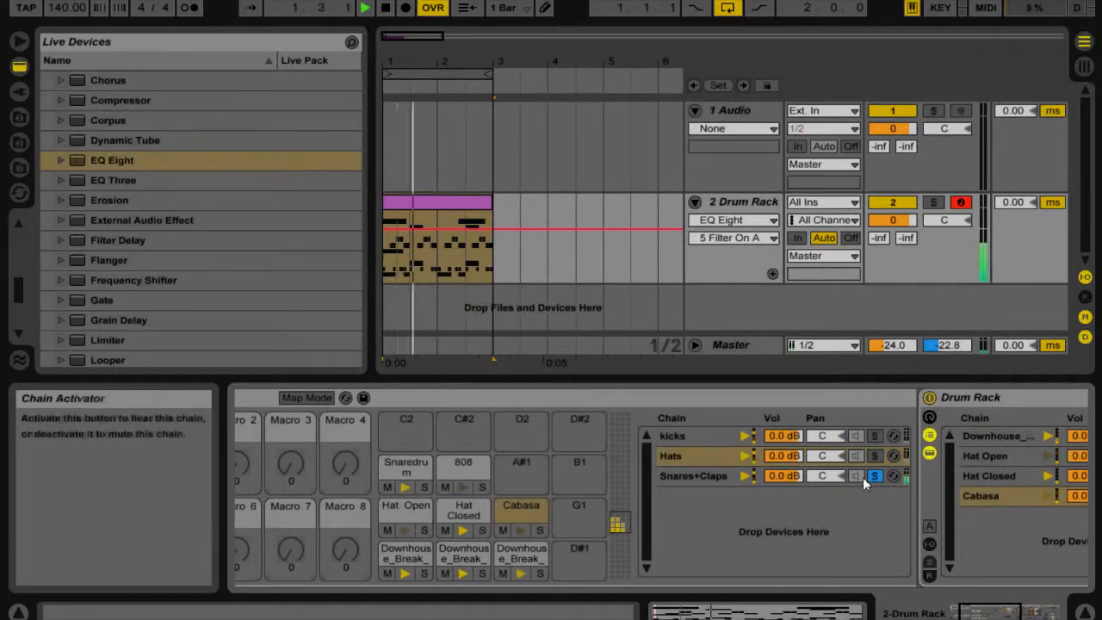
pyautogui.click(684, 475)
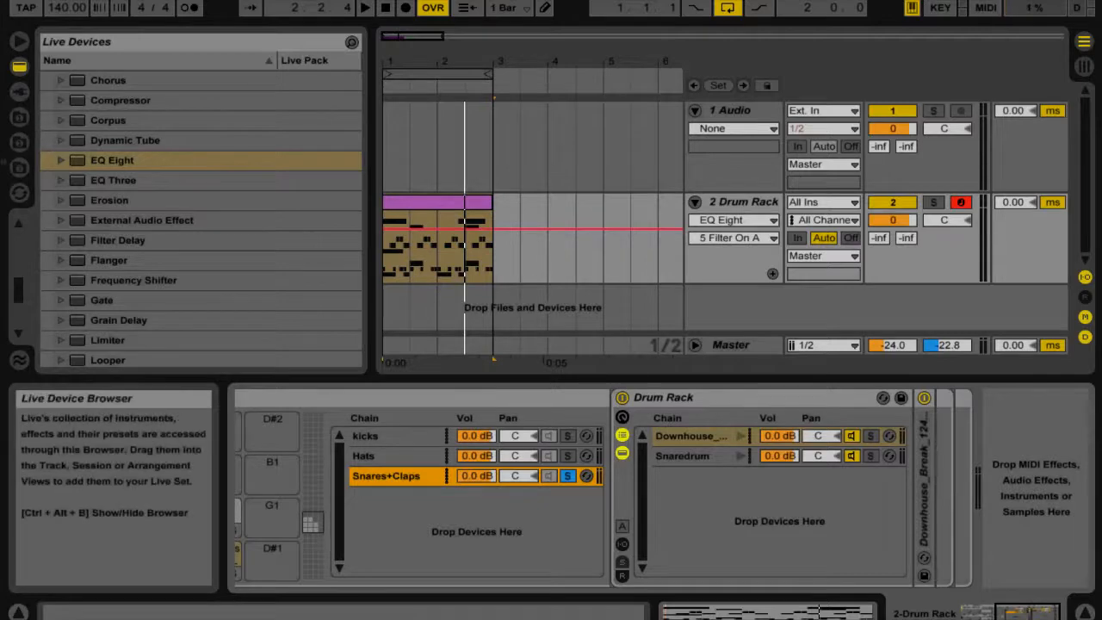
# Step: Search the Jan2010backup sample folder for "clap"
pyautogui.click(20, 143)
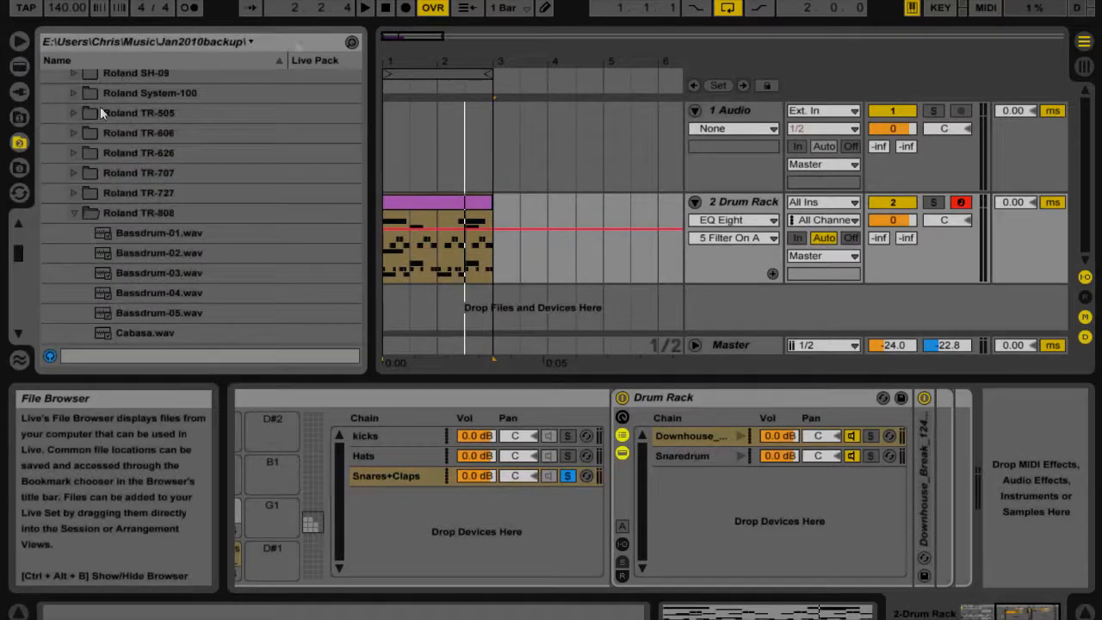
pyautogui.click(353, 42)
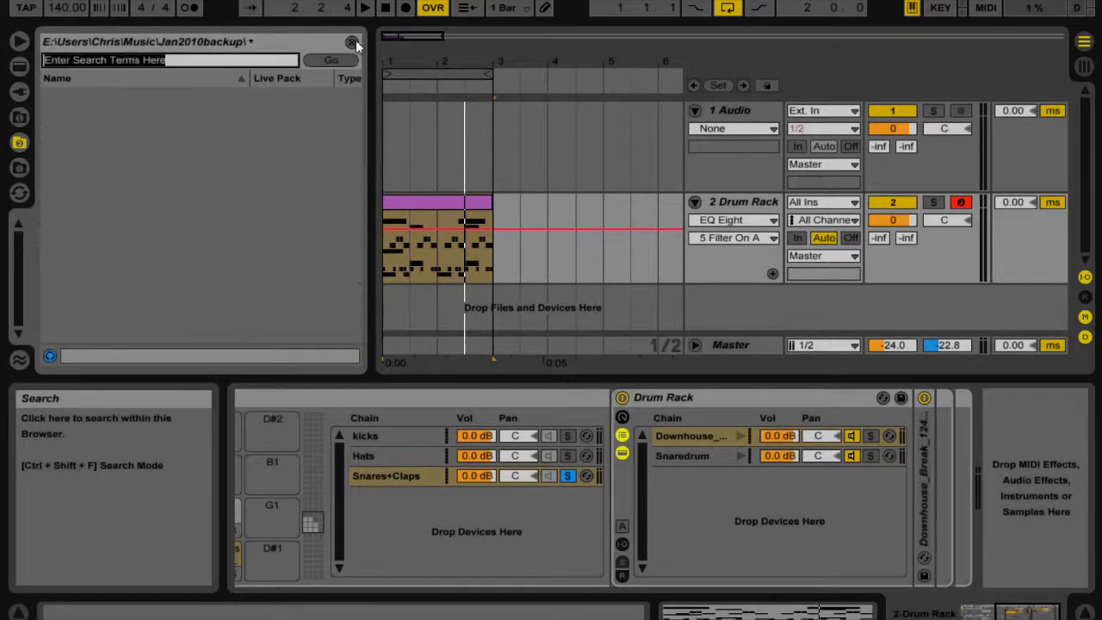
pyautogui.write('clap')
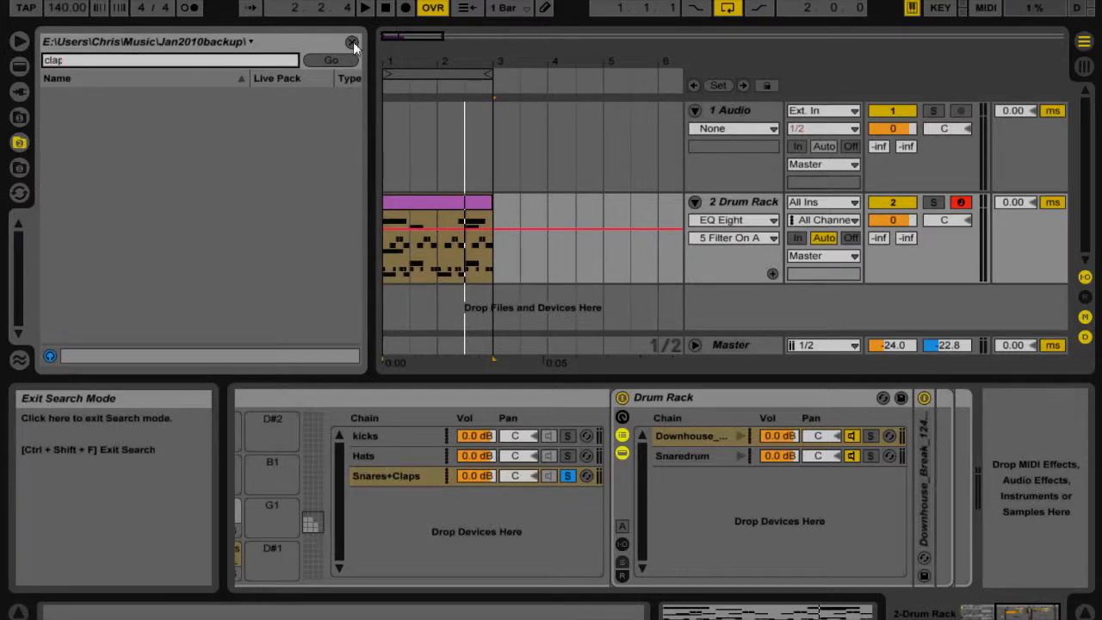
pyautogui.press('Return')
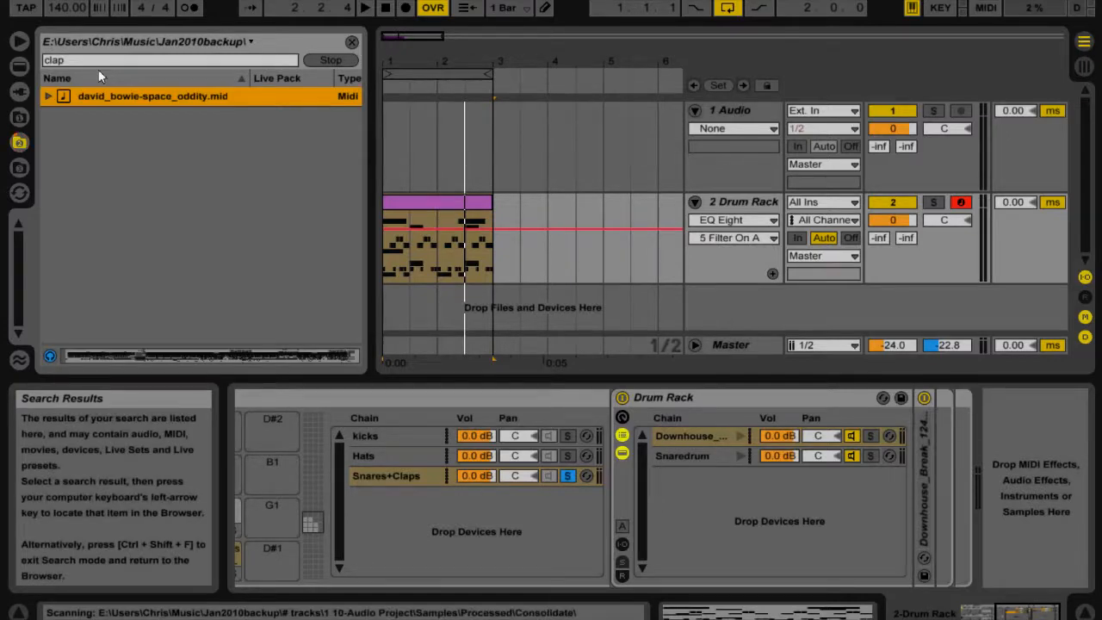
# Step: Add Clap.wav as a new chain in the Snares+Claps nested Drum Rack and audition it
pyautogui.click(102, 121)
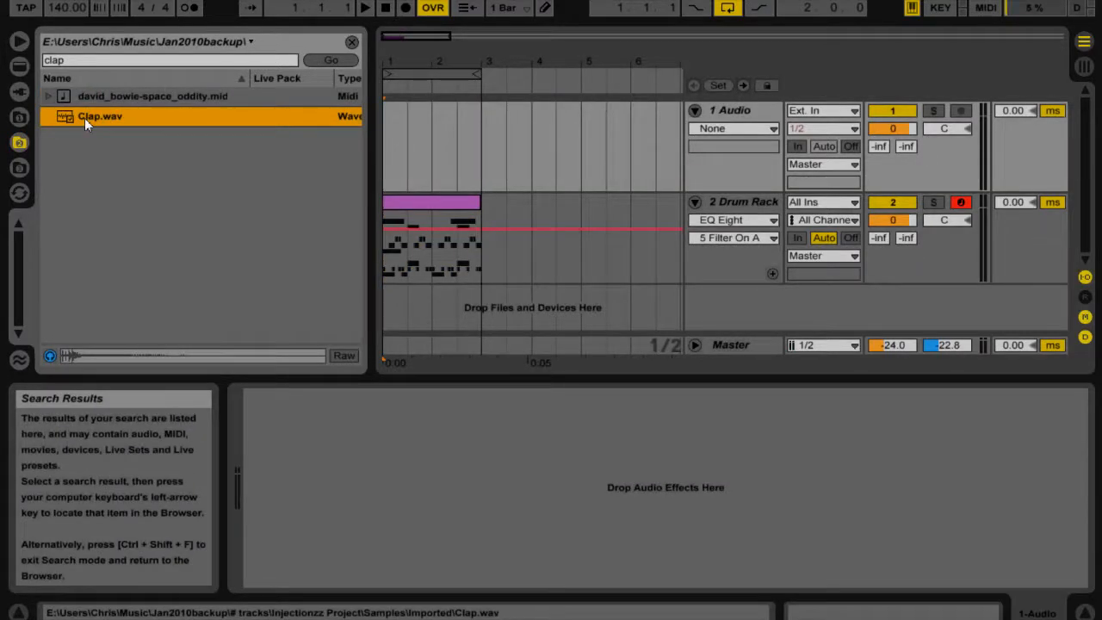
pyautogui.click(398, 209)
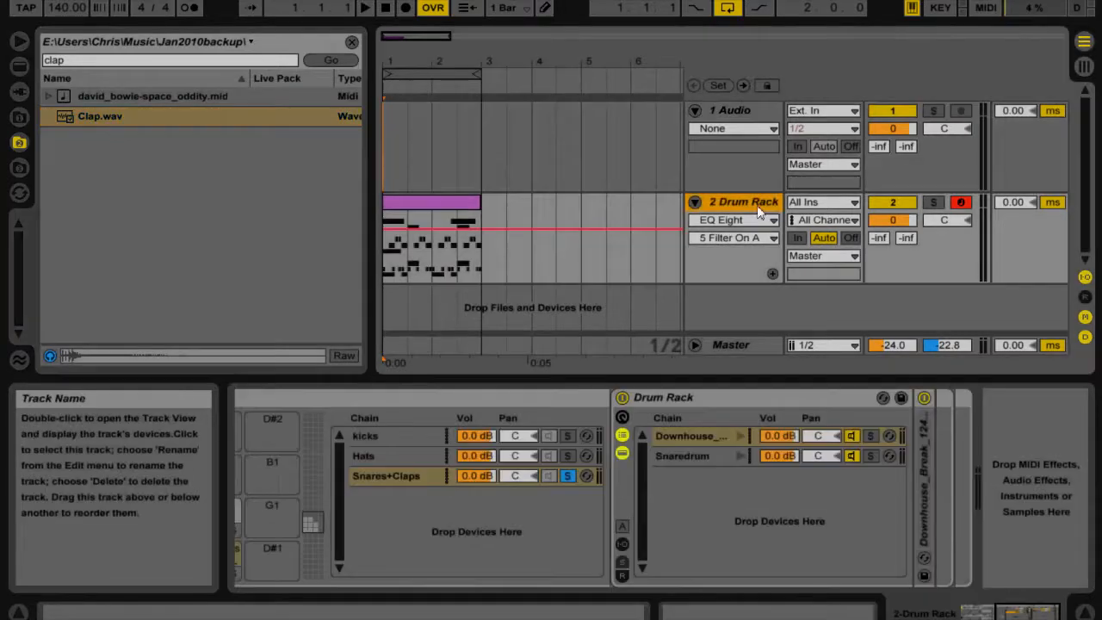
pyautogui.moveTo(85, 119); pyautogui.dragTo(724, 490)
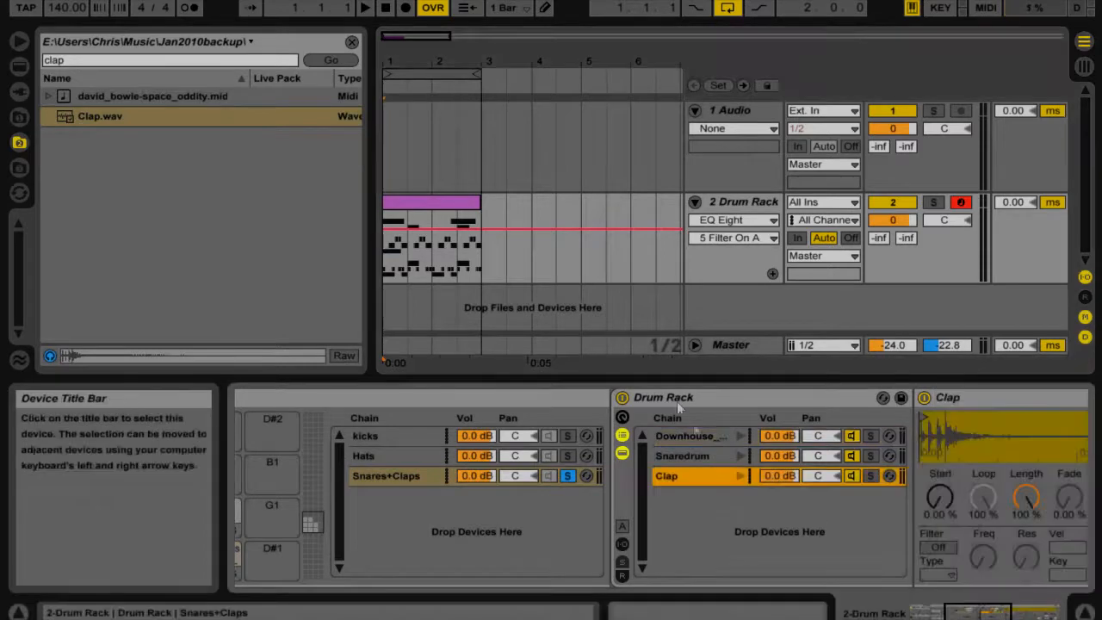
pyautogui.click(742, 477)
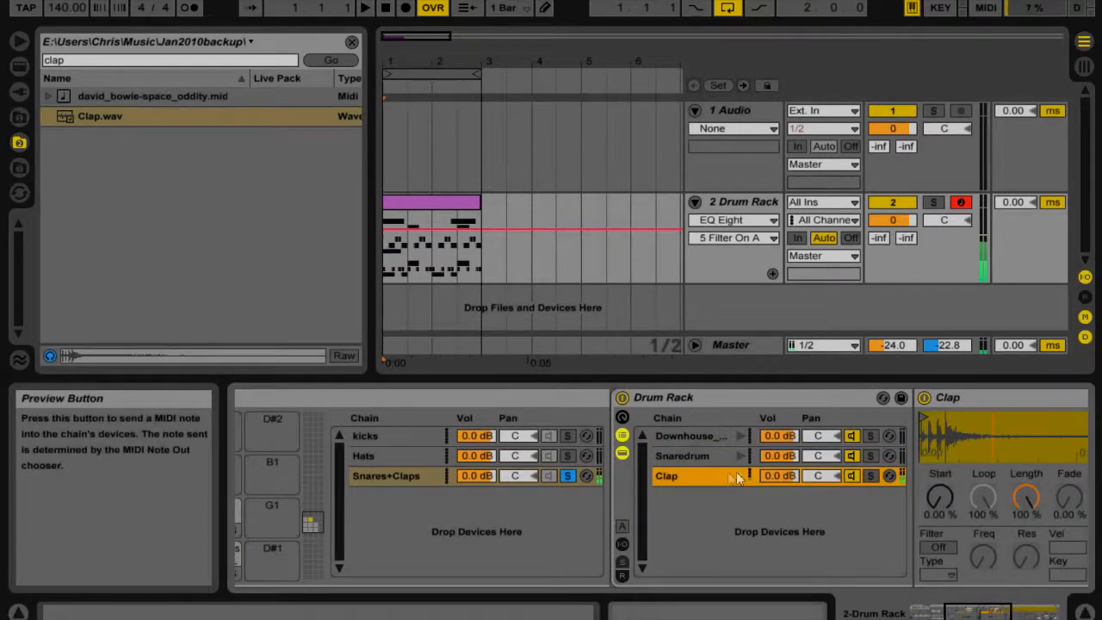
# Step: Add a Reverb to the Clap chain and play the loop briefly
pyautogui.hotkey('ctrl', 'alt', 'b')
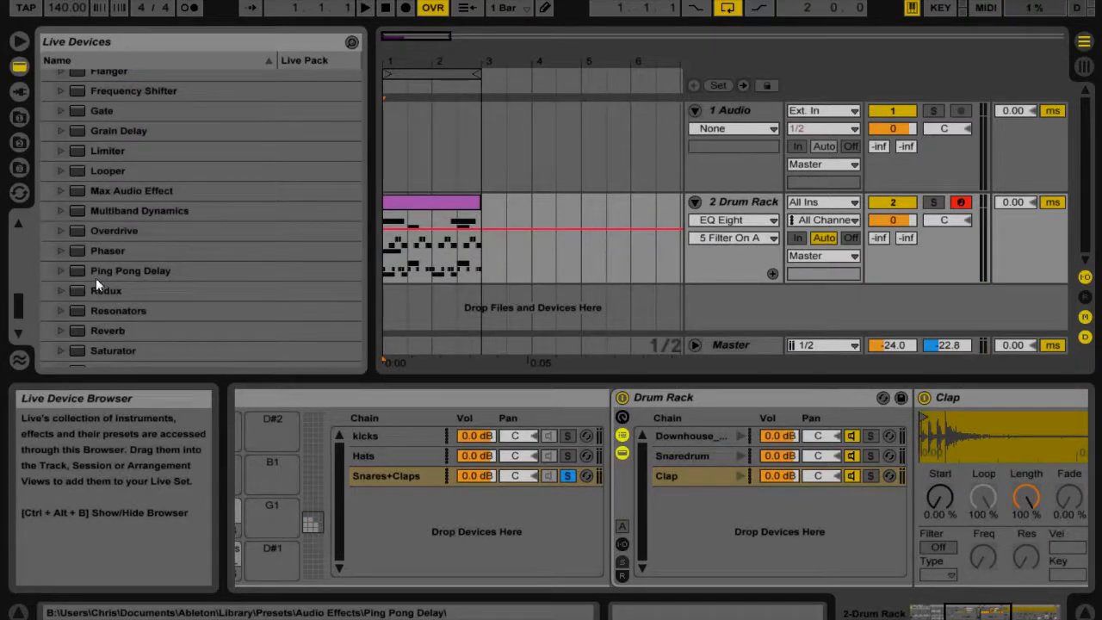
pyautogui.moveTo(112, 331); pyautogui.dragTo(693, 386)
pyautogui.moveTo(738, 422); pyautogui.dragTo(693, 476)
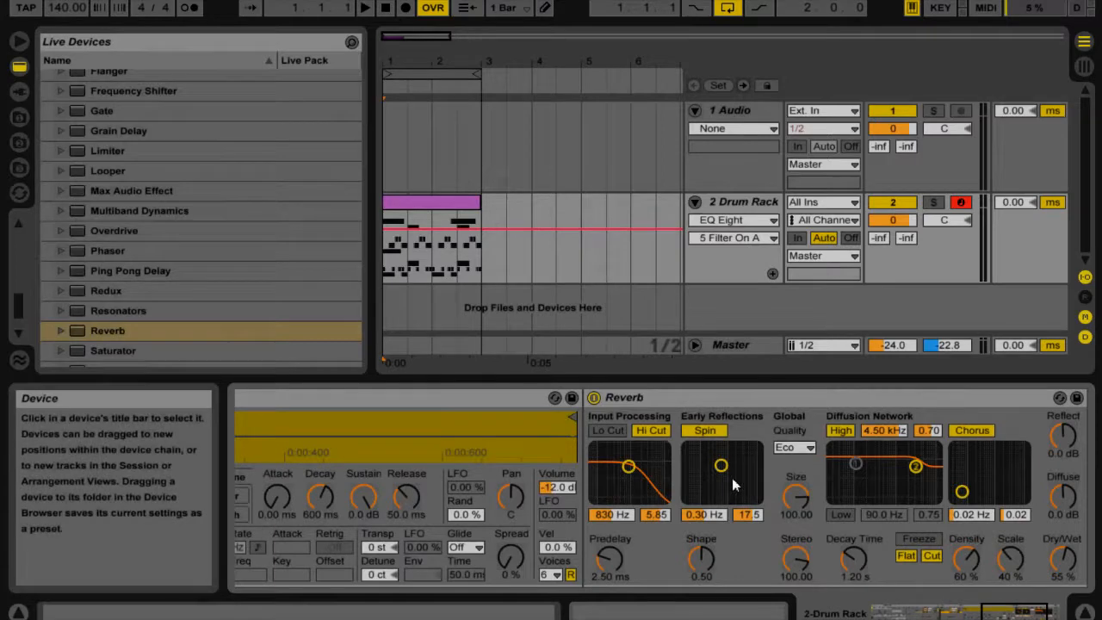
pyautogui.press('space')
pyautogui.press('space')
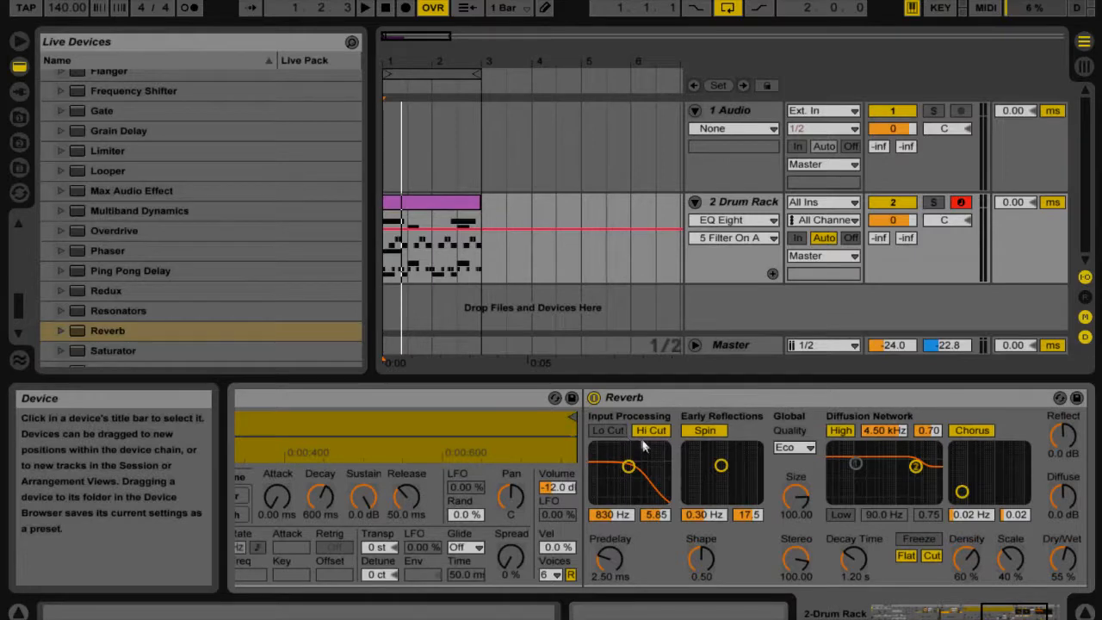
# Step: Switch the Reverb's input filter from high cut to low cut at 1.77 kHz with bandwidth 5.46, and set Predelay to 1.34 ms
pyautogui.click(652, 439)
pyautogui.click(610, 428)
pyautogui.moveTo(628, 465); pyautogui.dragTo(616, 490)
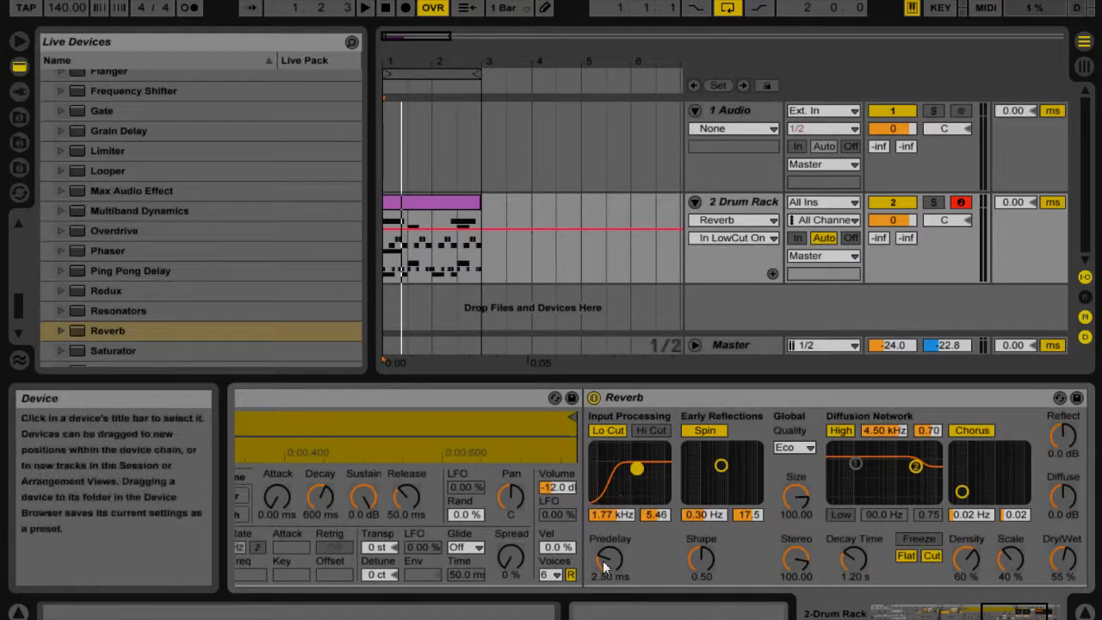
pyautogui.moveTo(604, 560)
pyautogui.mouseDown()
pyautogui.moveTo(604, 581)
pyautogui.moveTo(603, 559)
pyautogui.mouseUp()
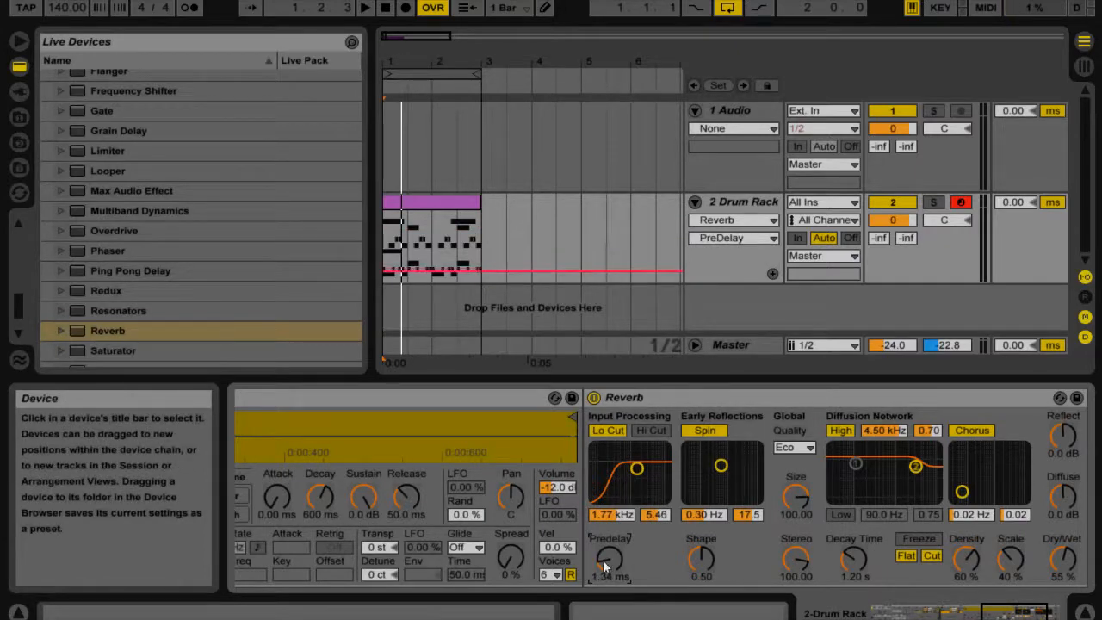
# Step: Set the Reverb to High quality, Size 176.45, Stereo 56.19 and Decay Time 3.31 s
pyautogui.click(785, 449)
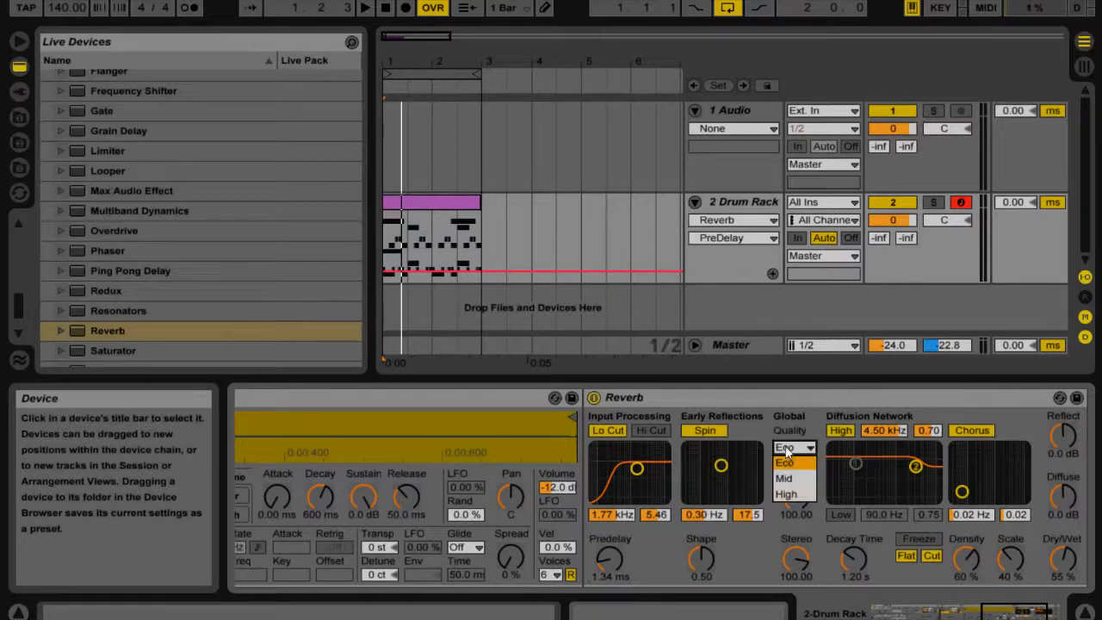
pyautogui.click(796, 503)
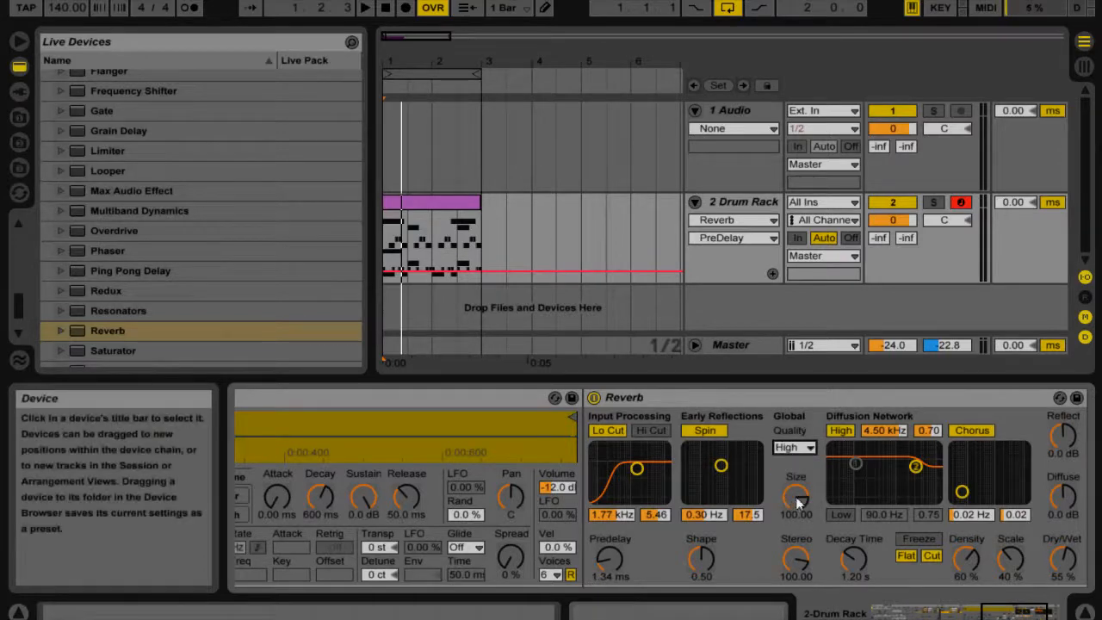
pyautogui.moveTo(790, 497); pyautogui.dragTo(790, 471)
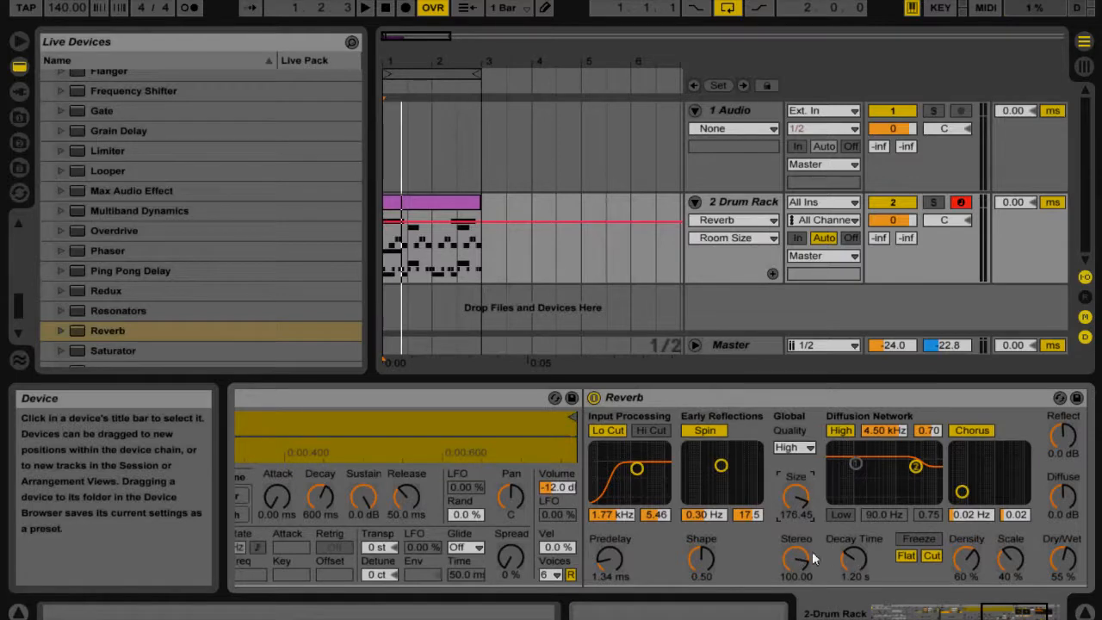
pyautogui.moveTo(813, 558); pyautogui.dragTo(853, 530)
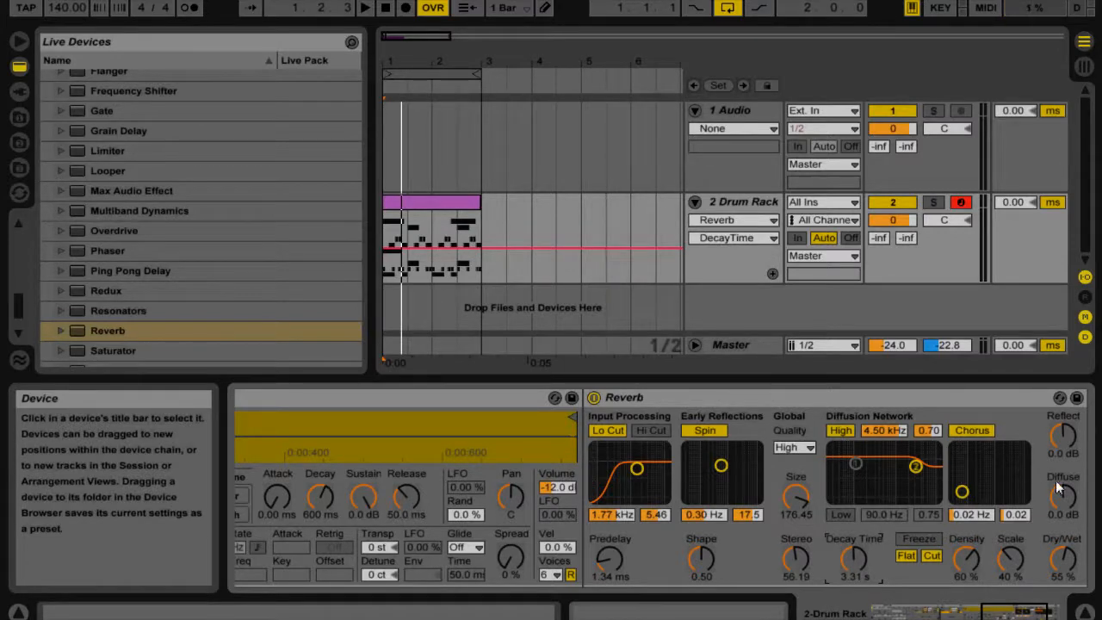
# Step: Play the snares and claps with the reverb and check the clap's notes in the drum clip
pyautogui.press('space')
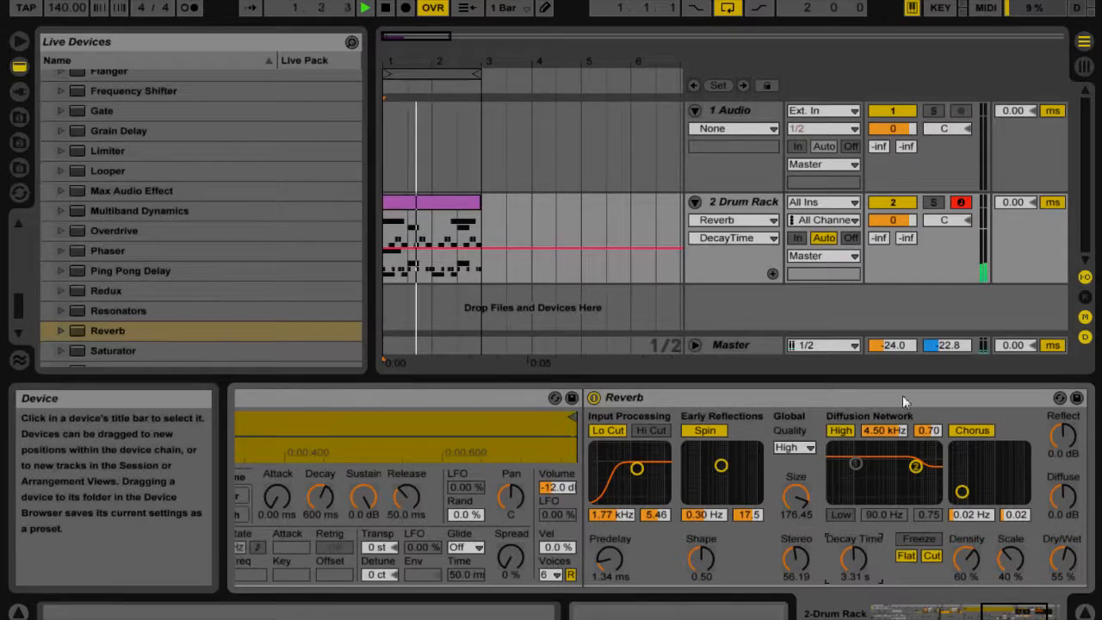
pyautogui.press('space')
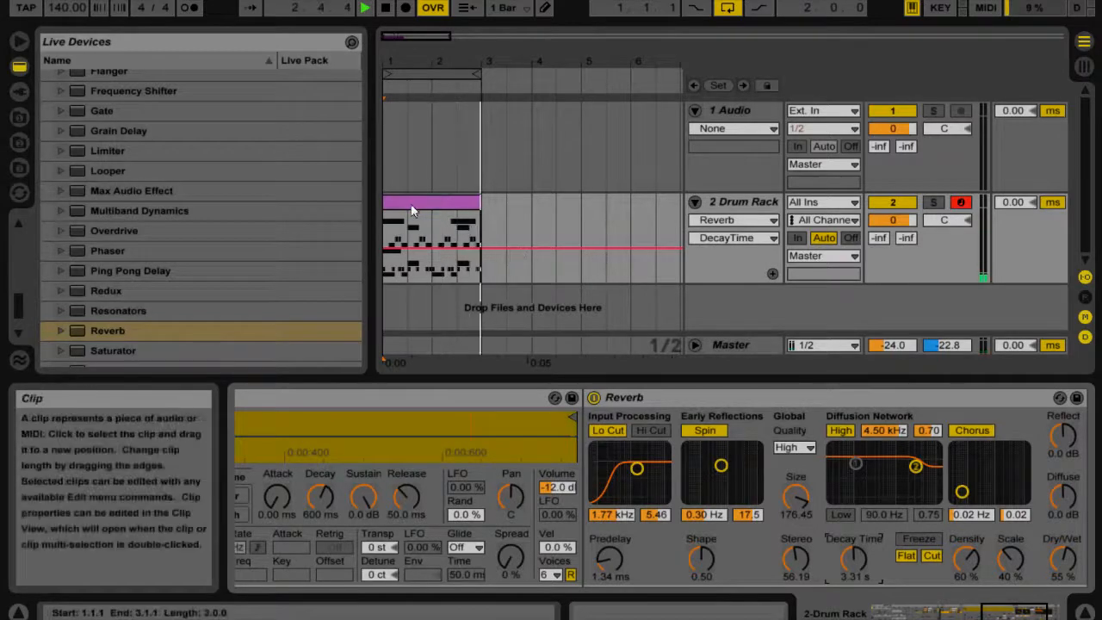
pyautogui.click(411, 210)
pyautogui.press('space')
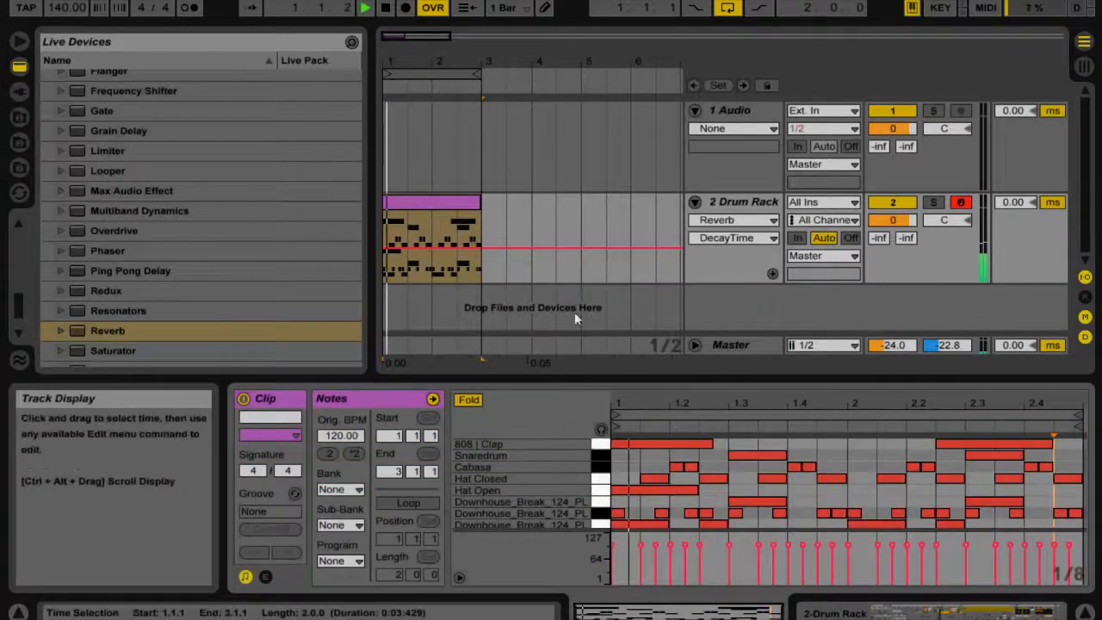
pyautogui.press('space')
pyautogui.hotkey('shift', 'Tab')
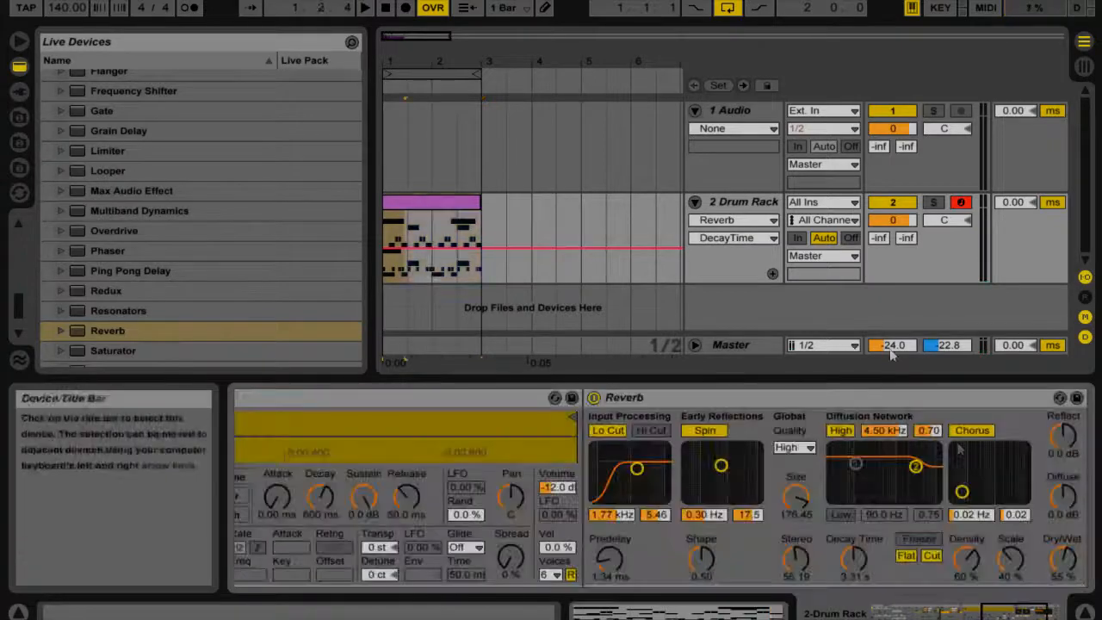
# Step: Show the input/output section of the nested Snares+Claps rack and set the Clap chain to receive note A#0
pyautogui.moveTo(1009, 613); pyautogui.dragTo(935, 594)
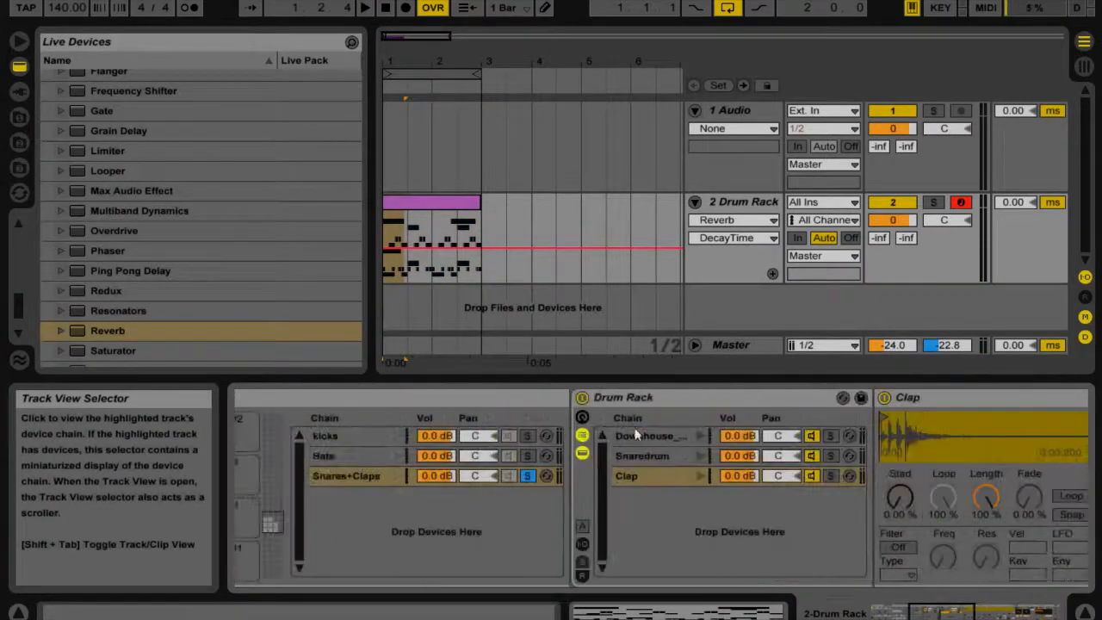
pyautogui.click(631, 478)
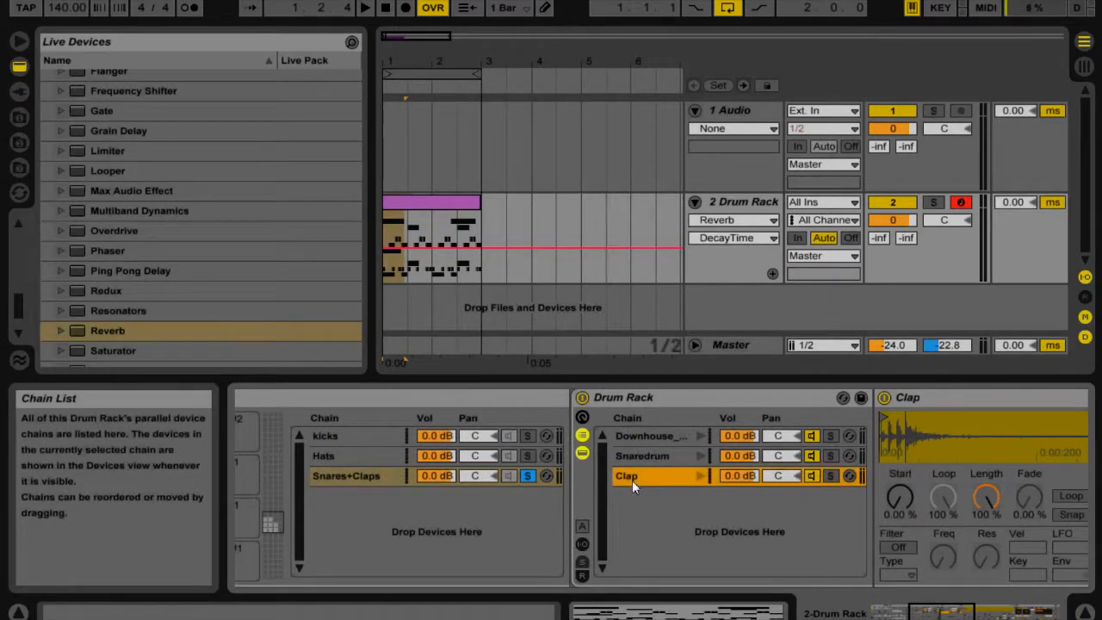
pyautogui.click(582, 547)
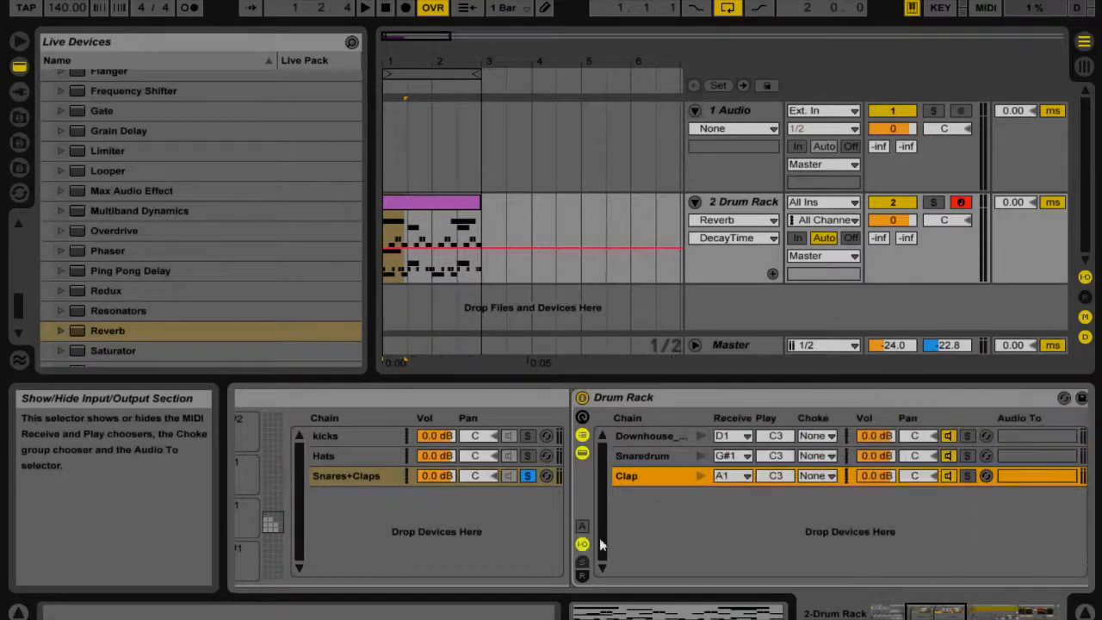
pyautogui.click(745, 478)
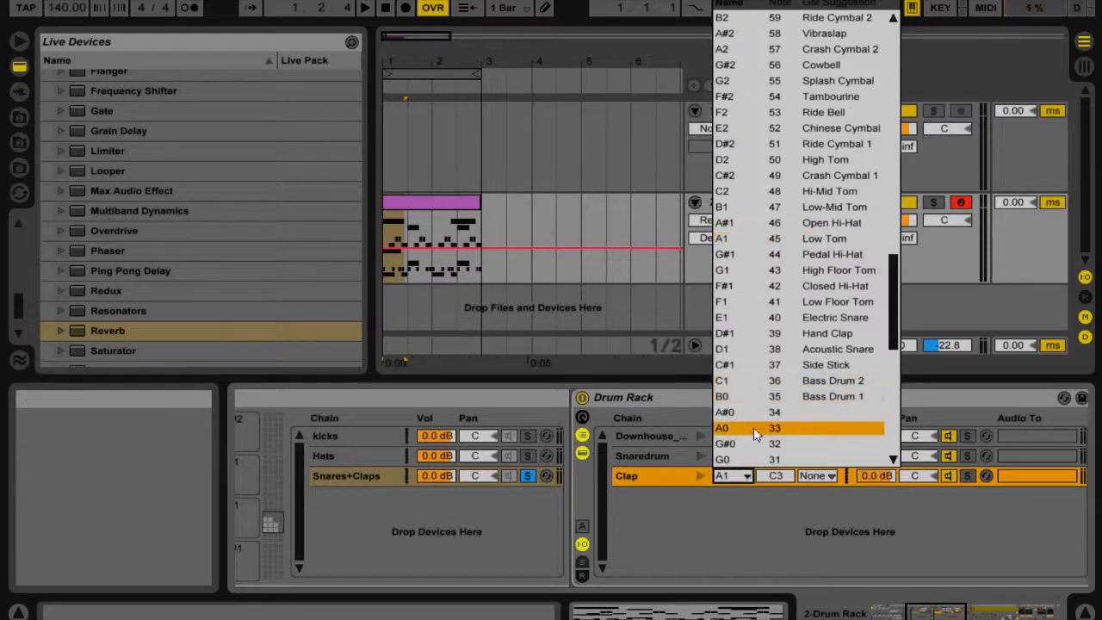
pyautogui.click(754, 444)
# Step: Draw a Clap note in the drum clip from 2.3 to the end of bar 2
pyautogui.doubleClick(431, 196)
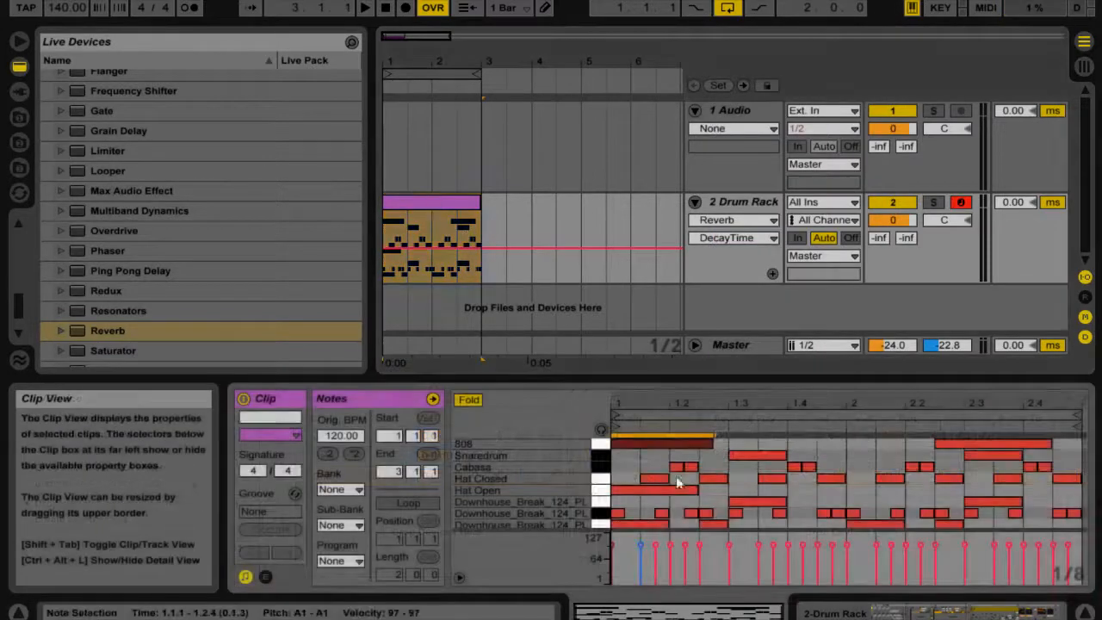
pyautogui.moveTo(677, 377); pyautogui.dragTo(639, 197)
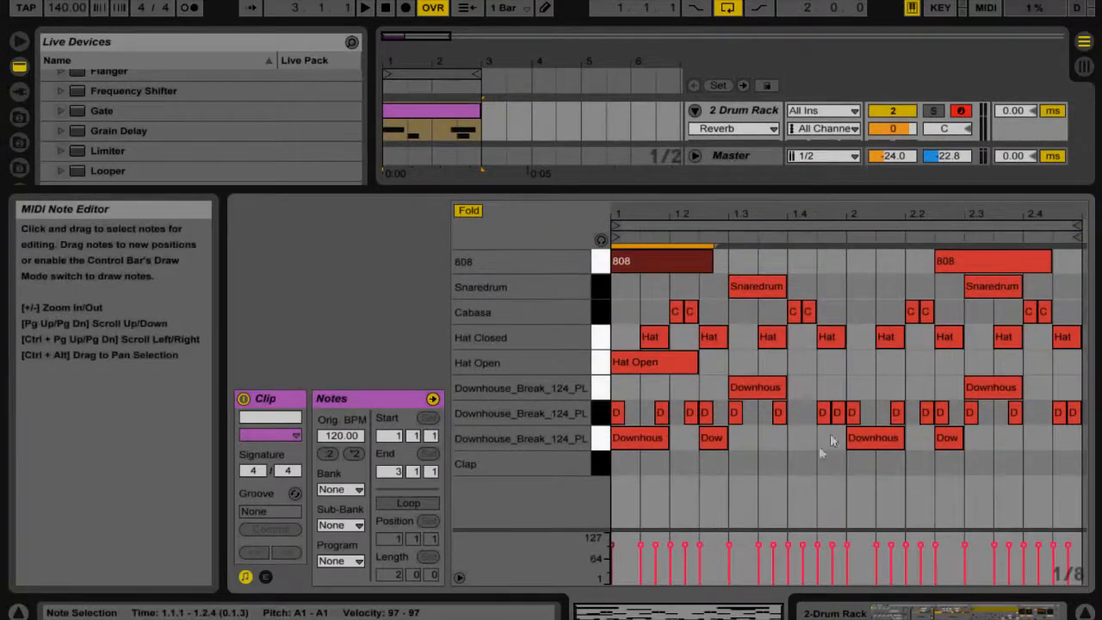
pyautogui.press('space')
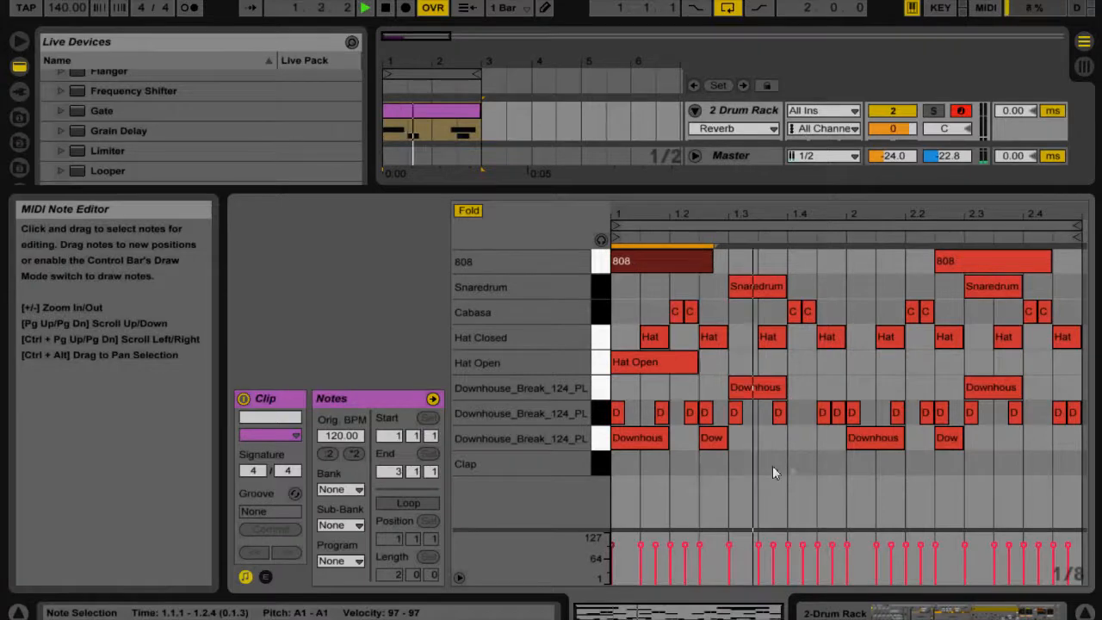
pyautogui.doubleClick(984, 462)
pyautogui.moveTo(994, 465); pyautogui.dragTo(1083, 466)
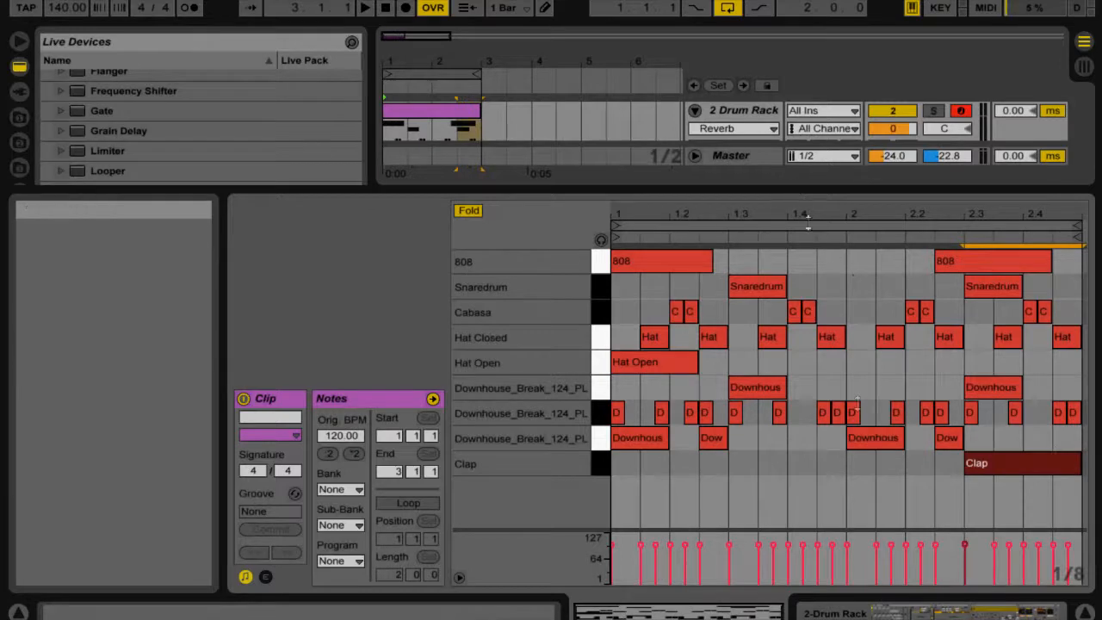
pyautogui.moveTo(797, 191); pyautogui.dragTo(846, 537)
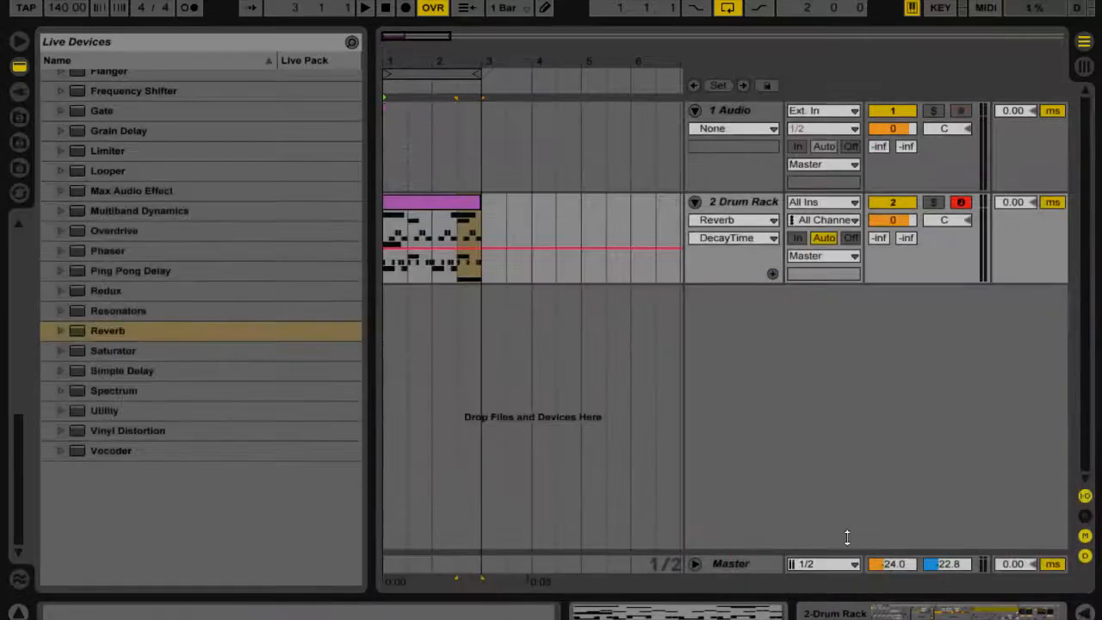
# Step: Return to the drum rack's devices and play the soloed Snares+Claps group with the new clap note
pyautogui.doubleClick(725, 202)
pyautogui.press('space')
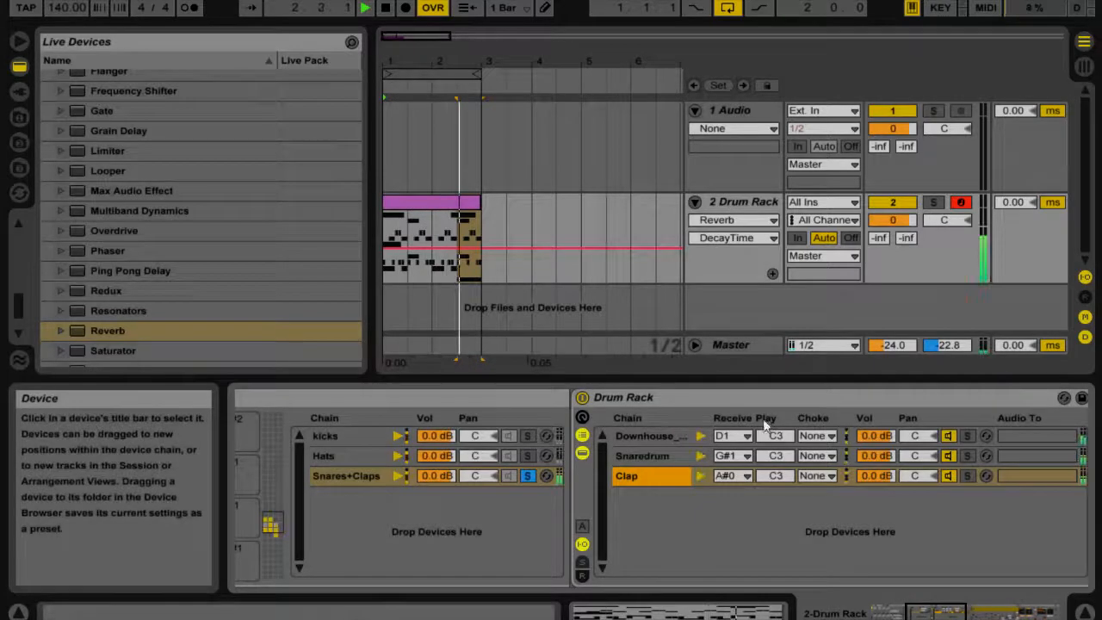
pyautogui.press('space')
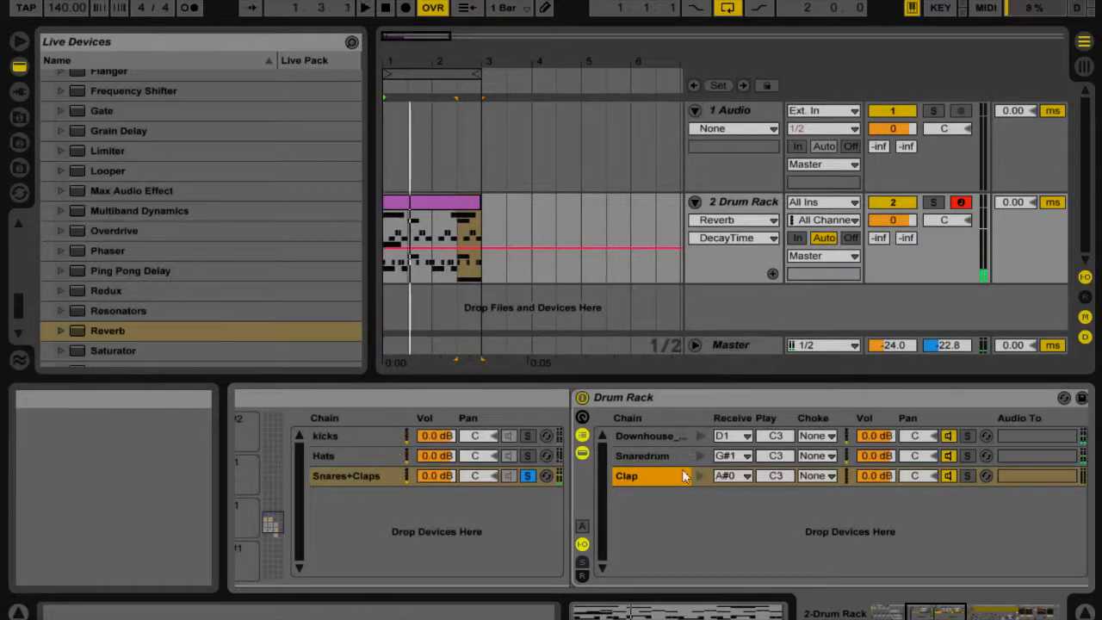
# Step: Add a Reverb to the Snaredrum chain of the Snares+Claps group
pyautogui.click(189, 329)
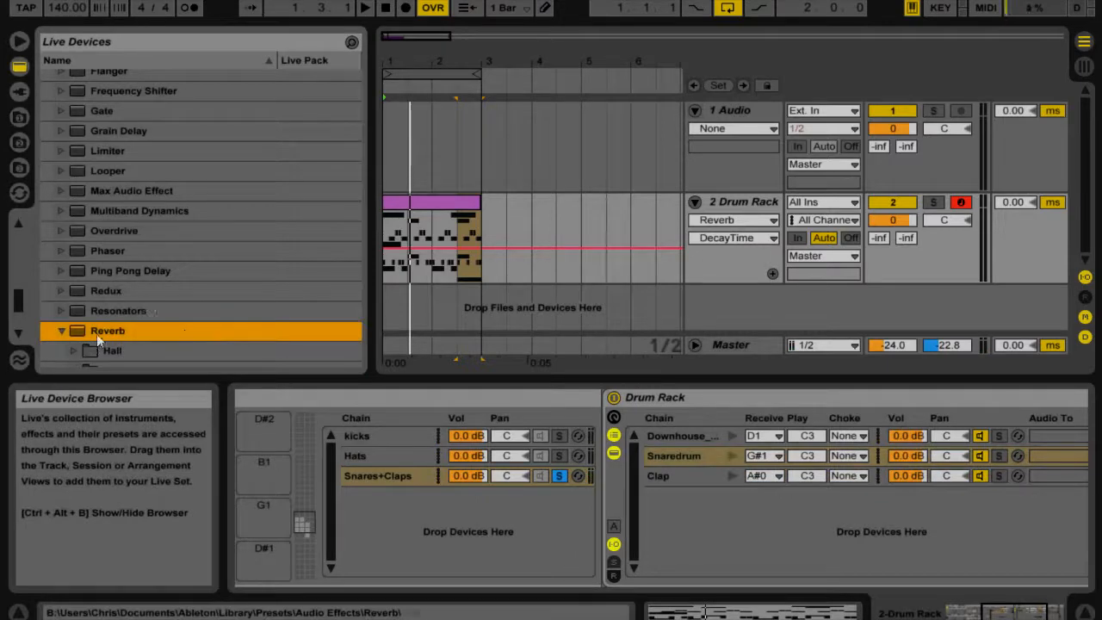
pyautogui.click(677, 457)
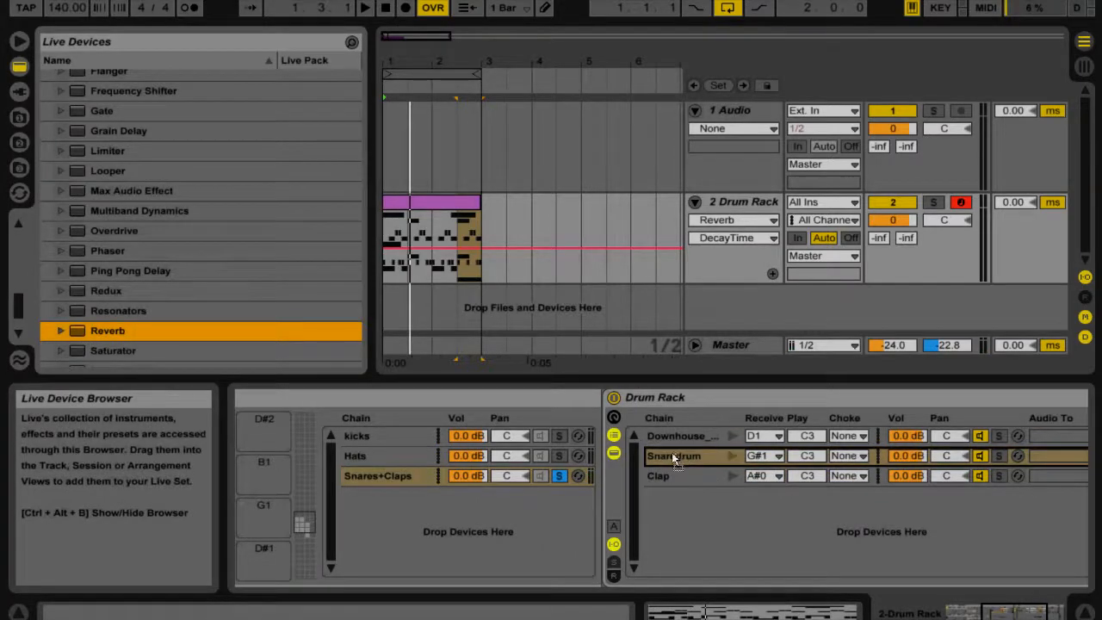
pyautogui.click(671, 452)
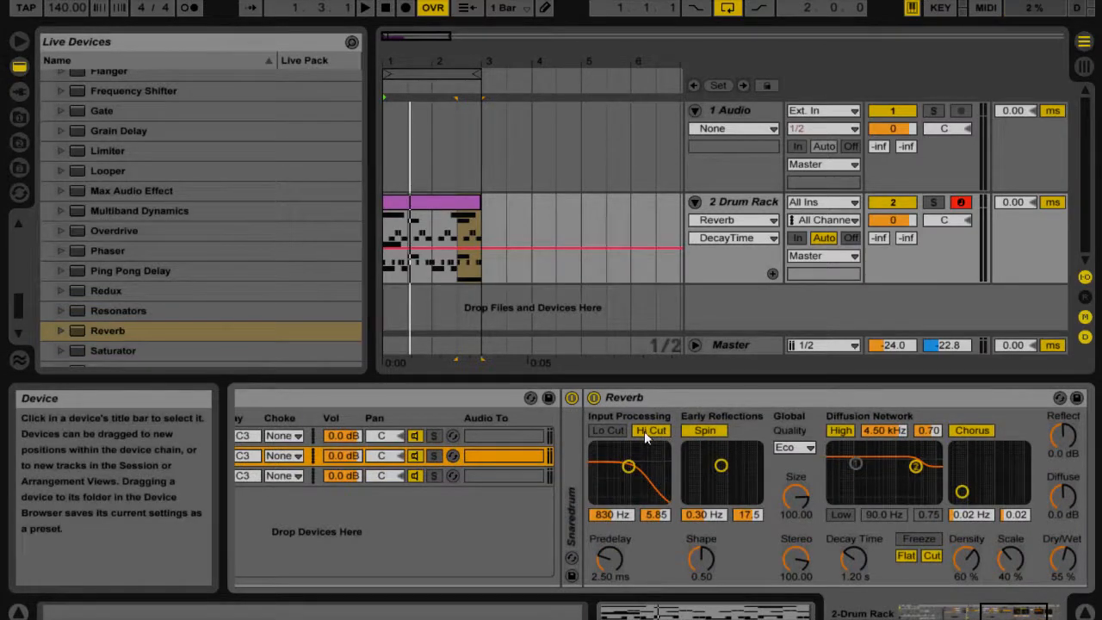
# Step: Switch the Snaredrum Reverb's input filter from high cut to low cut at 2.31 kHz with bandwidth 5.10, and set Quality to Mid
pyautogui.click(648, 430)
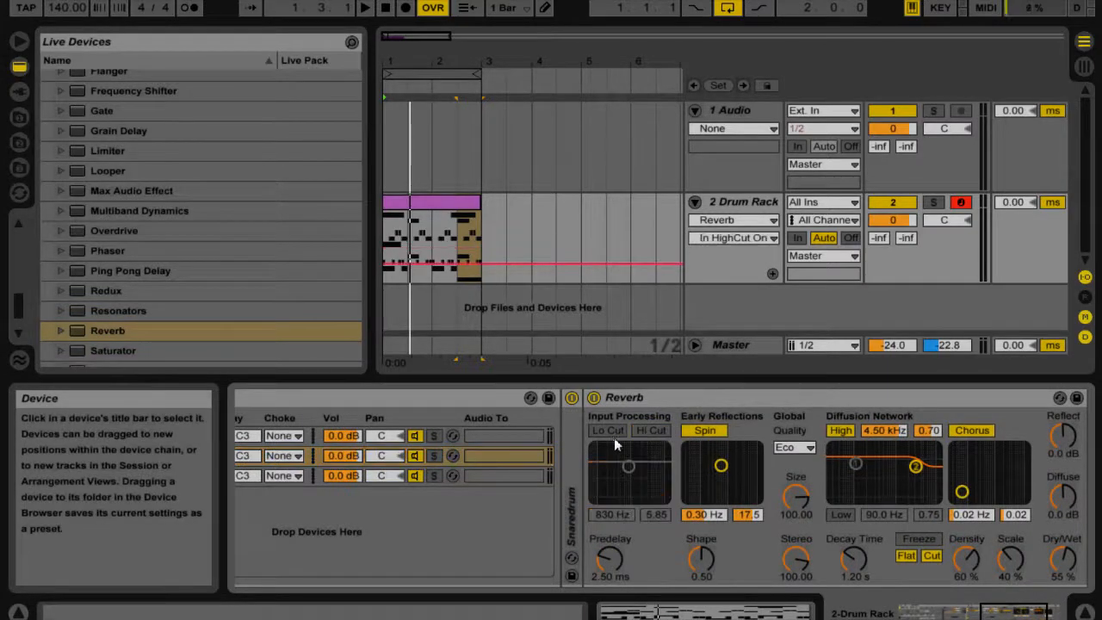
pyautogui.click(608, 431)
pyautogui.moveTo(629, 466); pyautogui.dragTo(639, 470)
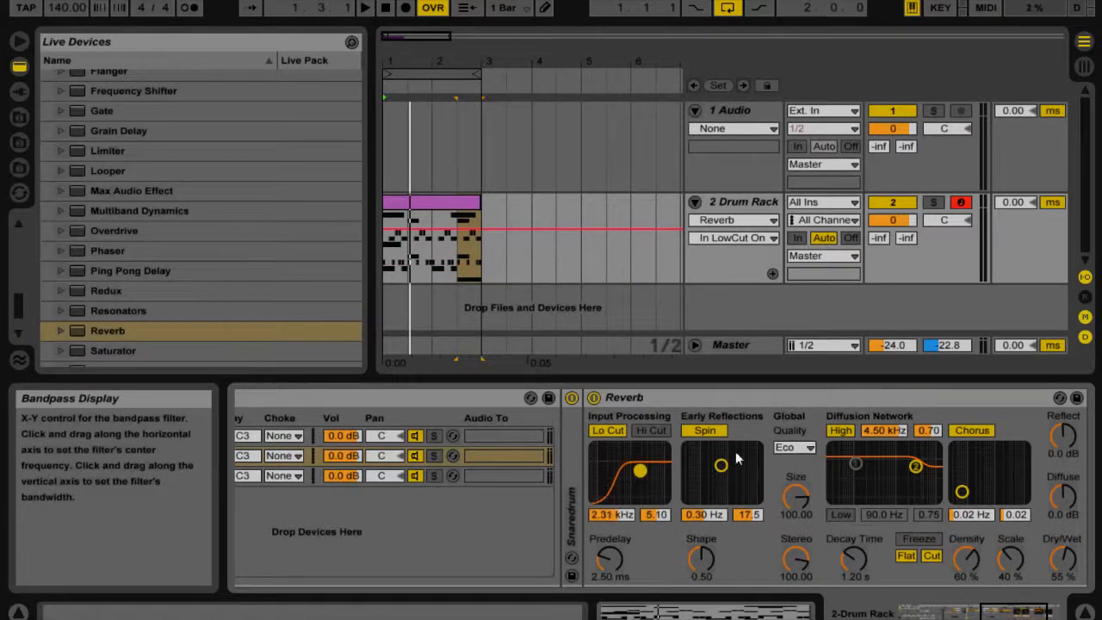
pyautogui.click(797, 448)
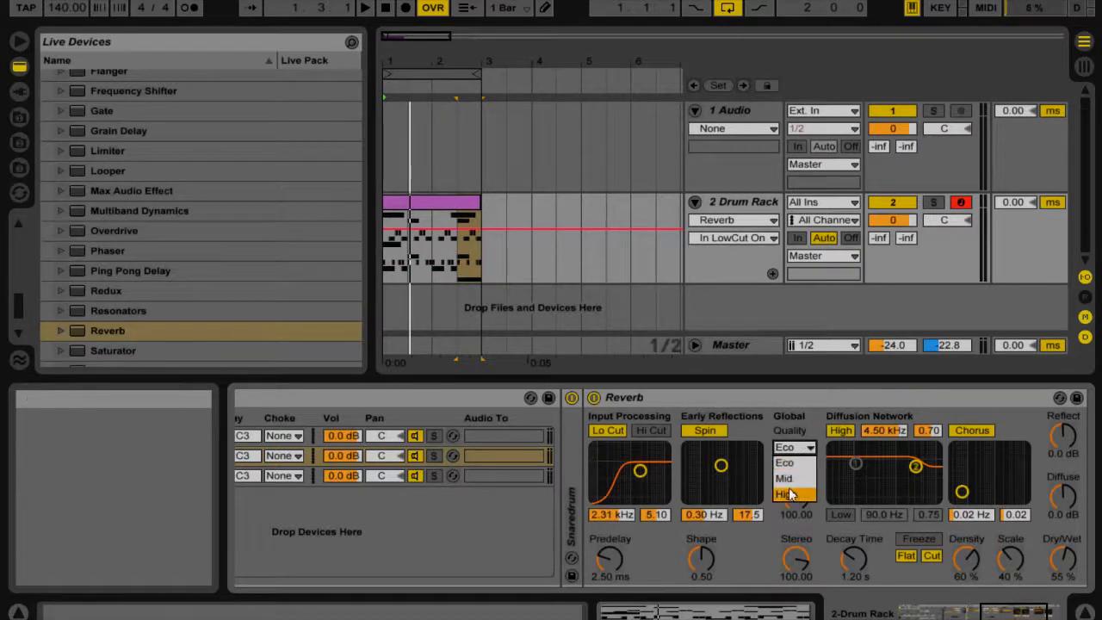
pyautogui.click(787, 480)
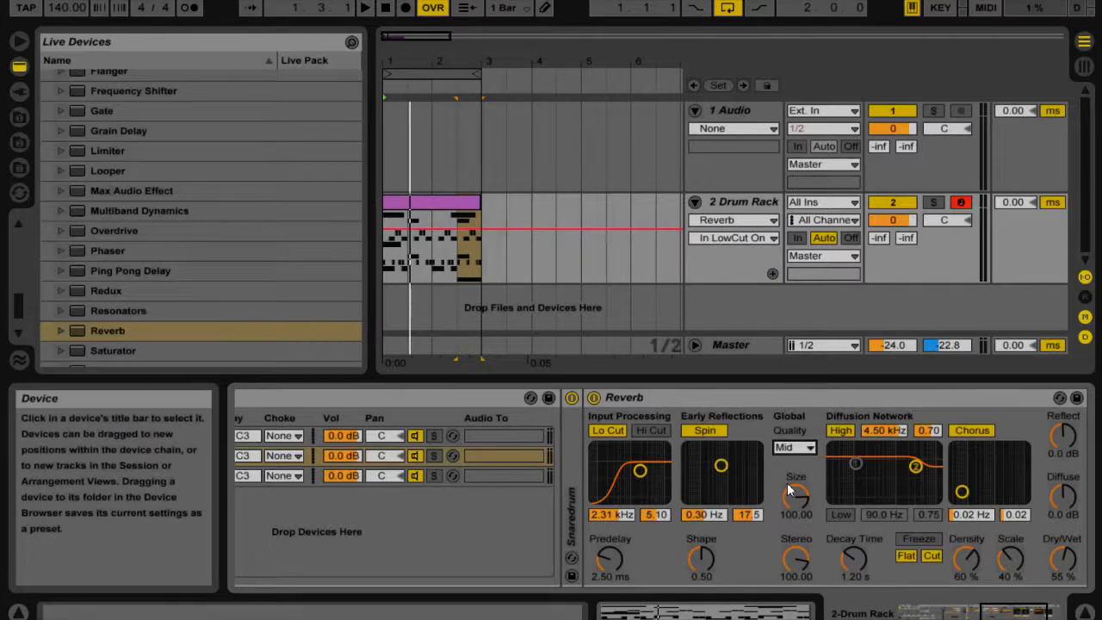
# Step: Play the loop with the snare reverb and unsolo the Snares+Claps chain
pyautogui.press('space')
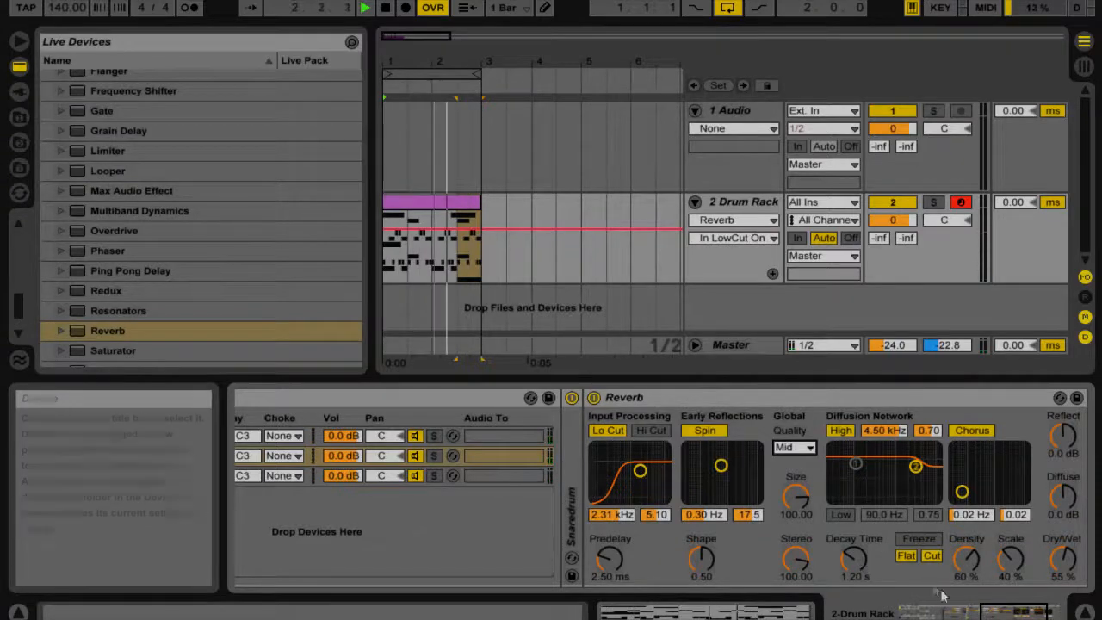
pyautogui.click(977, 613)
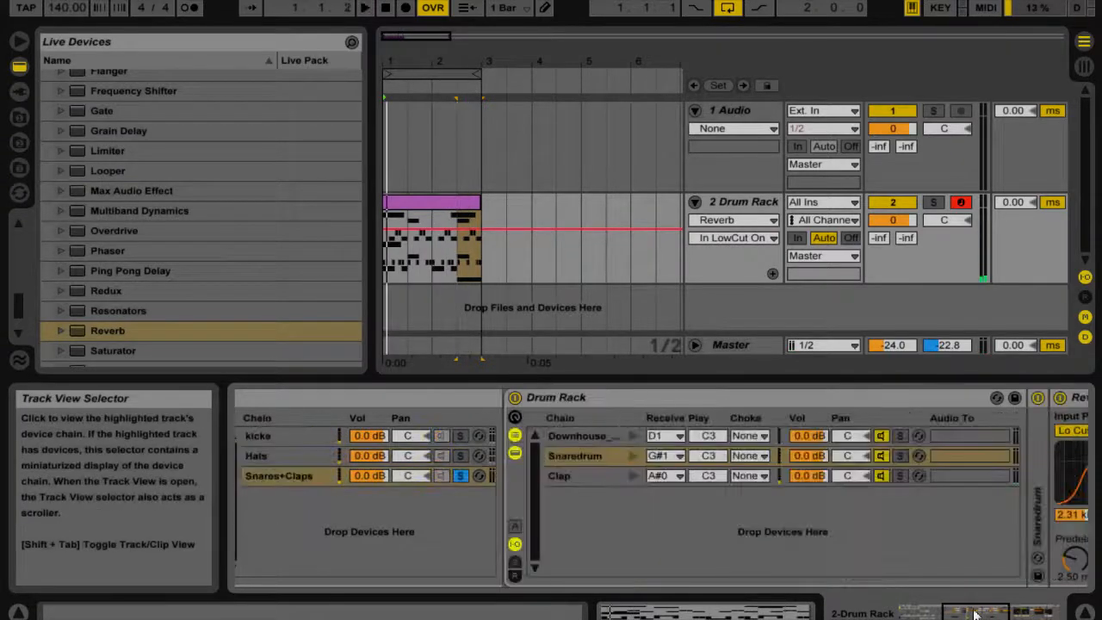
pyautogui.click(537, 477)
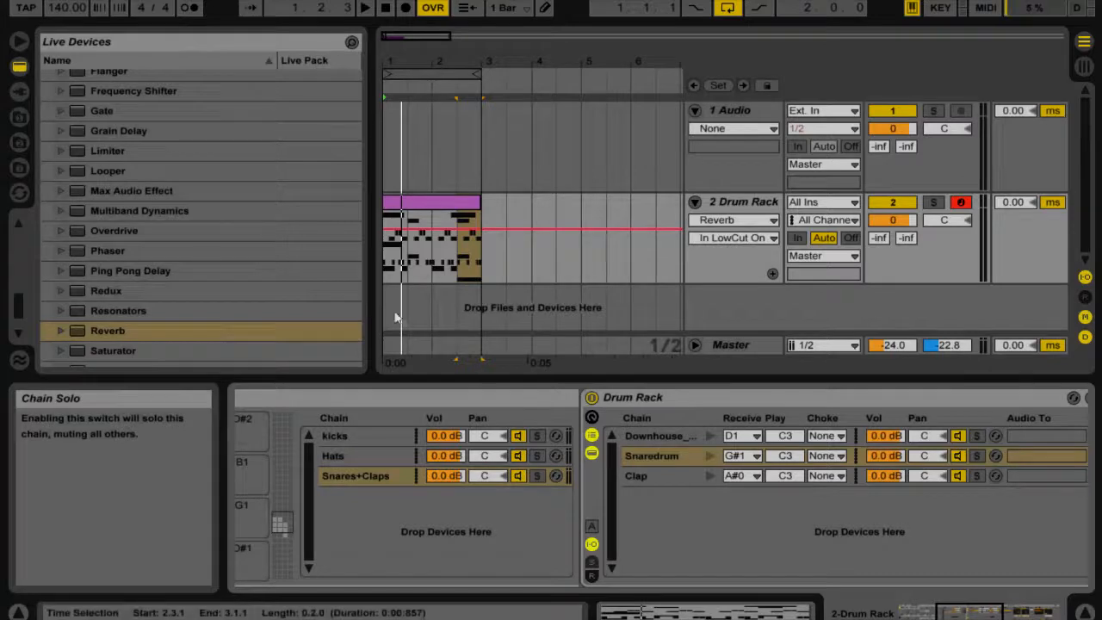
# Step: Add an EQ Eight to the Snares+Claps group, make band 1 a low cut at 130 Hz with Q 0.62, and play the loop
pyautogui.scroll(3, 170, 186)
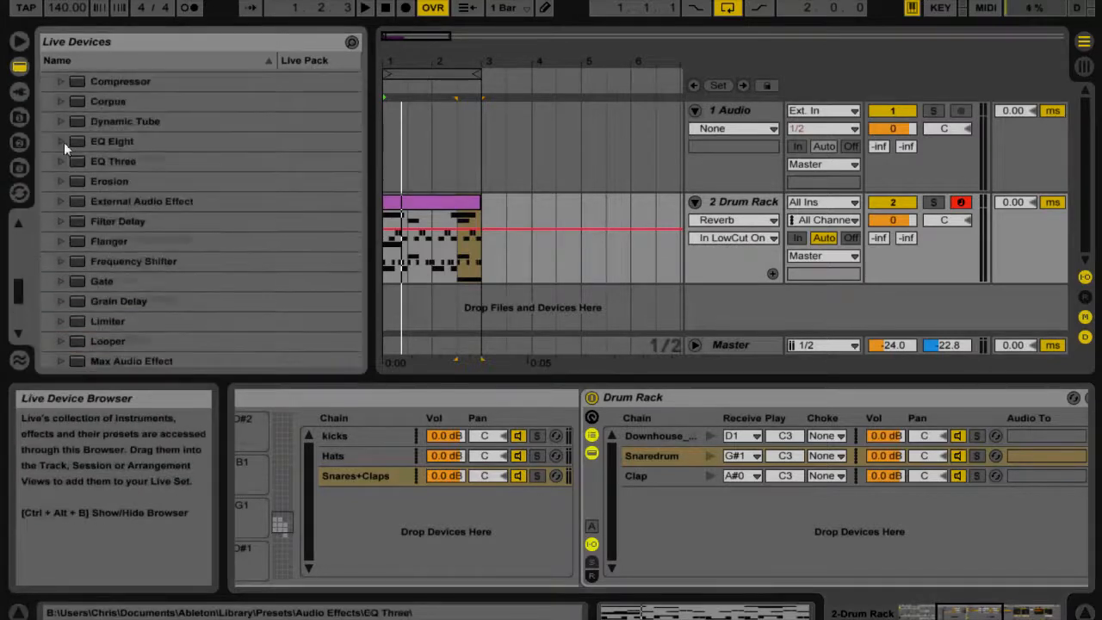
pyautogui.click(115, 179)
pyautogui.press('Return')
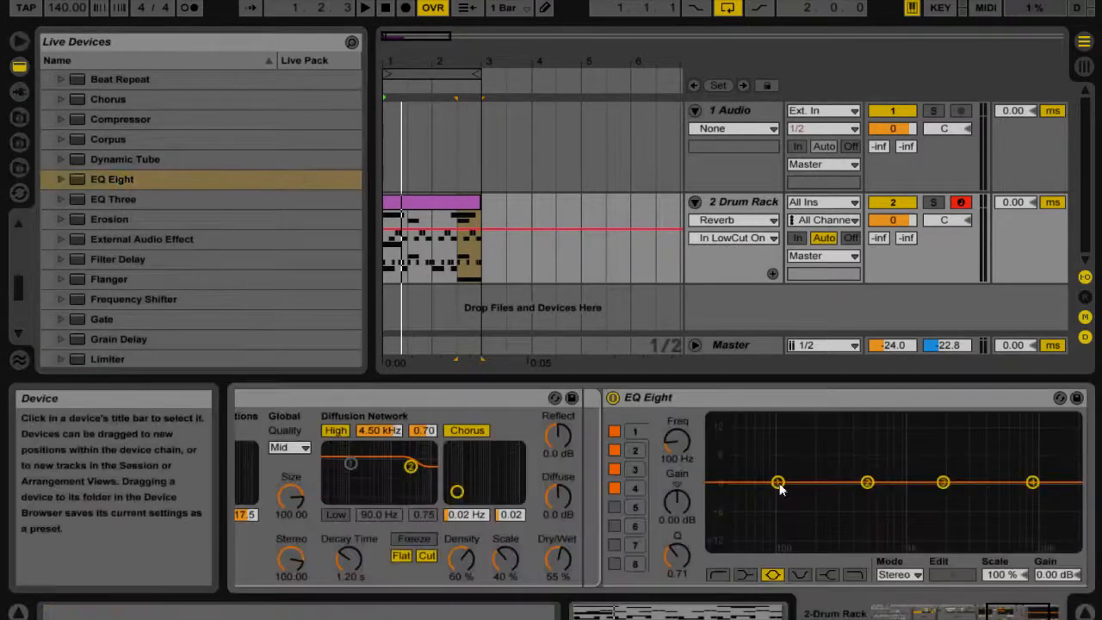
pyautogui.click(721, 573)
pyautogui.moveTo(777, 498); pyautogui.dragTo(797, 502)
pyautogui.press('space')
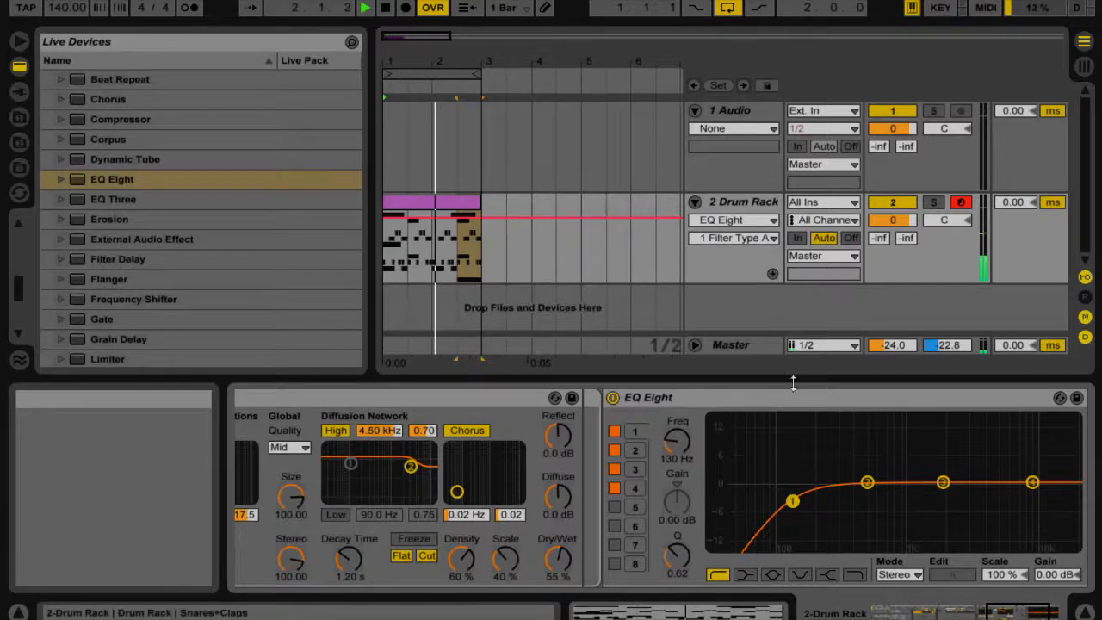
# Step: Collapse the EQ Eight and the Snaredrum's Reverb, and stop playback back at the main chain list
pyautogui.doubleClick(727, 398)
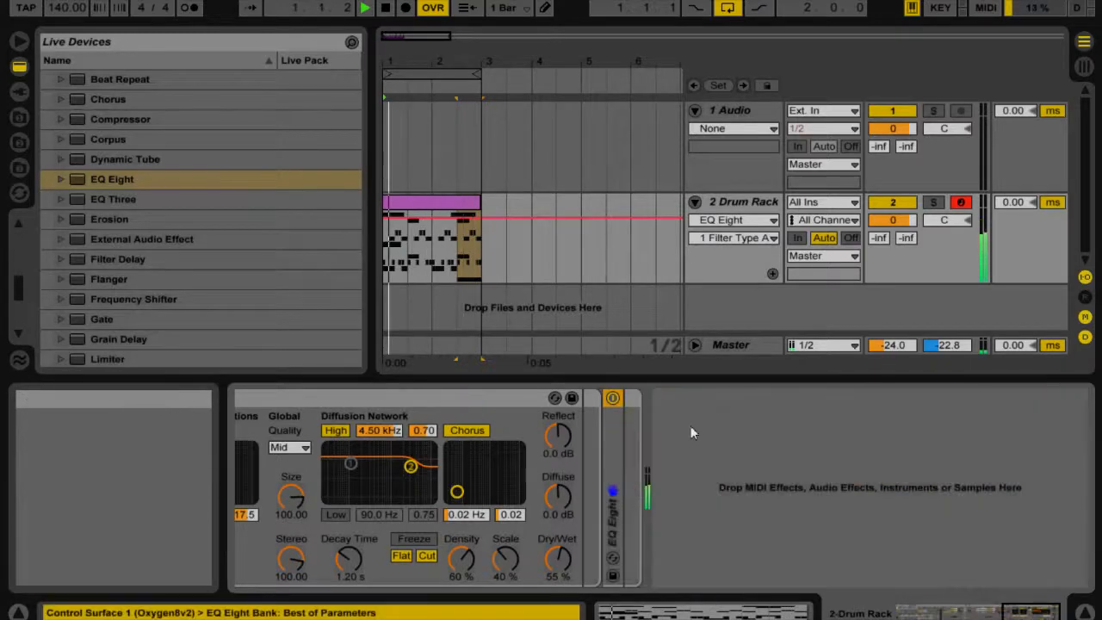
pyautogui.click(507, 400)
pyautogui.press('Delete')
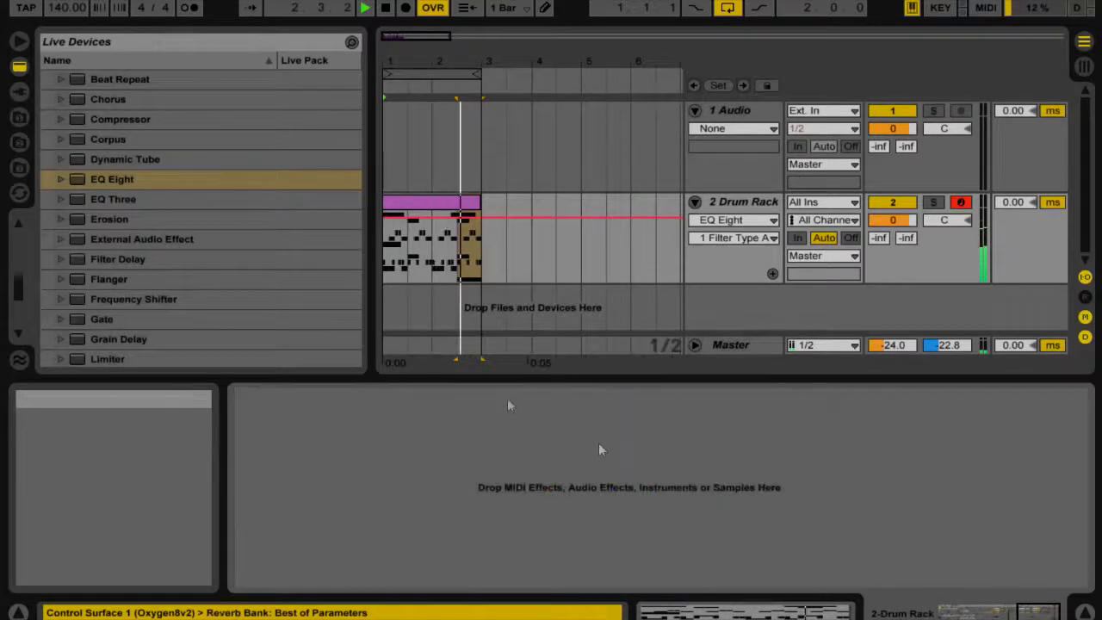
pyautogui.click(1029, 613)
pyautogui.press('space')
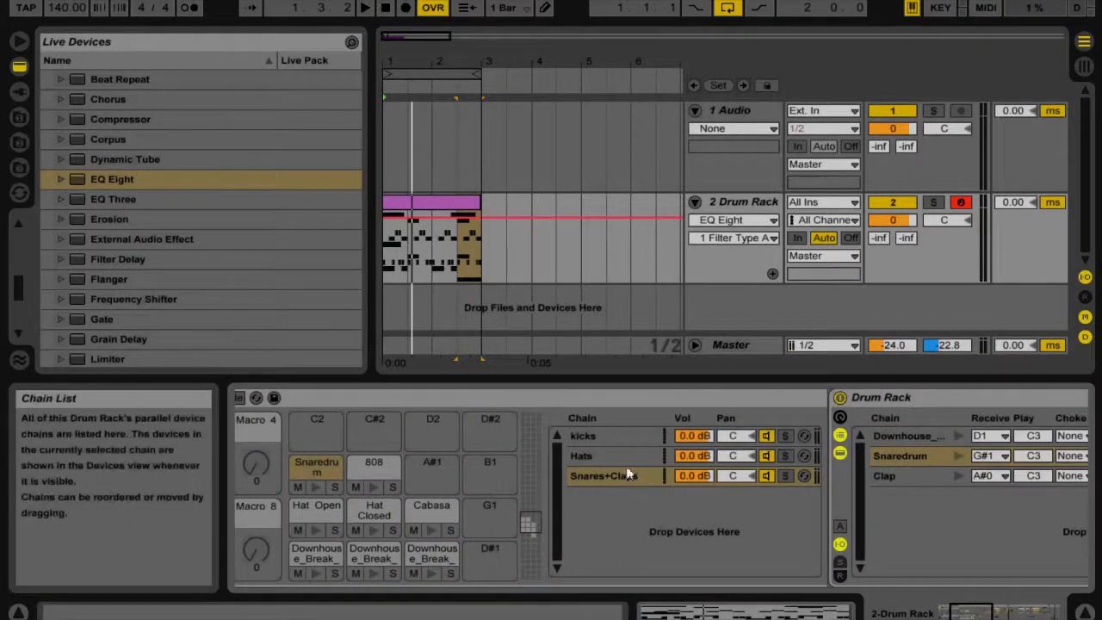
# Step: Add a Compressor to the kicks chain after its EQ Eight
pyautogui.click(584, 435)
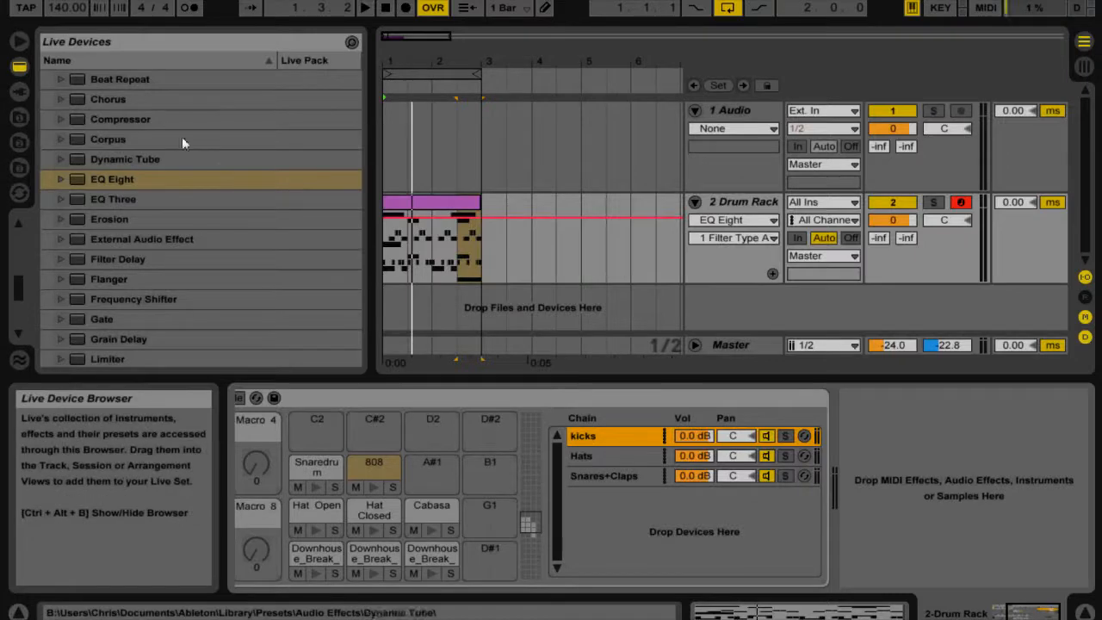
pyautogui.click(110, 123)
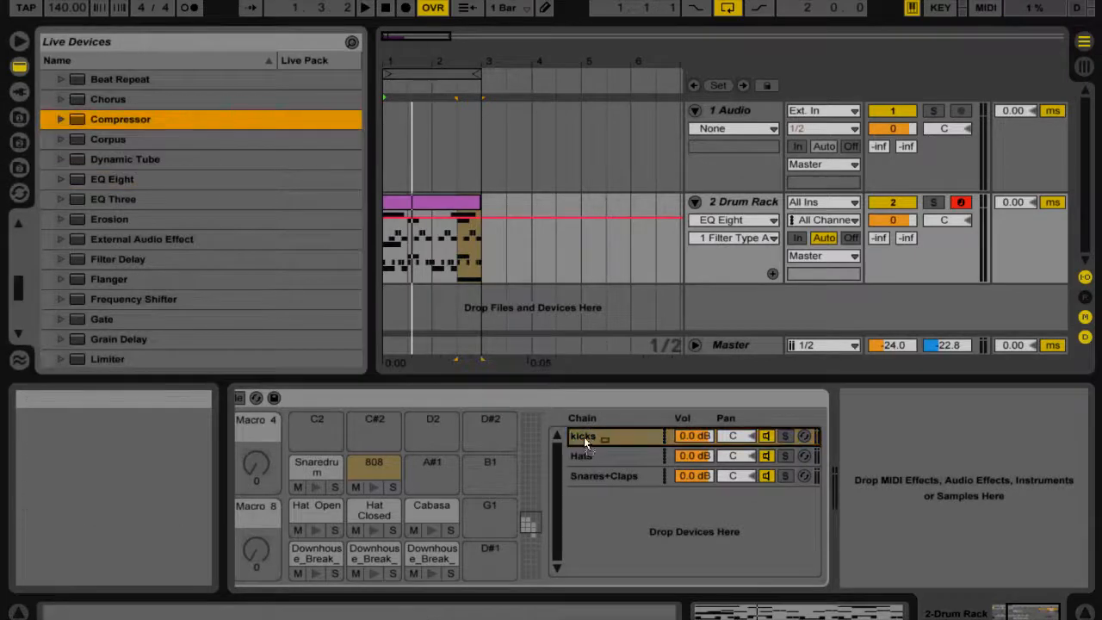
pyautogui.click(895, 605)
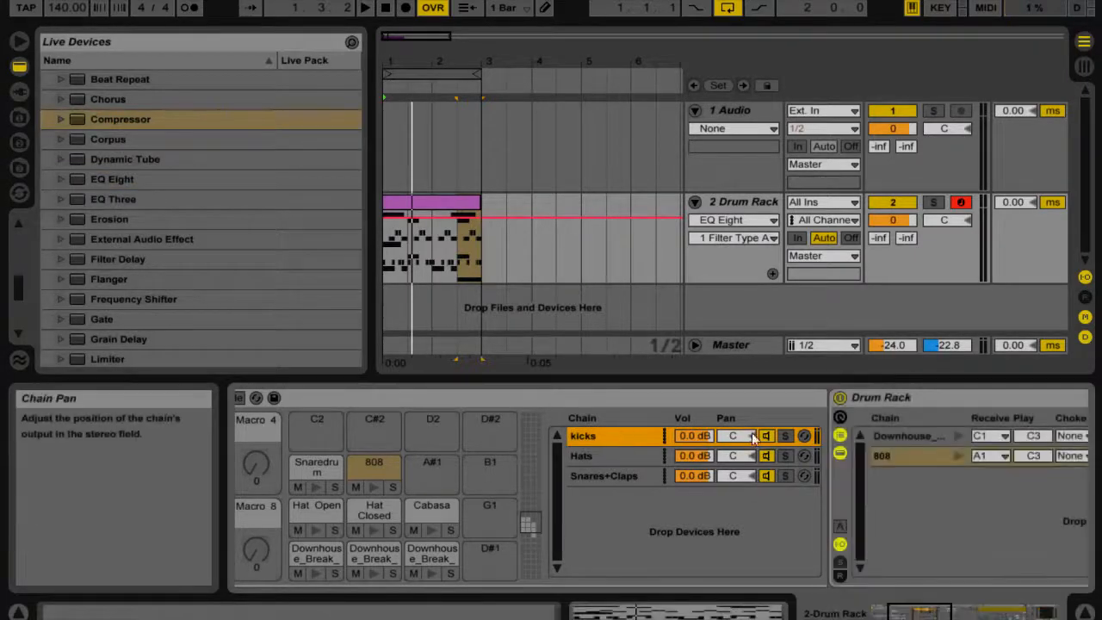
pyautogui.moveTo(895, 605); pyautogui.dragTo(876, 487)
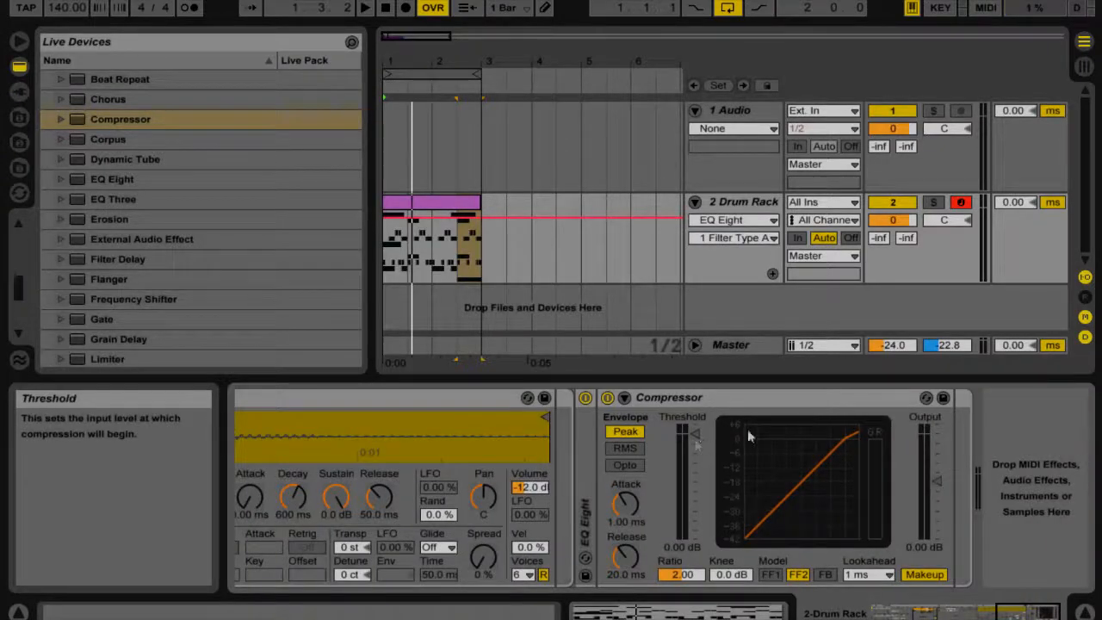
# Step: Load the 1976 preset into the kicks Compressor and play the loop briefly
pyautogui.click(926, 397)
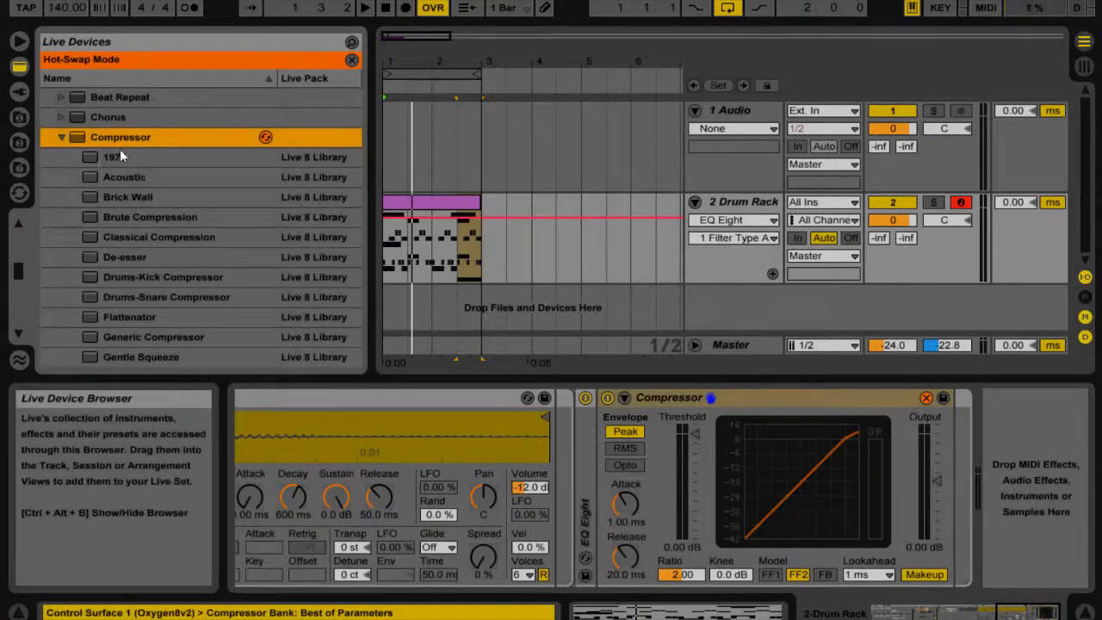
pyautogui.doubleClick(120, 153)
pyautogui.press('space')
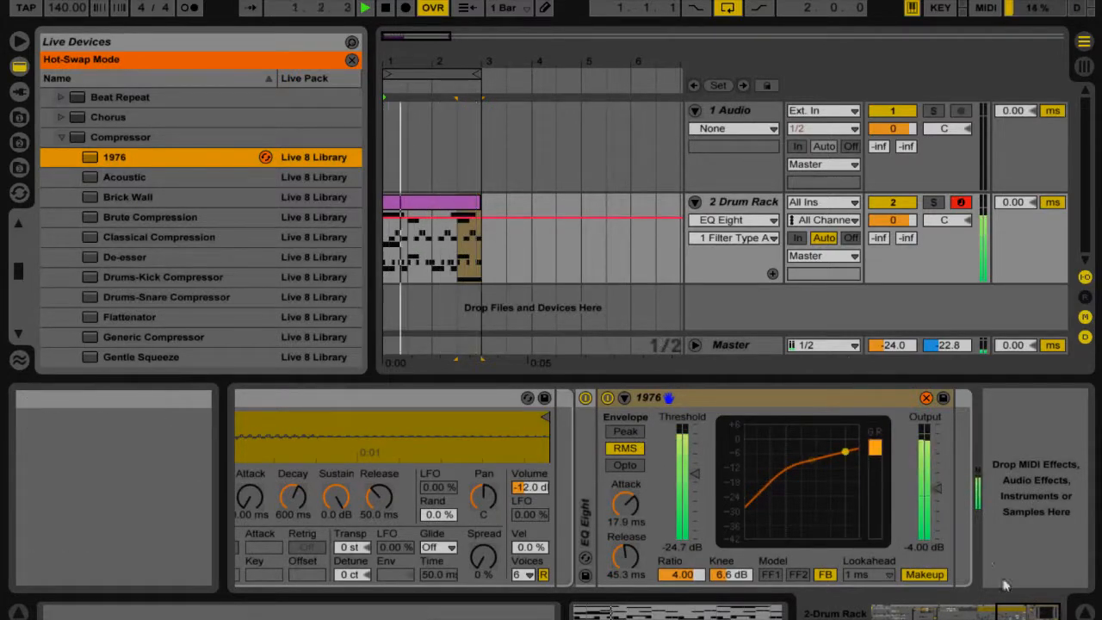
pyautogui.click(1007, 611)
pyautogui.press('space')
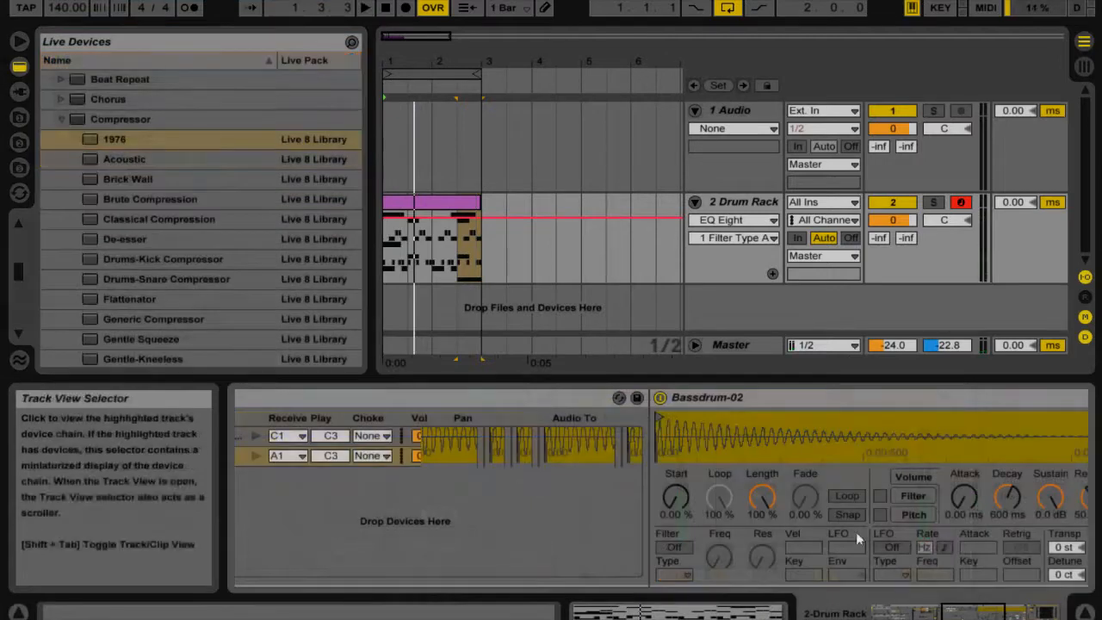
# Step: Set the kicks chain volume to -1.8 dB while listening to the loop
pyautogui.moveTo(959, 606); pyautogui.dragTo(921, 607)
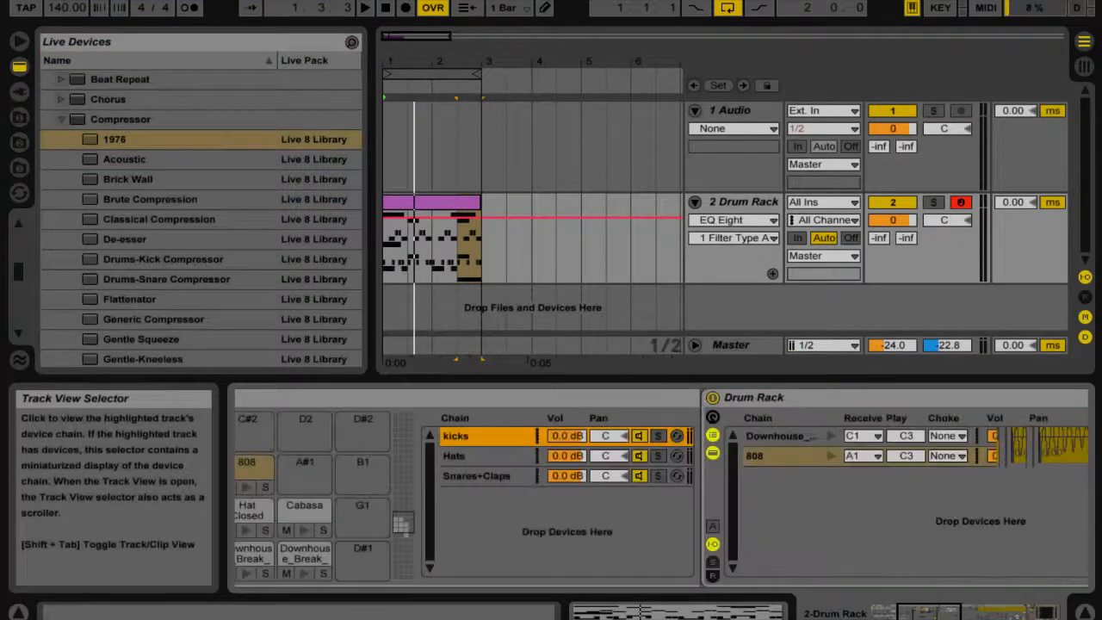
pyautogui.moveTo(566, 436); pyautogui.dragTo(566, 446)
pyautogui.press('space')
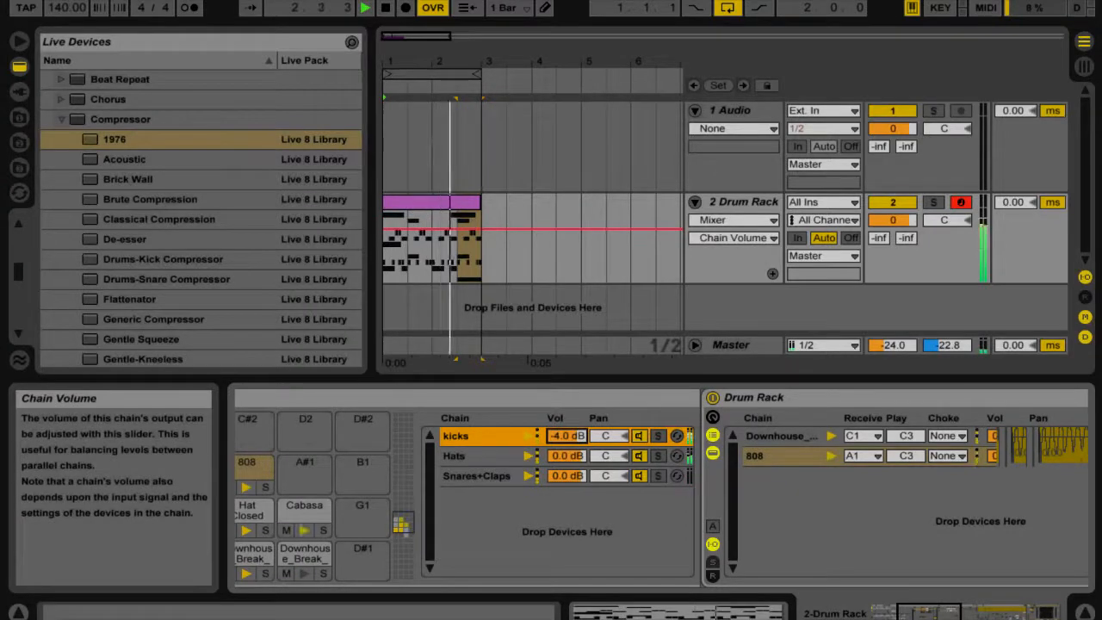
pyautogui.moveTo(581, 439); pyautogui.dragTo(581, 427)
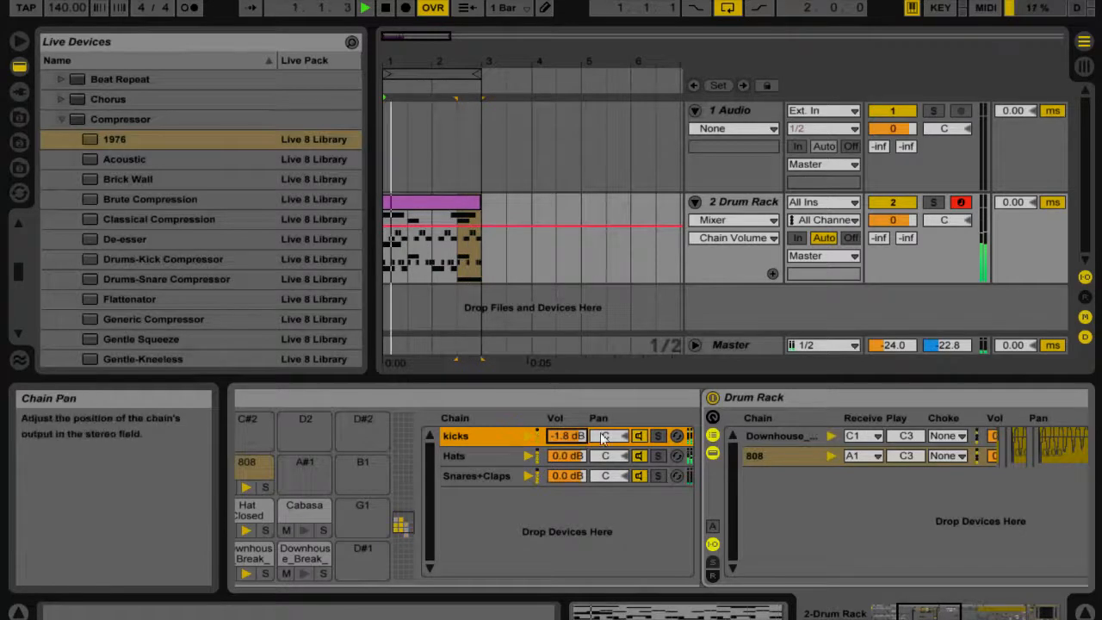
pyautogui.press('space')
# Step: Collapse the kicks group's nested Drum Rack and its 1976 compressor
pyautogui.click(811, 400)
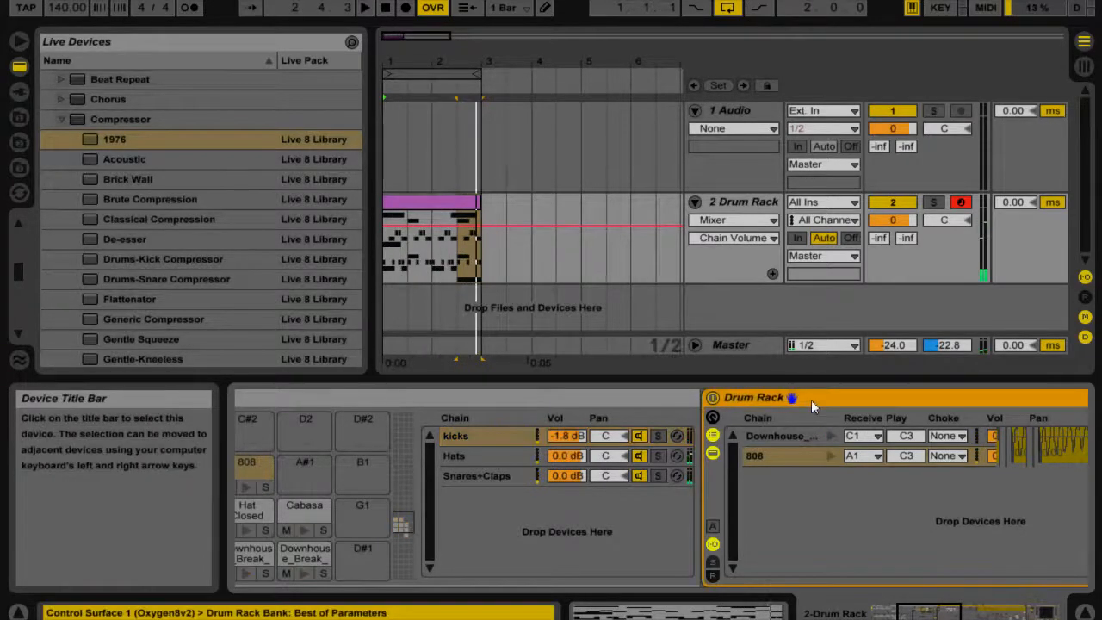
pyautogui.doubleClick(810, 399)
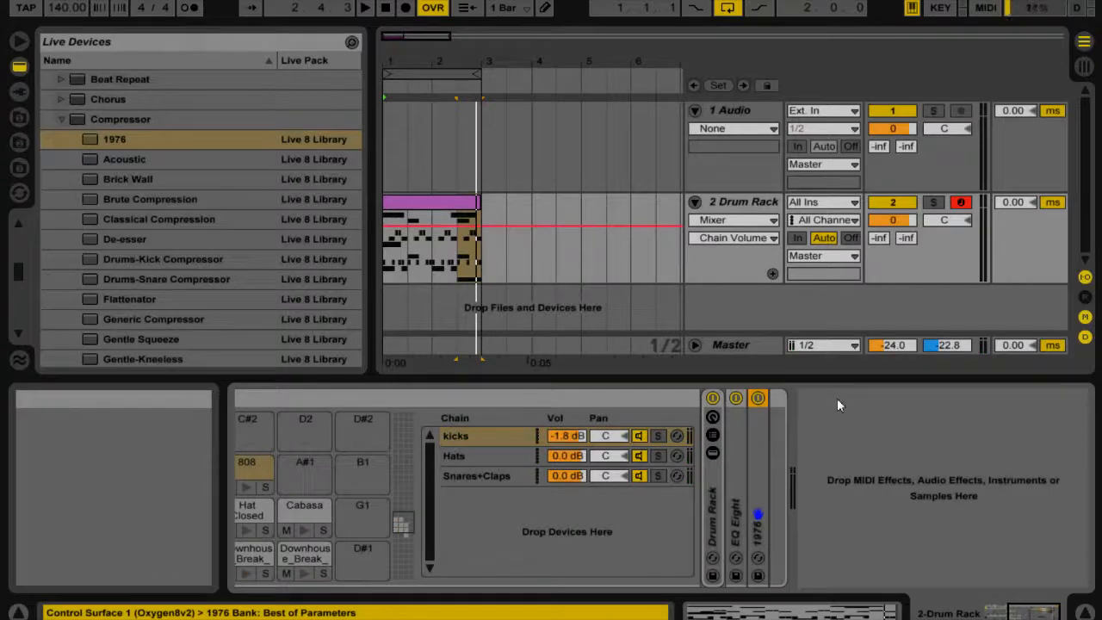